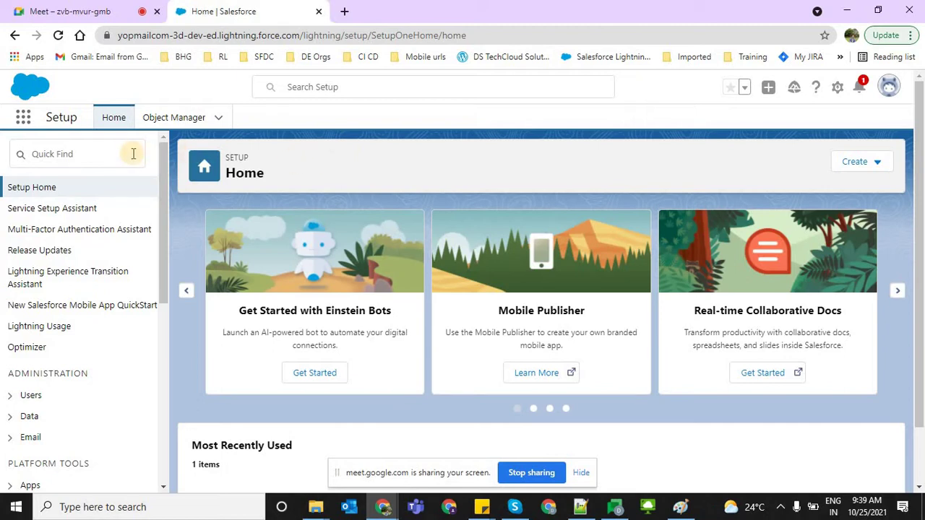
- Highlight the Setup title, view Object Manager's standard objects, then return to Setup Home
{"action": "left_click_drag", "start_coordinate": [47, 120], "coordinate": [85, 122]}
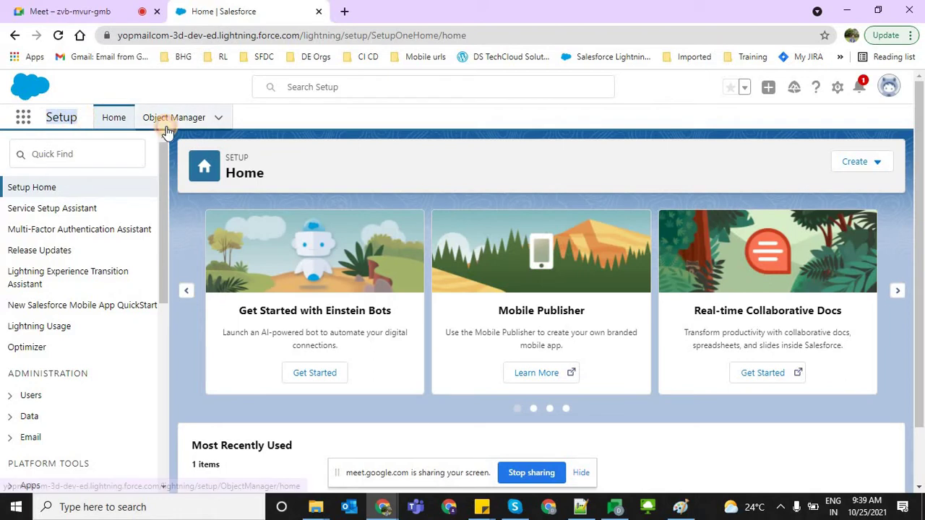
{"action": "left_click", "coordinate": [166, 128]}
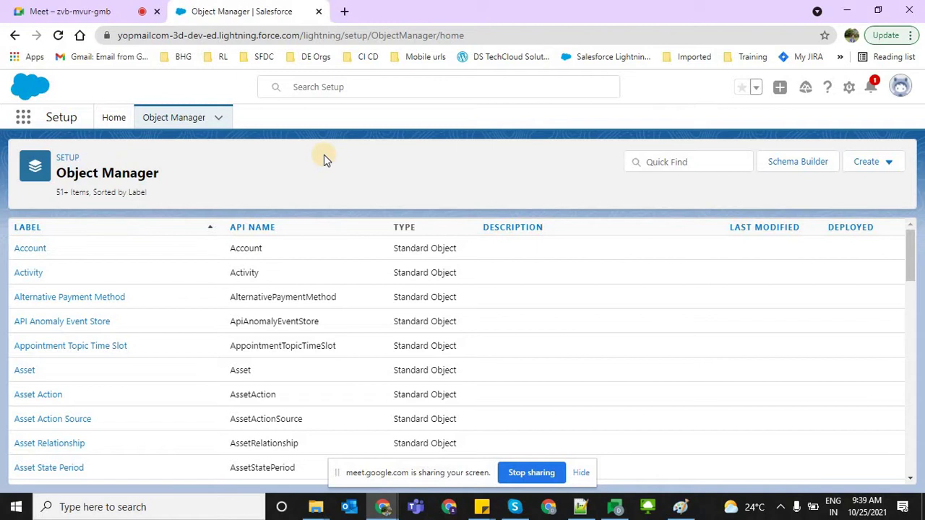
{"action": "left_click", "coordinate": [113, 117]}
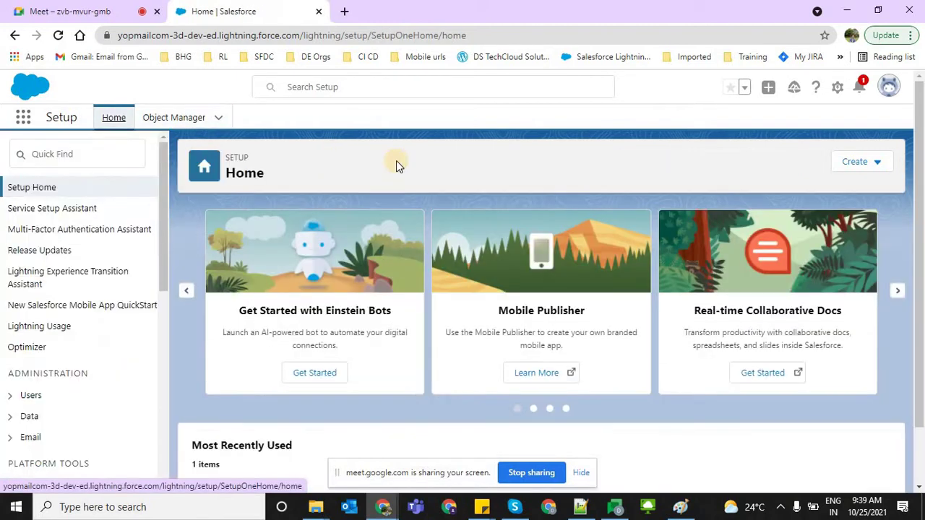
- From the avatar's account options, highlight the org domain, then go to the user's profile page
{"action": "left_click", "coordinate": [890, 88]}
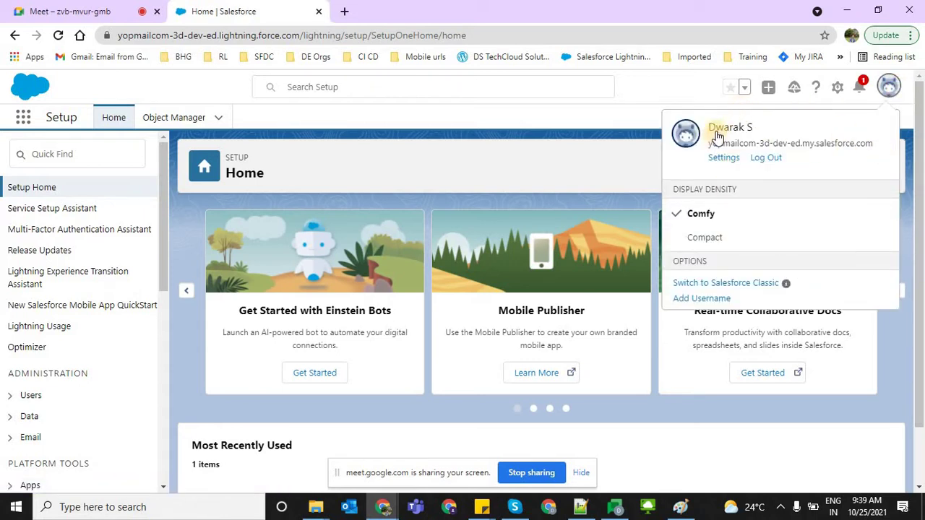
{"action": "left_click", "coordinate": [888, 97]}
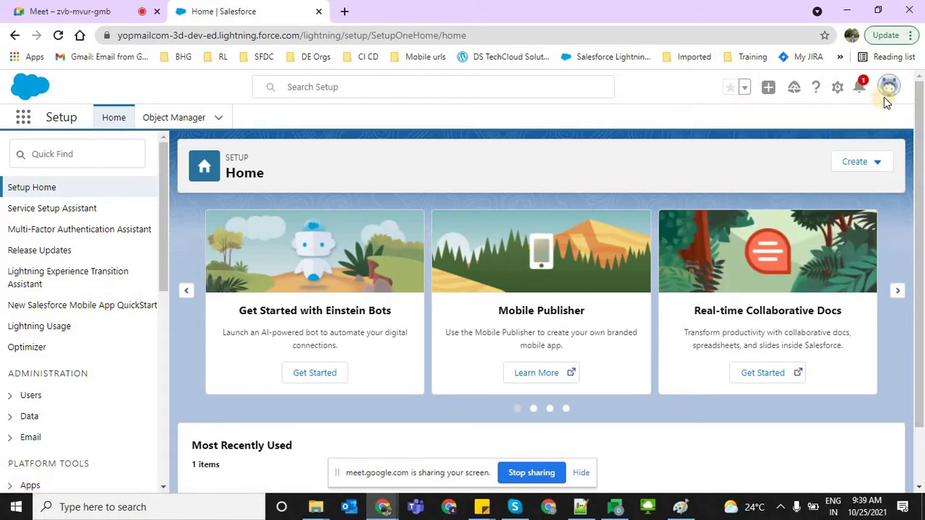
{"action": "left_click", "coordinate": [889, 92]}
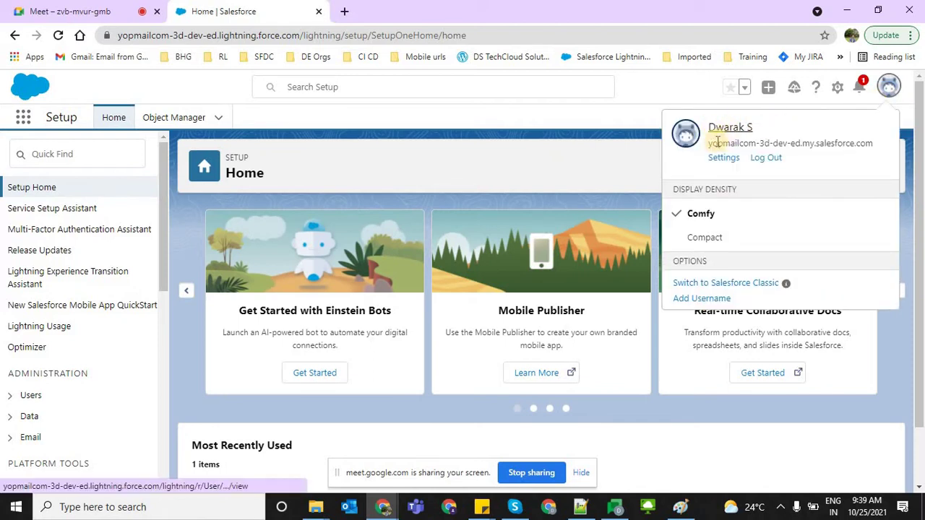
{"action": "triple_click", "coordinate": [733, 143]}
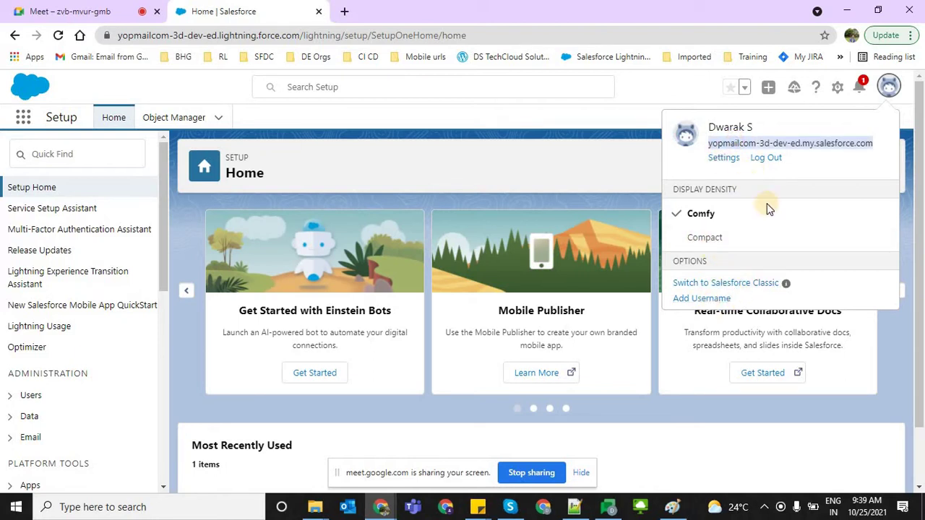
{"action": "left_click", "coordinate": [623, 131]}
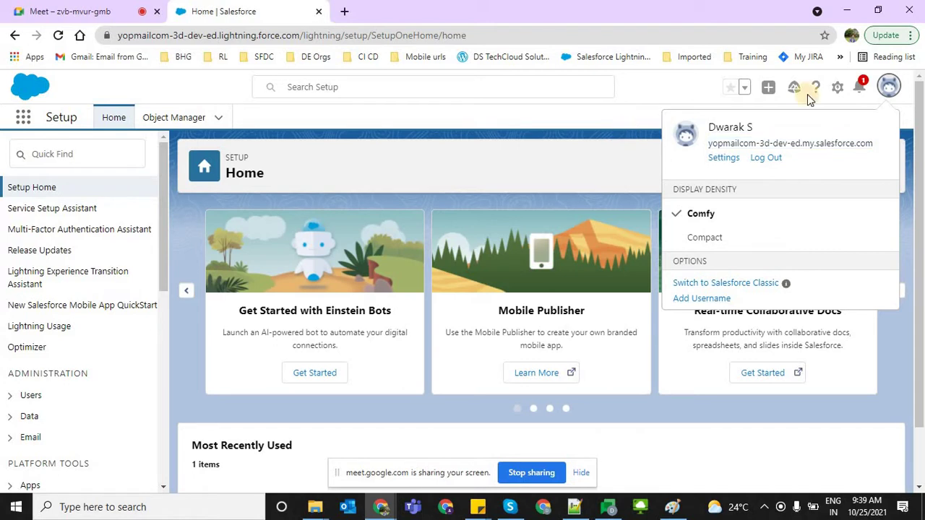
{"action": "left_click", "coordinate": [890, 89]}
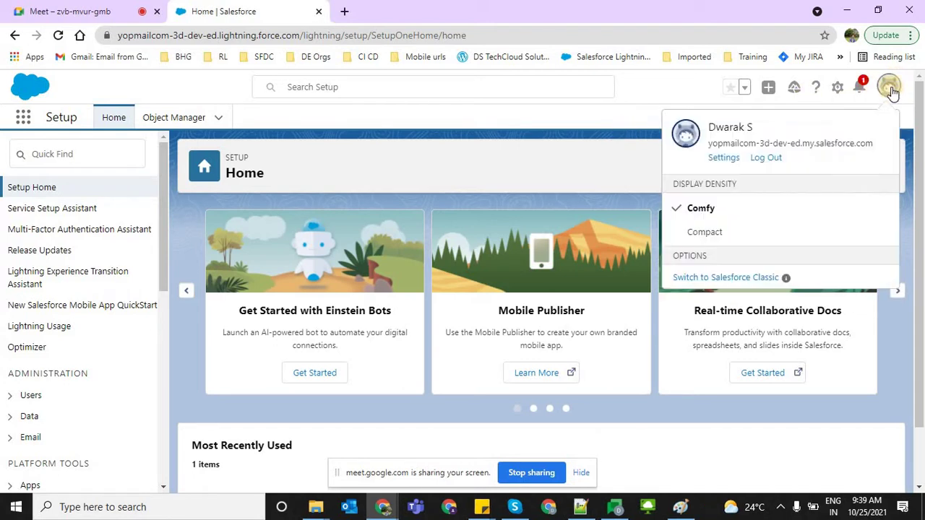
{"action": "left_click", "coordinate": [740, 128]}
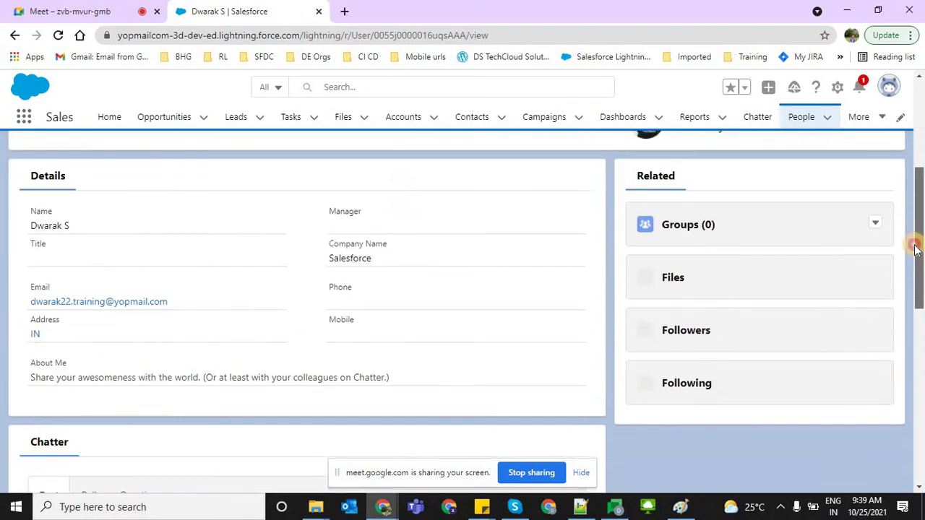
- Scroll through the profile's details, groups, files and Chatter feed, then open User Detail
{"action": "scroll", "coordinate": [917, 242], "scroll_direction": "down", "scroll_amount": 4}
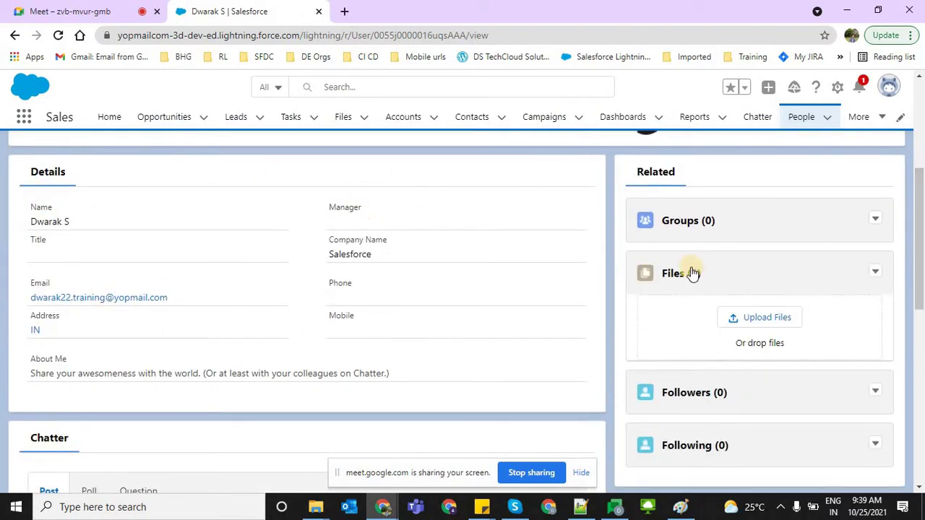
{"action": "scroll", "coordinate": [917, 216], "scroll_direction": "up", "scroll_amount": 4}
{"action": "scroll", "coordinate": [915, 244], "scroll_direction": "down", "scroll_amount": 4}
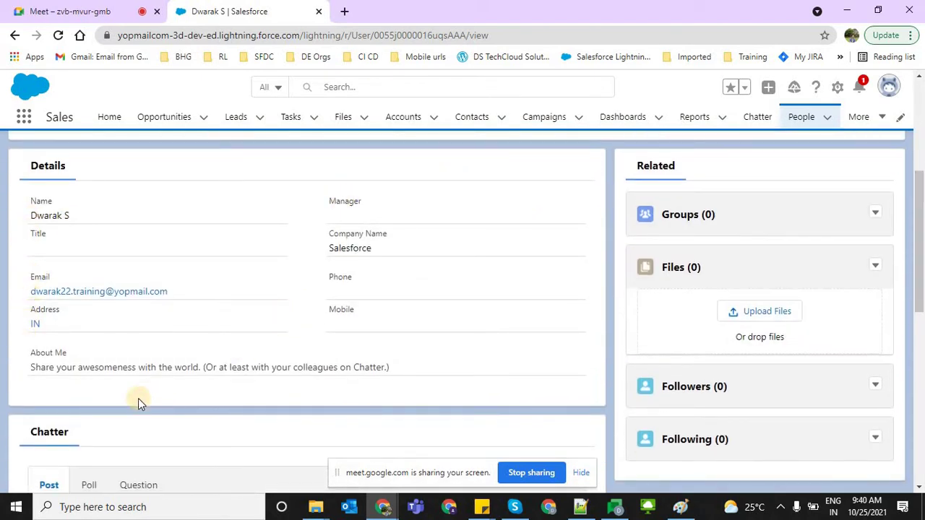
{"action": "scroll", "coordinate": [920, 261], "scroll_direction": "down", "scroll_amount": 5}
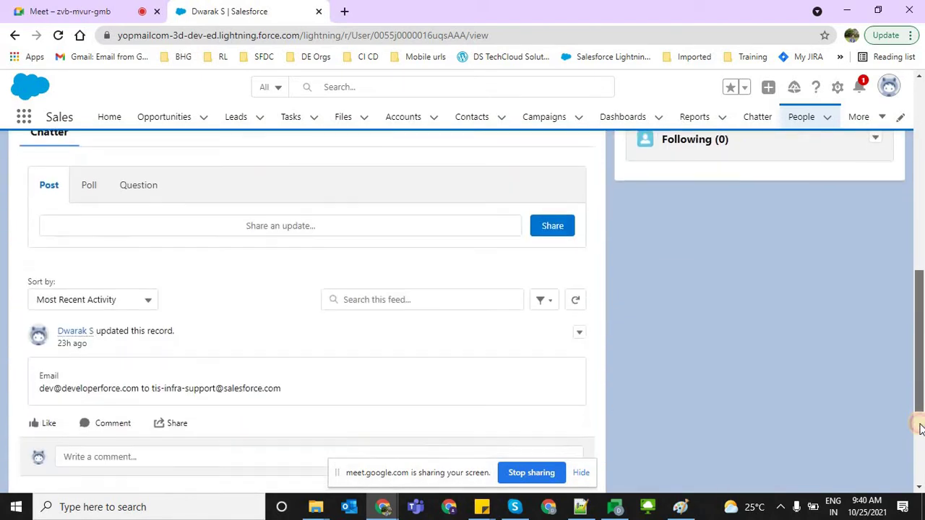
{"action": "scroll", "coordinate": [920, 228], "scroll_direction": "up", "scroll_amount": 8}
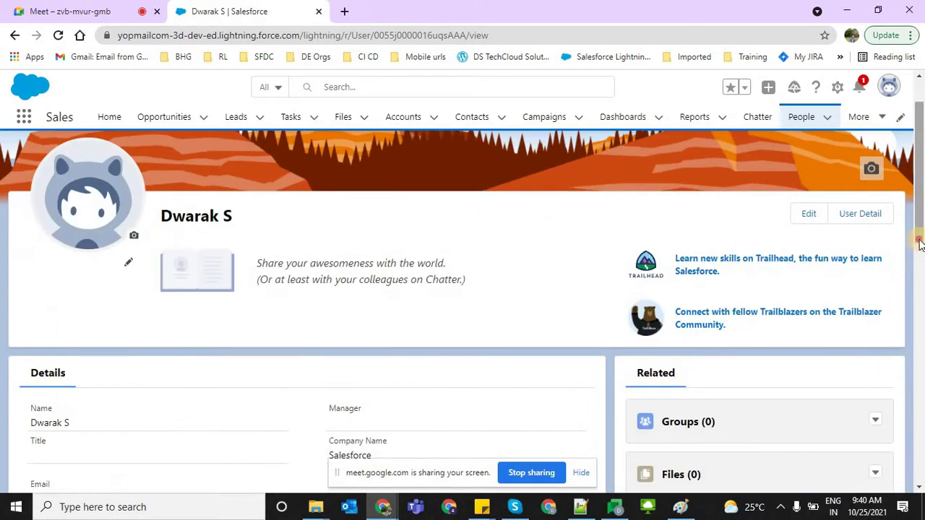
{"action": "scroll", "coordinate": [696, 253], "scroll_direction": "down", "scroll_amount": 3}
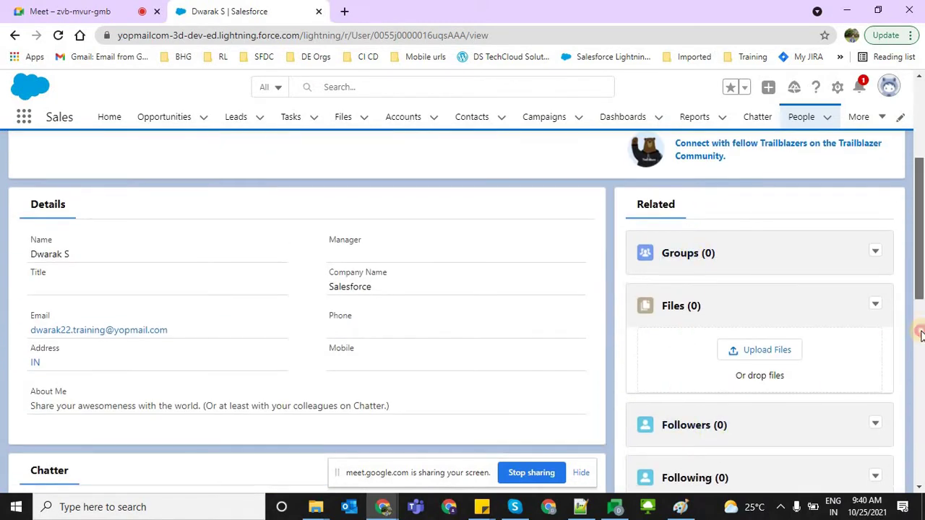
{"action": "scroll", "coordinate": [920, 350], "scroll_direction": "down", "scroll_amount": 2}
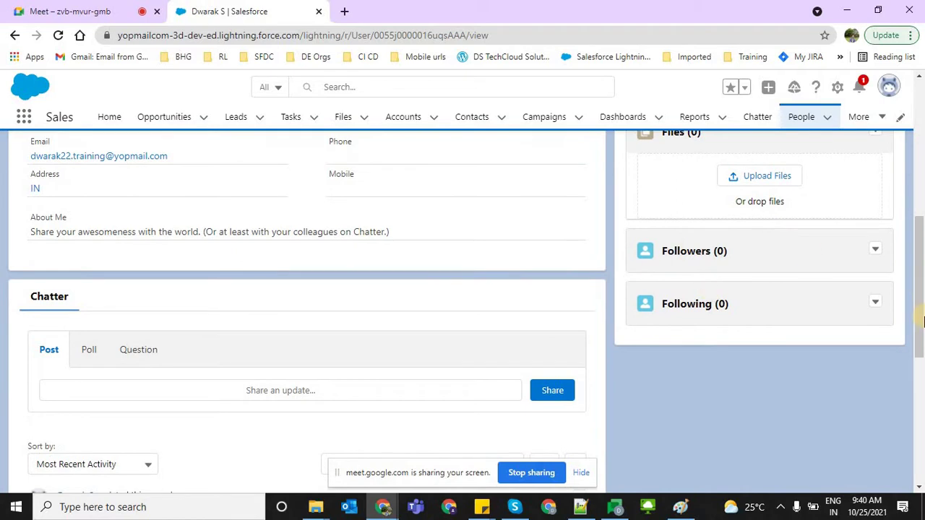
{"action": "scroll", "coordinate": [920, 167], "scroll_direction": "up", "scroll_amount": 5}
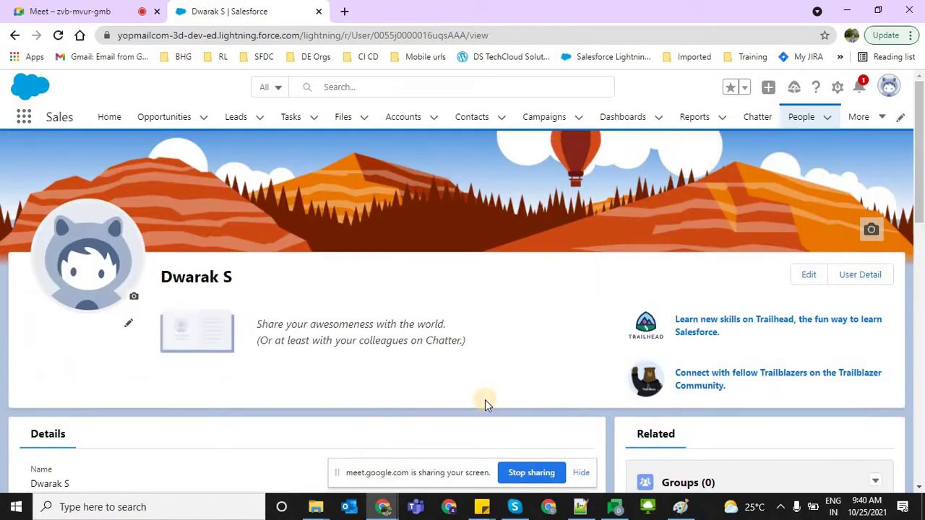
{"action": "left_click", "coordinate": [844, 278]}
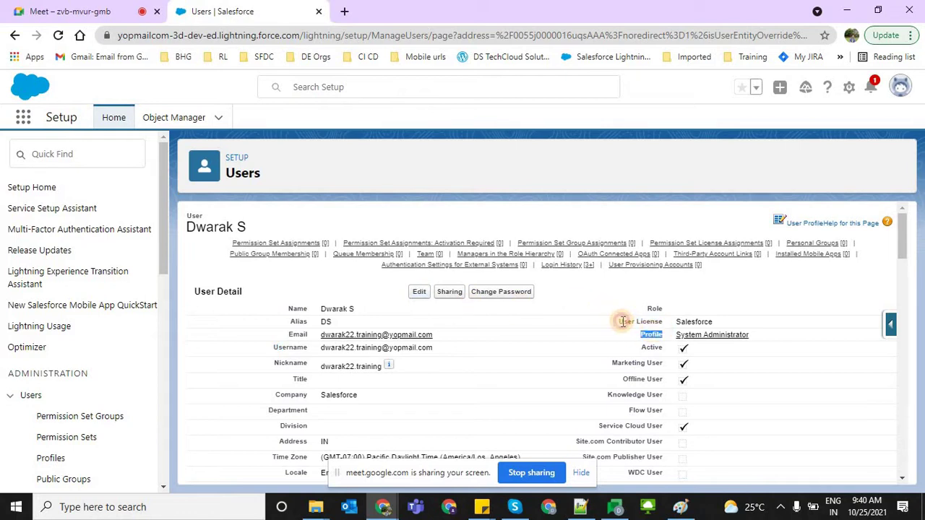
- Highlight the Profile field on the User Detail record, showing System Administrator
{"action": "left_click_drag", "start_coordinate": [642, 335], "coordinate": [670, 340]}
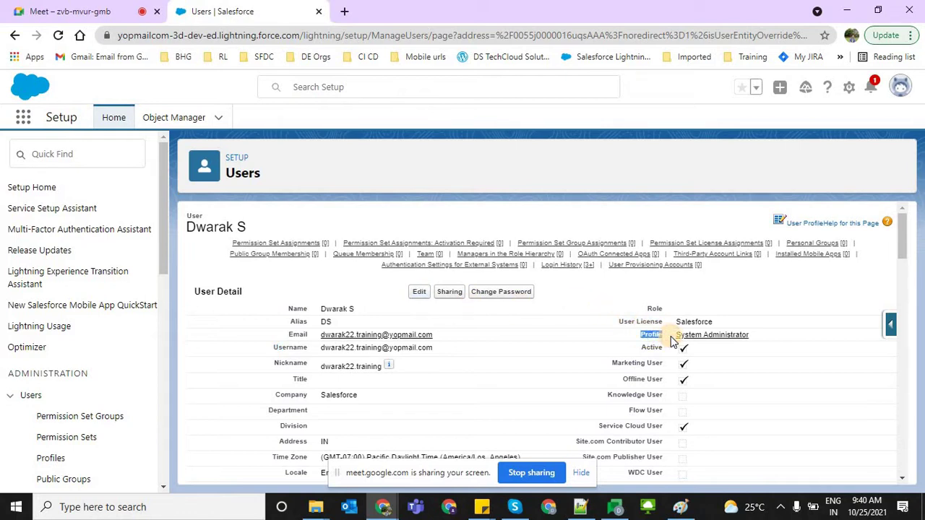
{"action": "left_click", "coordinate": [653, 332]}
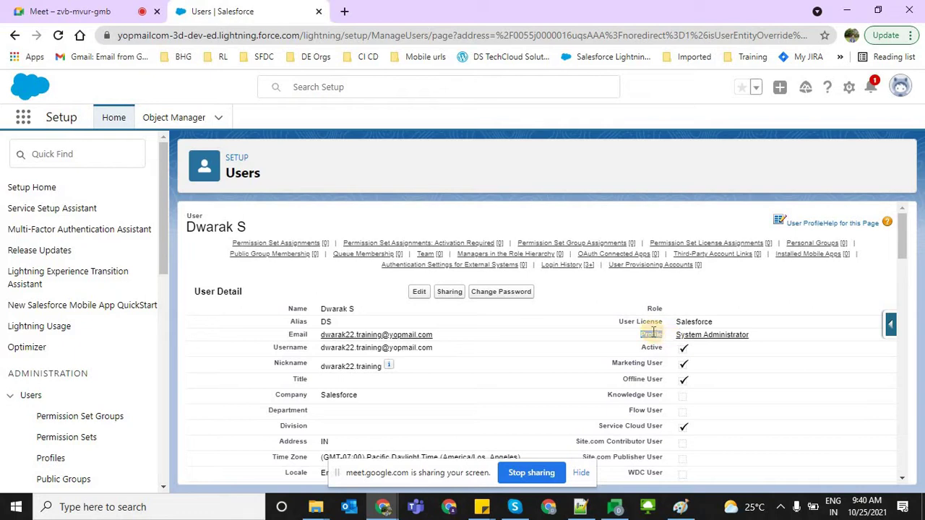
{"action": "left_click_drag", "start_coordinate": [615, 322], "coordinate": [671, 313]}
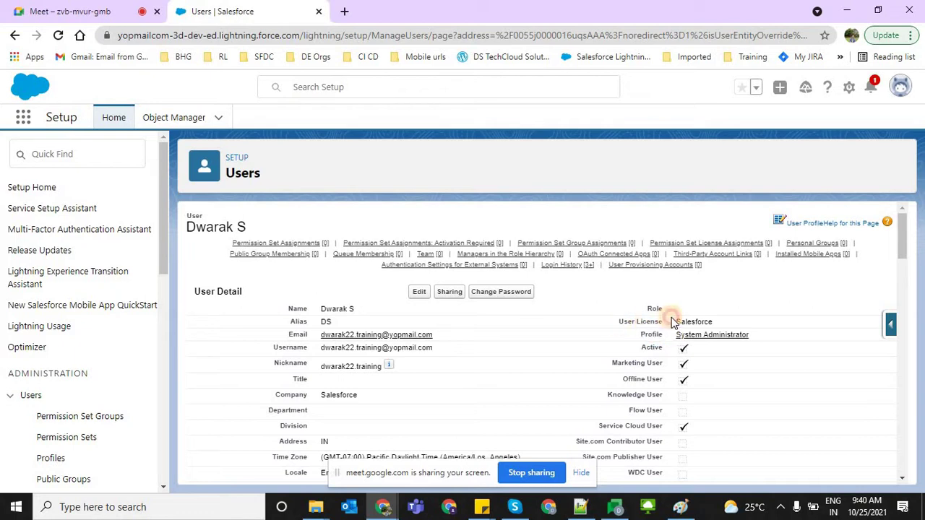
{"action": "left_click_drag", "start_coordinate": [901, 244], "coordinate": [894, 329]}
{"action": "scroll", "coordinate": [892, 299], "scroll_direction": "down", "scroll_amount": 3}
{"action": "scroll", "coordinate": [872, 283], "scroll_direction": "up", "scroll_amount": 5}
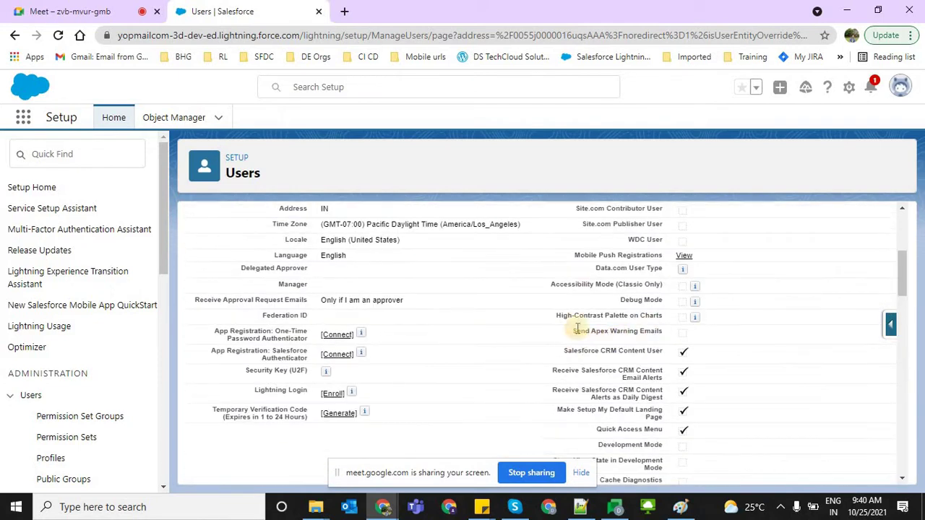
- Point out the Site.com Publisher User, Mobile Push Registrations and Salesforce CRM Content User checkboxes
{"action": "left_click_drag", "start_coordinate": [583, 224], "coordinate": [655, 225]}
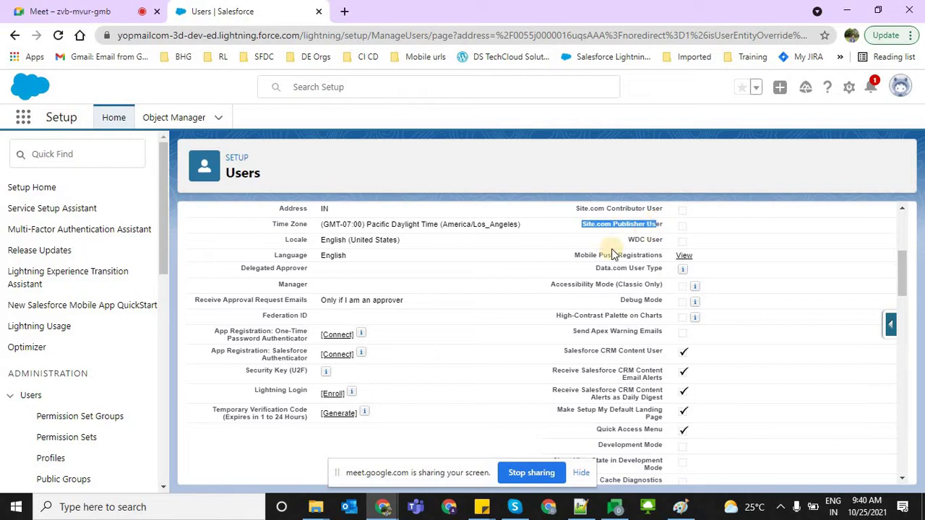
{"action": "left_click_drag", "start_coordinate": [575, 255], "coordinate": [634, 256]}
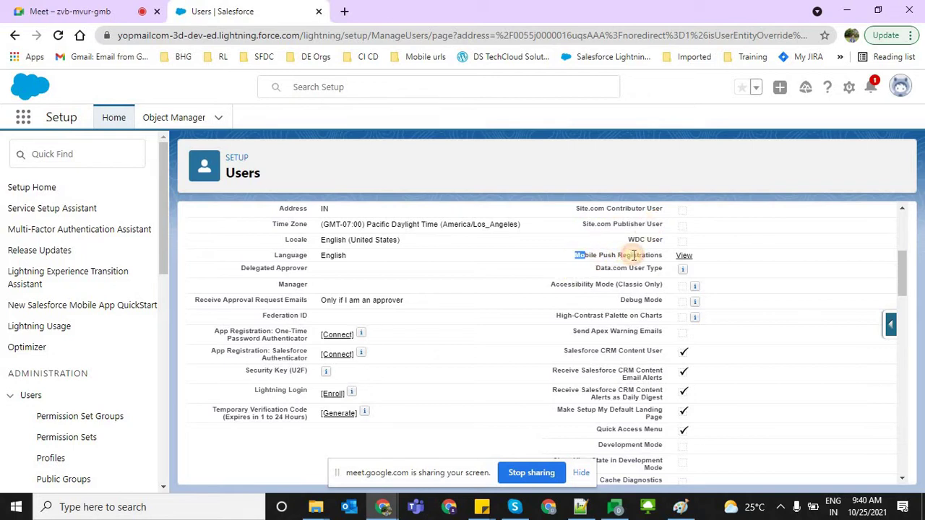
{"action": "left_click_drag", "start_coordinate": [672, 351], "coordinate": [566, 352]}
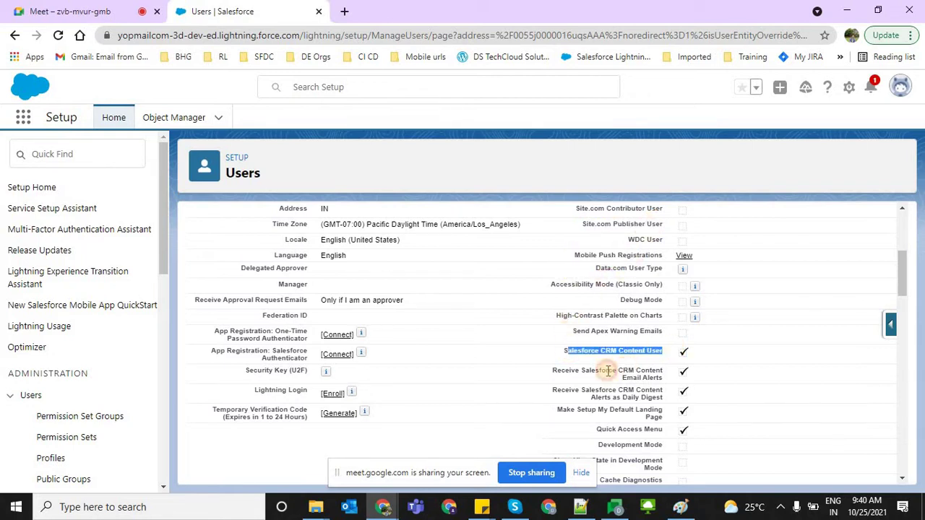
{"action": "left_click", "coordinate": [581, 372]}
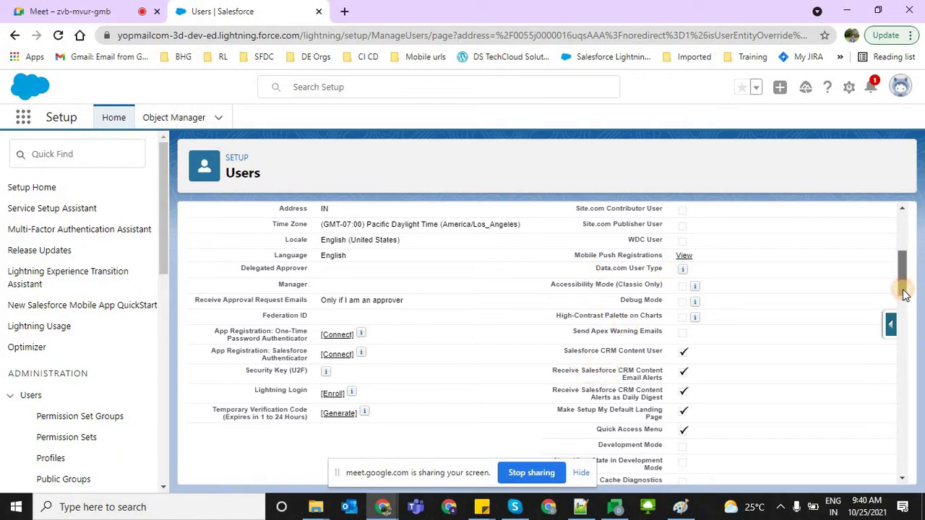
{"action": "scroll", "coordinate": [831, 303], "scroll_direction": "down", "scroll_amount": 1}
{"action": "left_click_drag", "start_coordinate": [595, 380], "coordinate": [667, 388]}
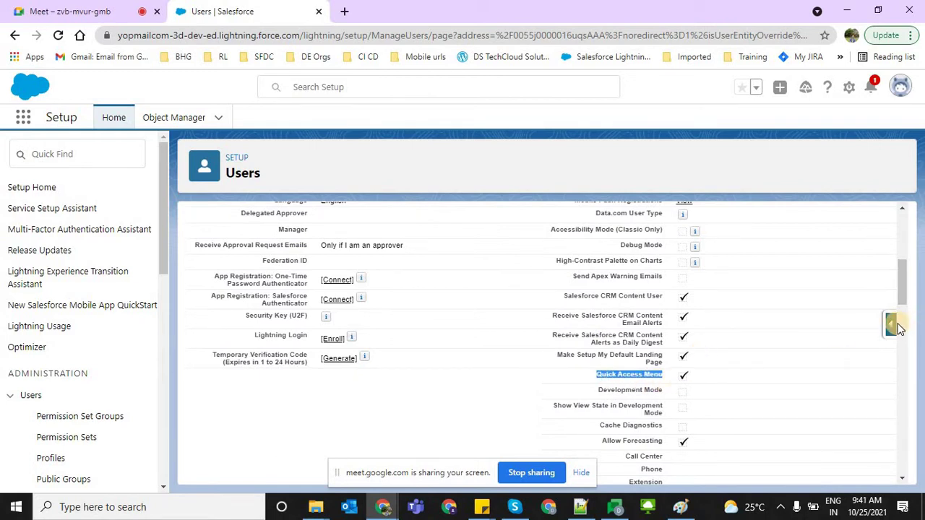
{"action": "mouse_move", "coordinate": [893, 328]}
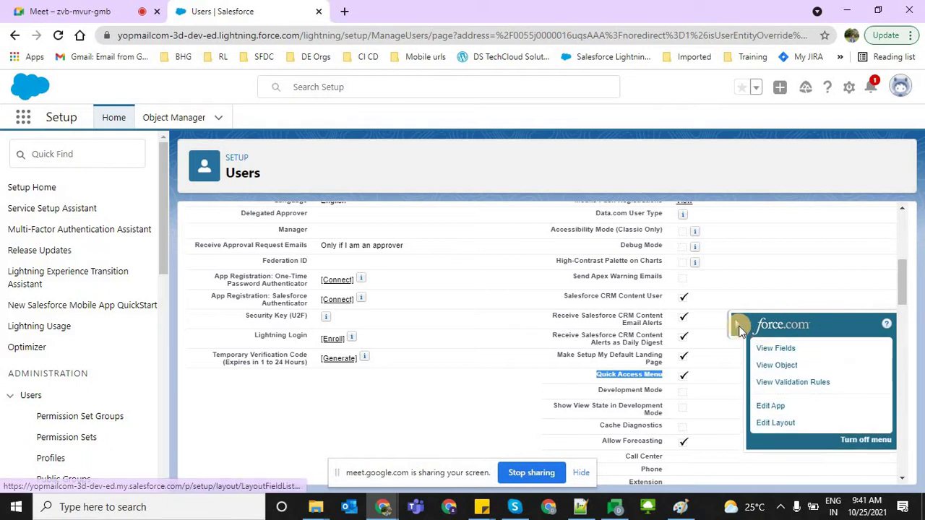
{"action": "left_click", "coordinate": [607, 360]}
{"action": "triple_click", "coordinate": [672, 378]}
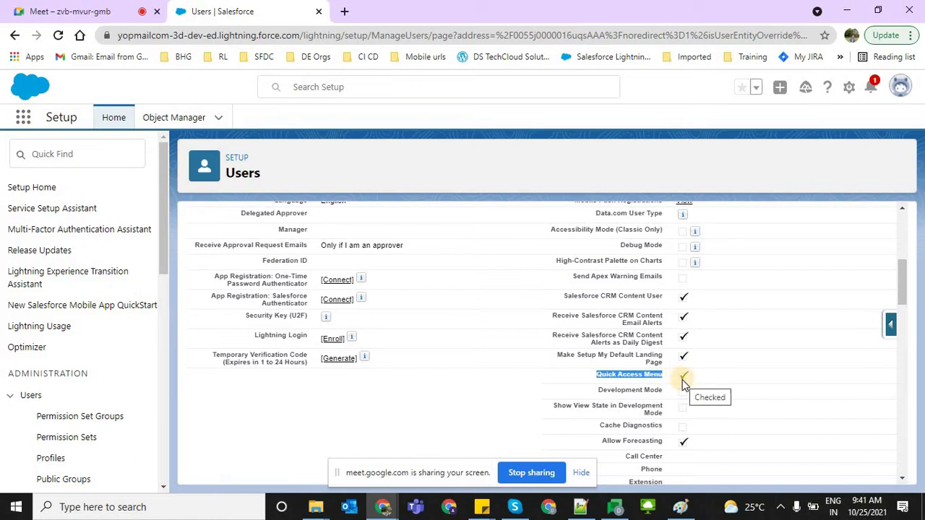
{"action": "left_click", "coordinate": [893, 321]}
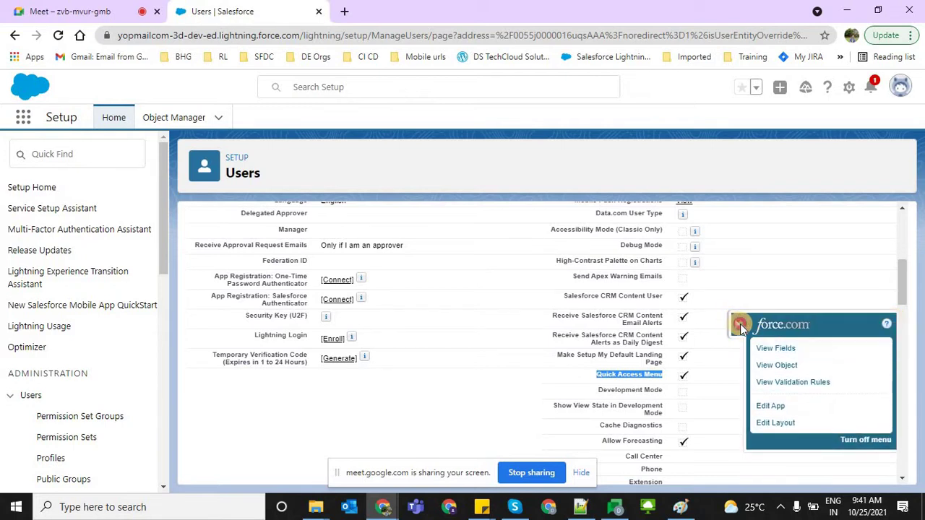
{"action": "left_click", "coordinate": [600, 371]}
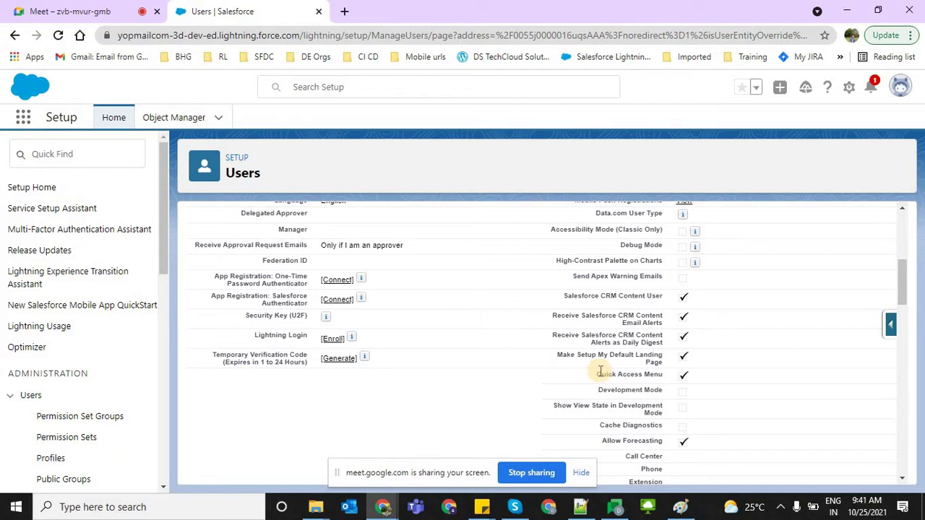
{"action": "left_click_drag", "start_coordinate": [598, 373], "coordinate": [676, 375]}
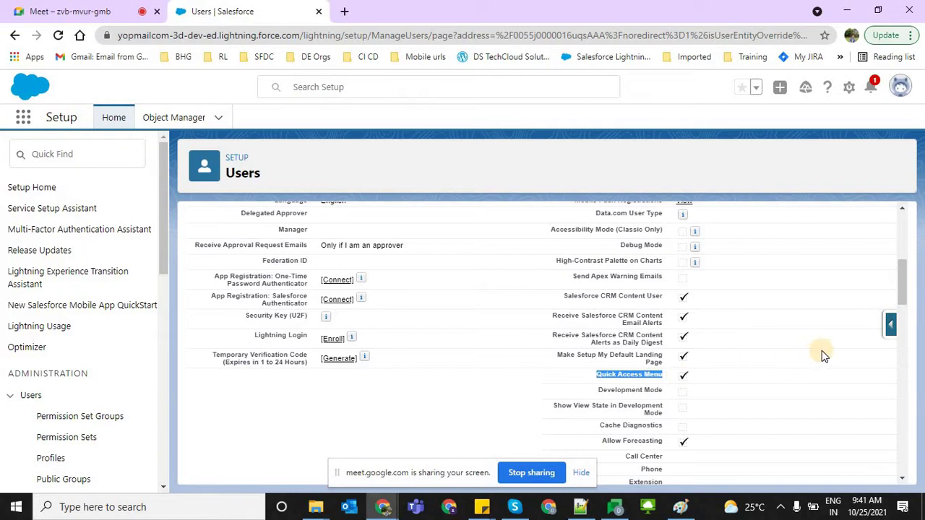
{"action": "left_click", "coordinate": [908, 296]}
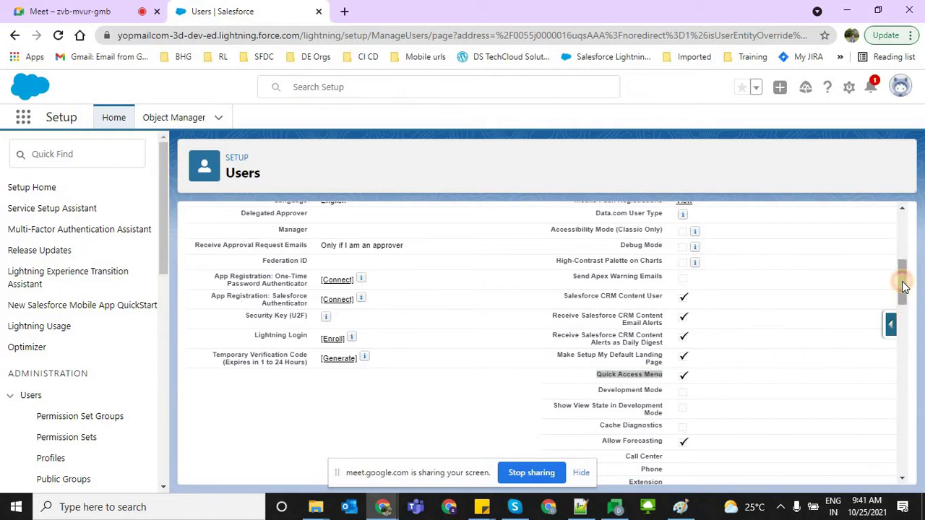
{"action": "left_click_drag", "start_coordinate": [904, 285], "coordinate": [884, 269]}
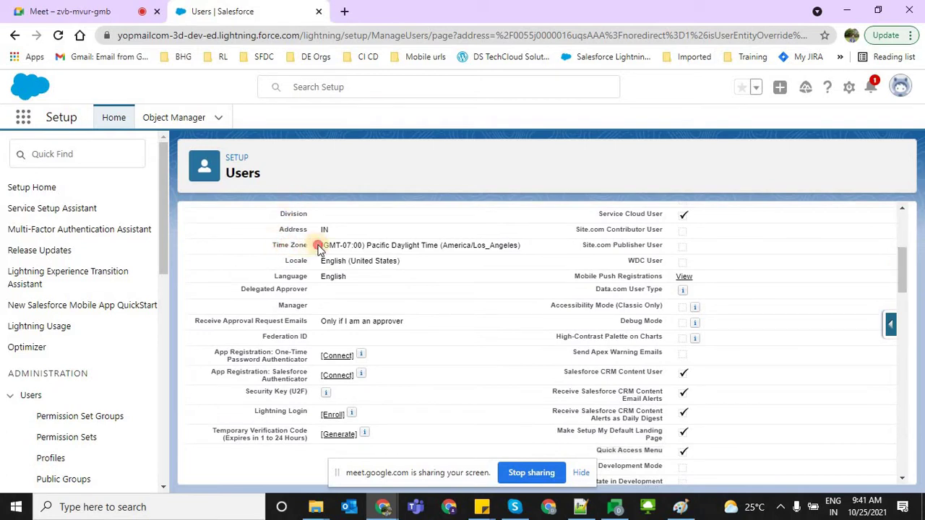
- Select the Pacific Daylight Time zone value on the User Detail page
{"action": "left_click_drag", "start_coordinate": [376, 245], "coordinate": [431, 247]}
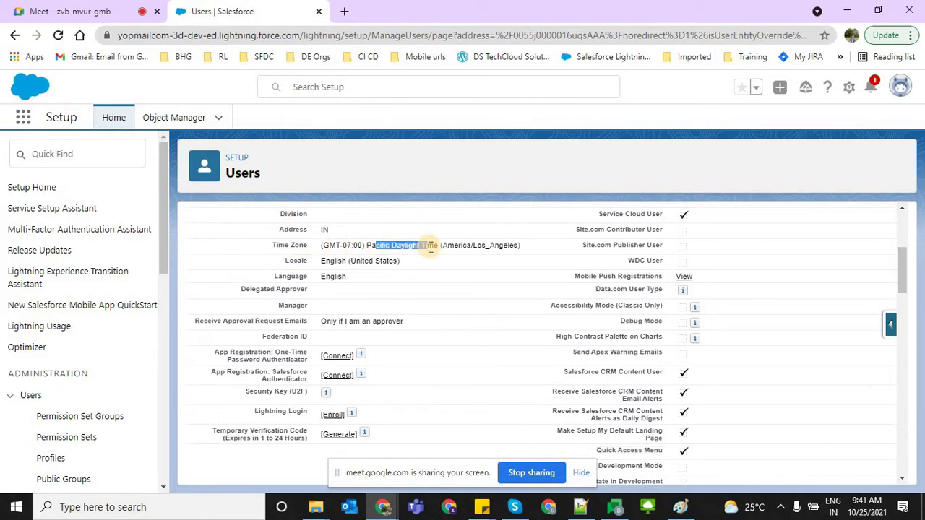
{"action": "double_click", "coordinate": [375, 248]}
{"action": "triple_click", "coordinate": [375, 247]}
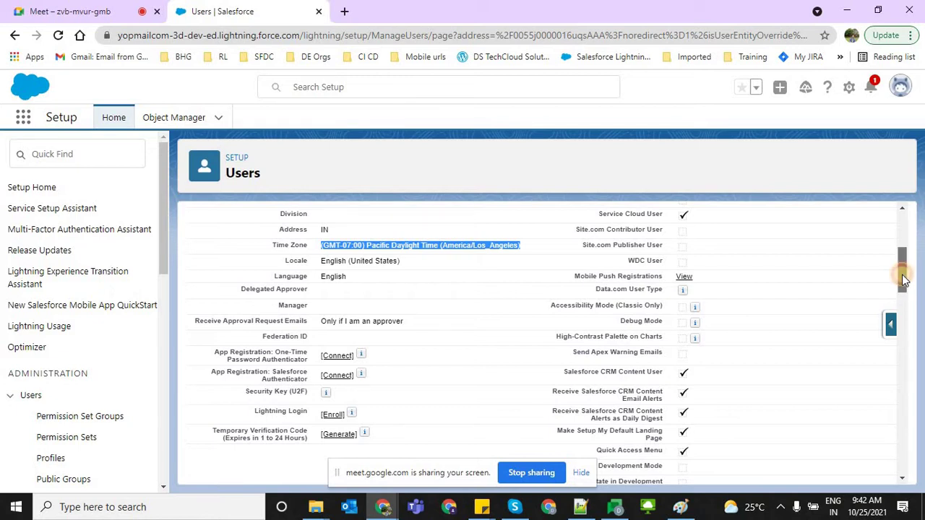
{"action": "left_click_drag", "start_coordinate": [903, 271], "coordinate": [904, 265]}
{"action": "left_click", "coordinate": [368, 283]}
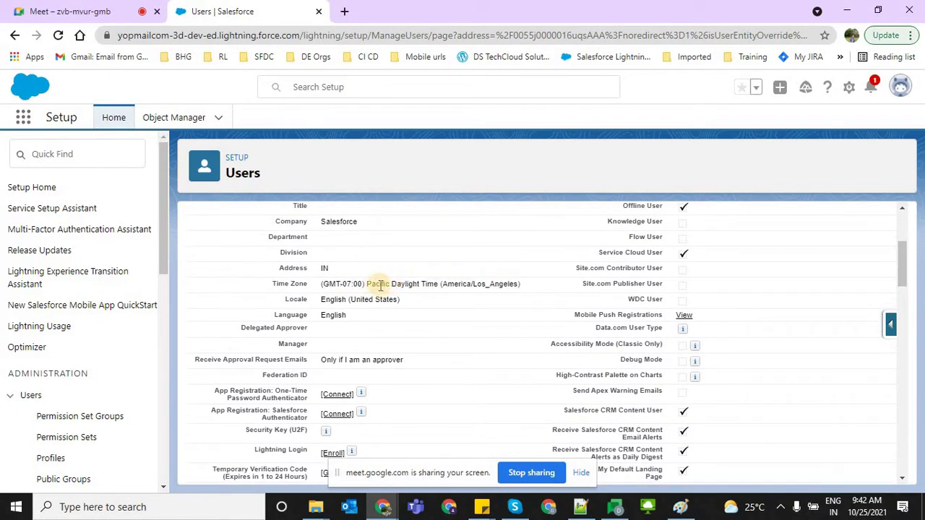
{"action": "left_click_drag", "start_coordinate": [369, 284], "coordinate": [589, 280]}
- Re-highlight the Time Zone value for emphasis, then scroll back to the top
{"action": "left_click_drag", "start_coordinate": [901, 279], "coordinate": [898, 217]}
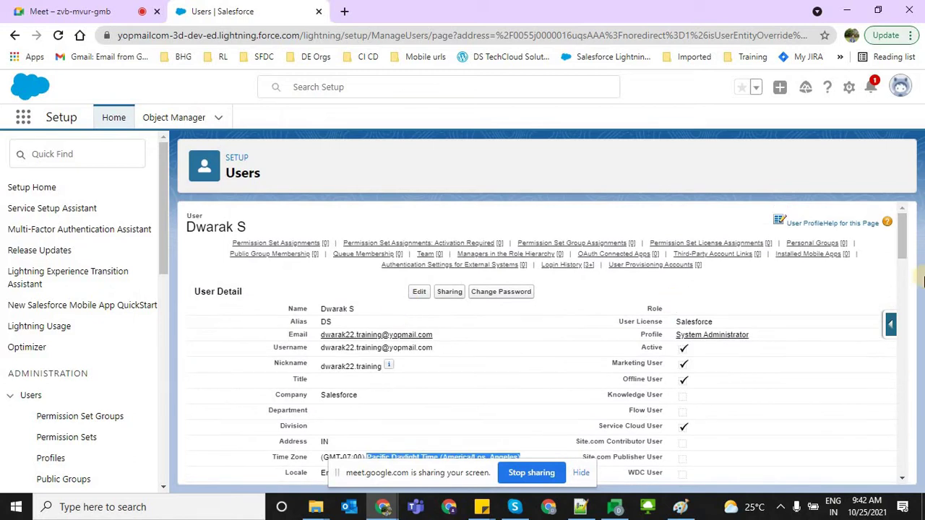
{"action": "left_click_drag", "start_coordinate": [897, 255], "coordinate": [898, 288]}
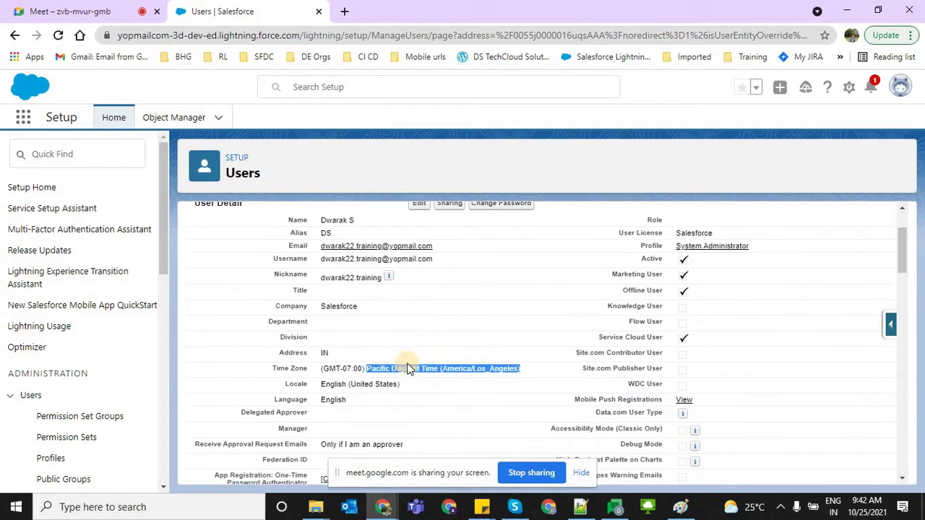
{"action": "left_click", "coordinate": [416, 369]}
{"action": "left_click_drag", "start_coordinate": [416, 369], "coordinate": [527, 370]}
{"action": "left_click", "coordinate": [368, 369]}
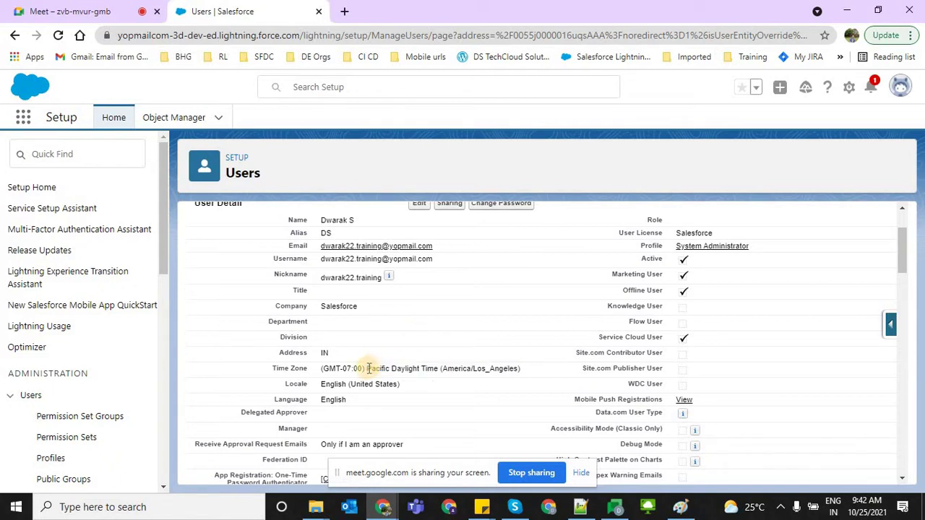
{"action": "left_click_drag", "start_coordinate": [368, 369], "coordinate": [511, 367]}
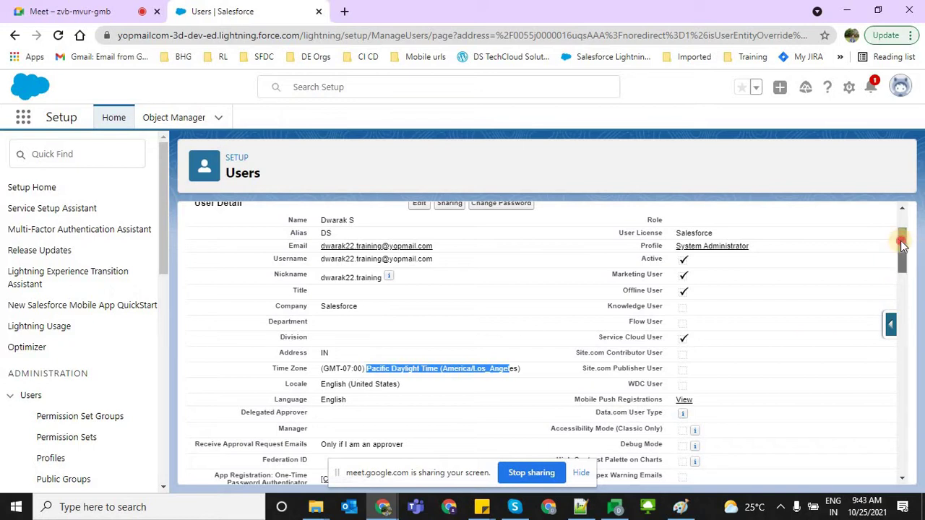
{"action": "scroll", "coordinate": [538, 426], "scroll_direction": "up", "scroll_amount": 2}
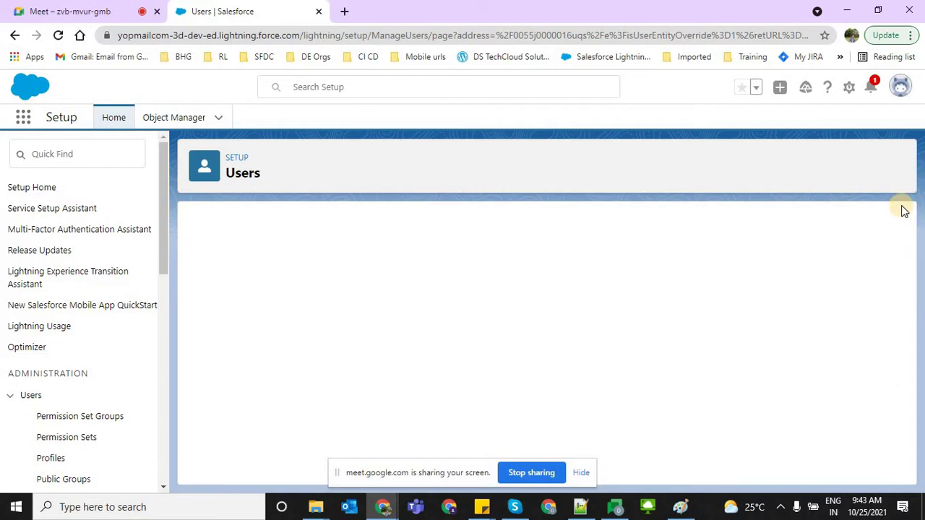
- Set Time Zone to (GMT+05:30) India Standard Time (Asia/Colombo)
{"action": "left_click_drag", "start_coordinate": [901, 230], "coordinate": [894, 412]}
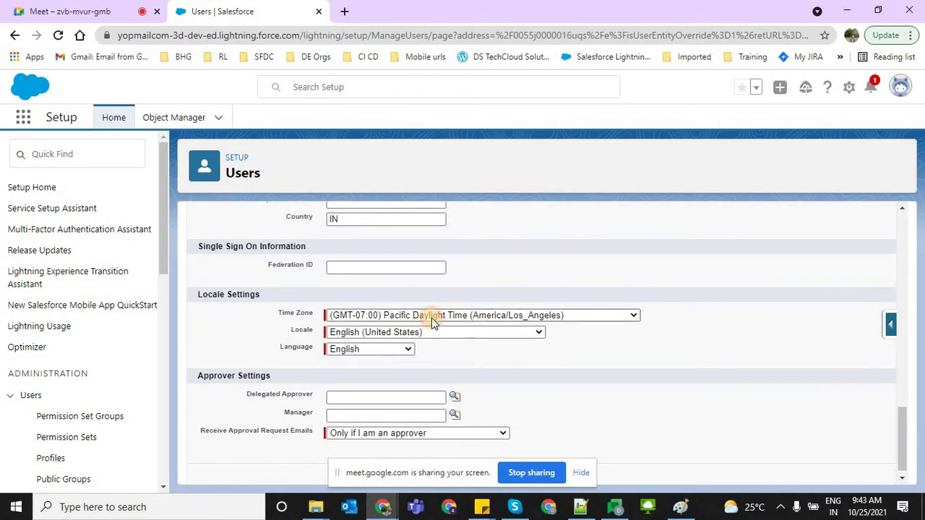
{"action": "left_click", "coordinate": [432, 317]}
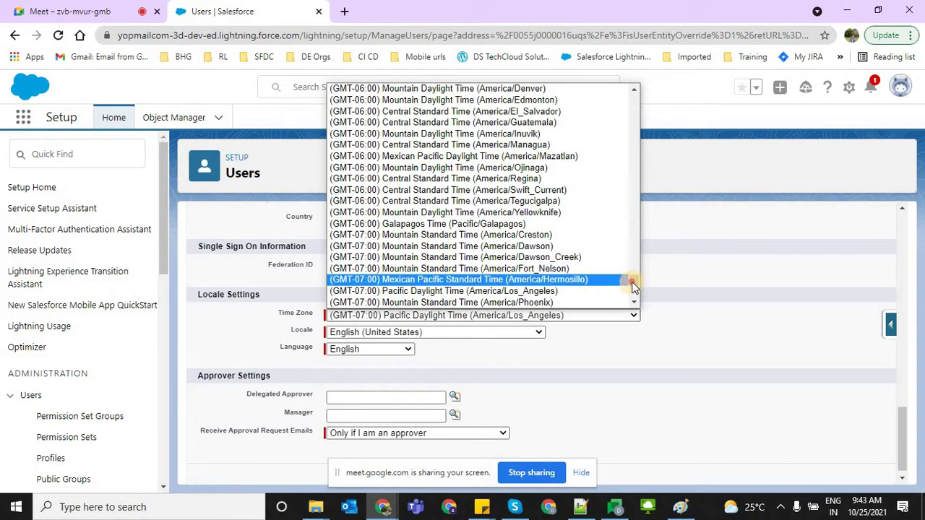
{"action": "left_click_drag", "start_coordinate": [630, 281], "coordinate": [580, 169]}
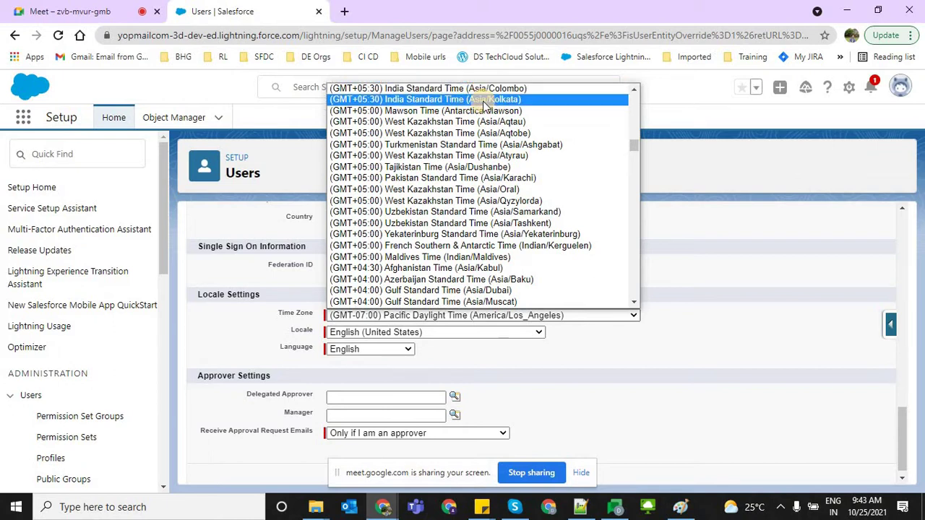
{"action": "left_click", "coordinate": [477, 88]}
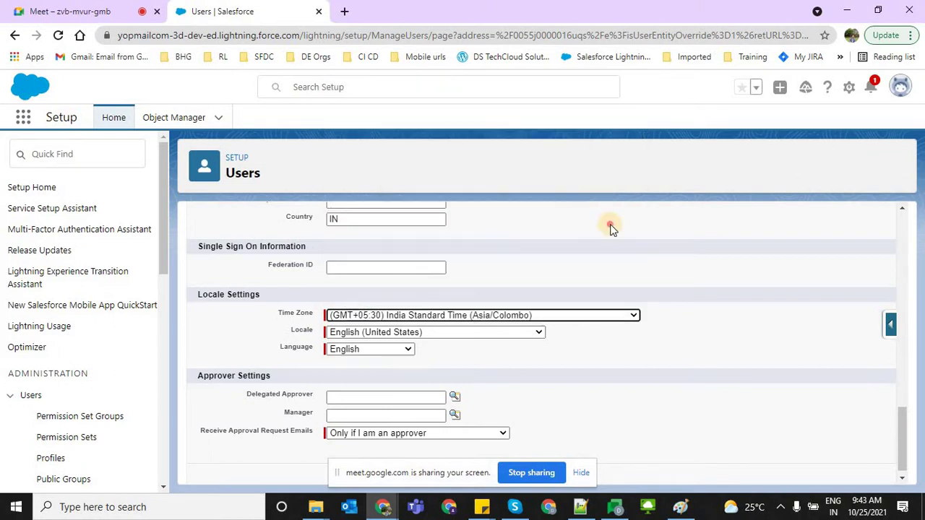
- Choose English (India) as the user's locale
{"action": "left_click", "coordinate": [431, 335]}
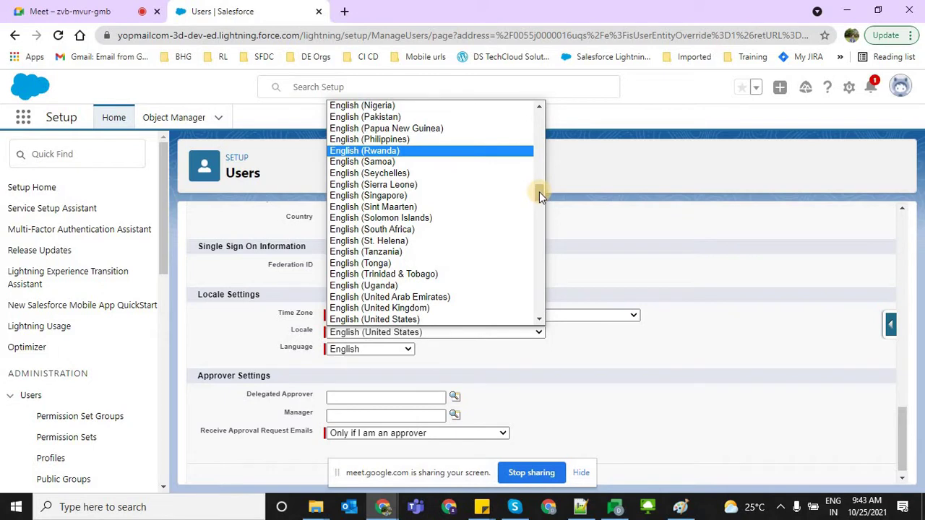
{"action": "left_click_drag", "start_coordinate": [540, 192], "coordinate": [531, 171]}
{"action": "left_click", "coordinate": [433, 181]}
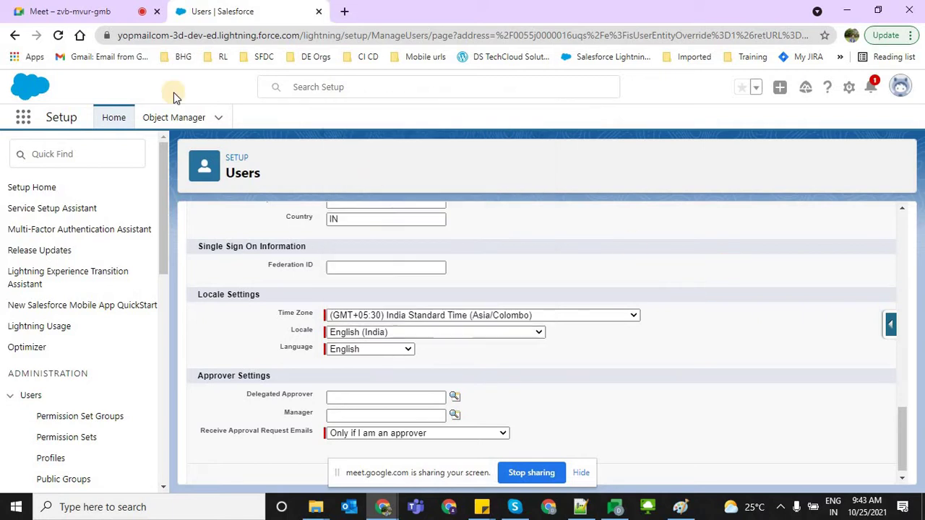
- Admit the waiting participant in the Google Meet call, then return to the edit form
{"action": "left_click", "coordinate": [73, 12]}
{"action": "left_click", "coordinate": [611, 155]}
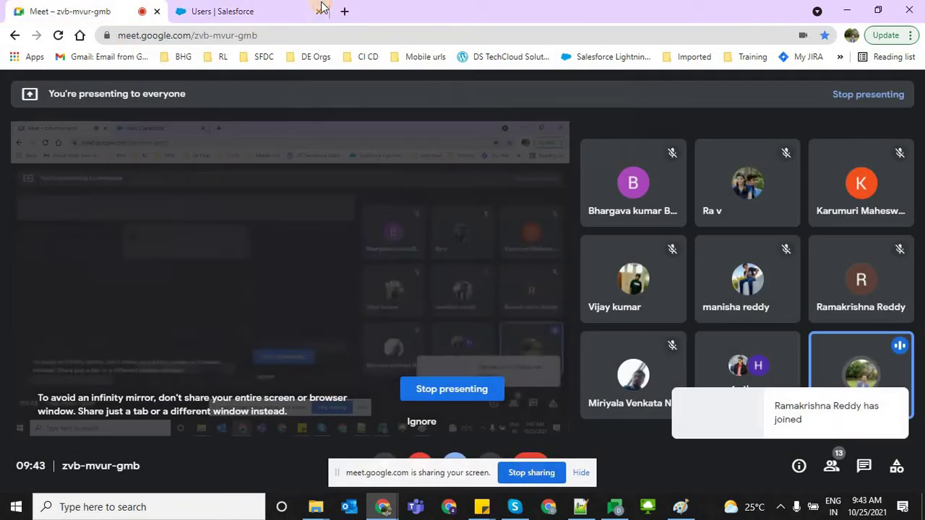
{"action": "left_click", "coordinate": [323, 7]}
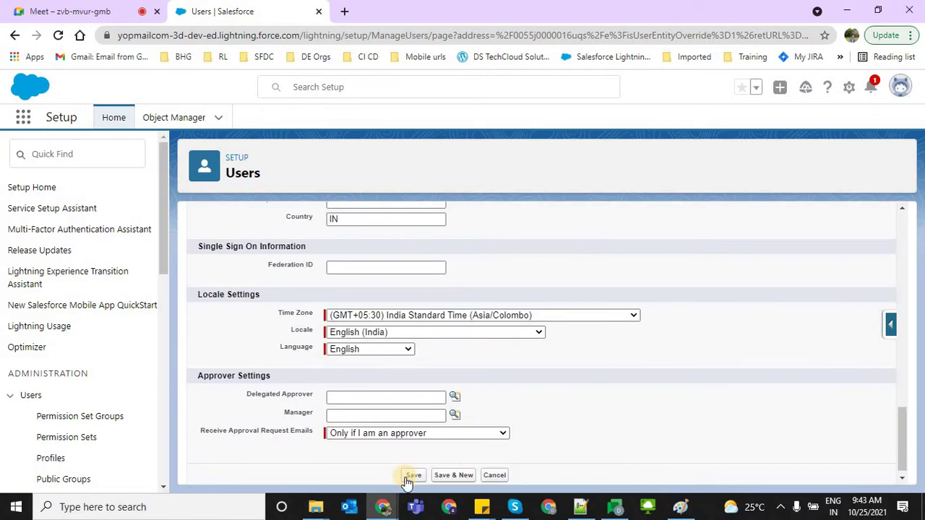
- Keep English as the language and save the India Standard Time and English (India) settings
{"action": "left_click", "coordinate": [354, 351]}
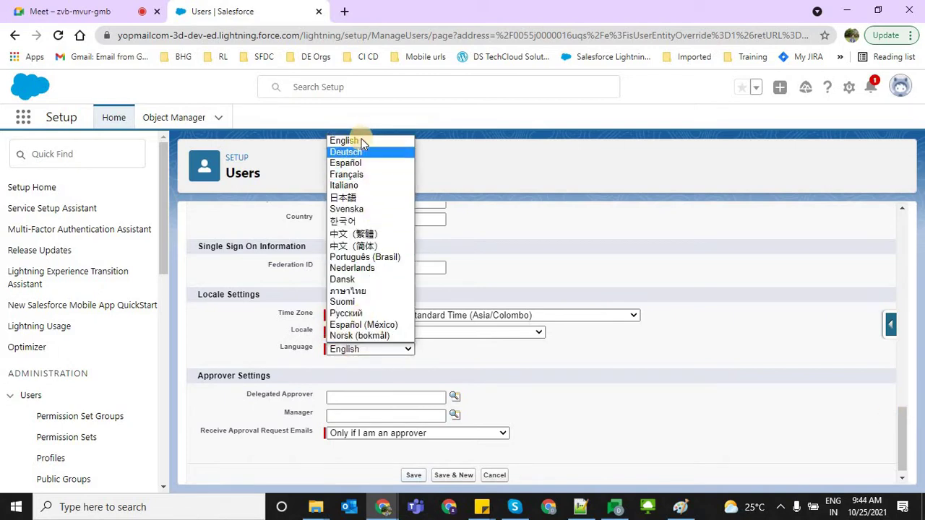
{"action": "left_click", "coordinate": [613, 344]}
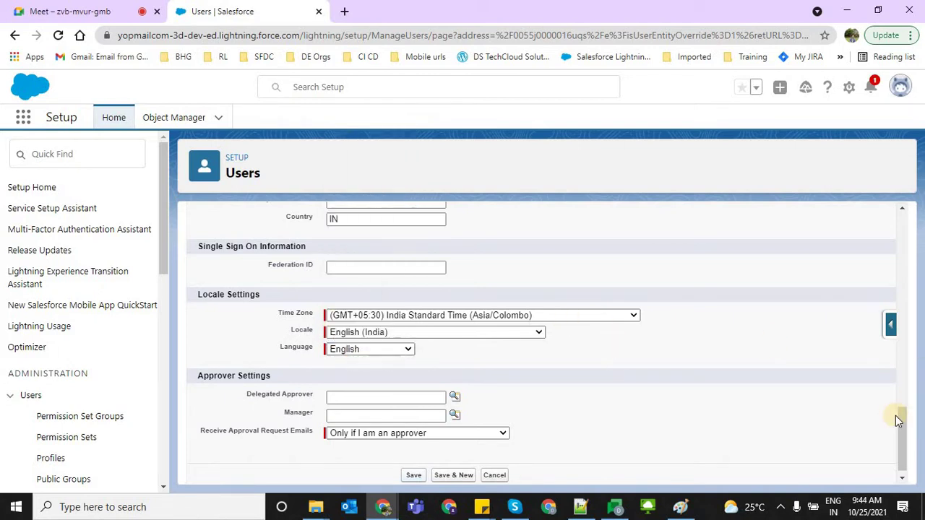
{"action": "left_click_drag", "start_coordinate": [900, 434], "coordinate": [903, 316]}
{"action": "scroll", "coordinate": [795, 246], "scroll_direction": "up", "scroll_amount": 10}
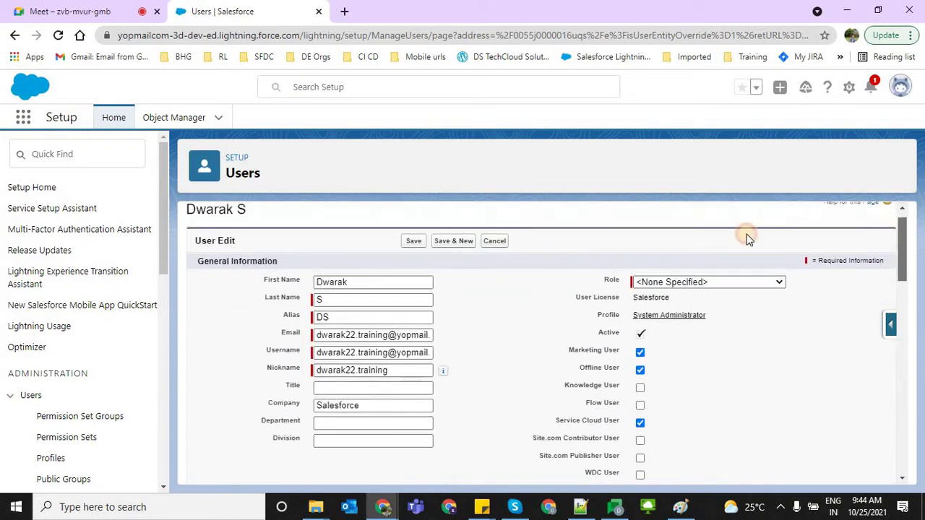
{"action": "left_click", "coordinate": [411, 259]}
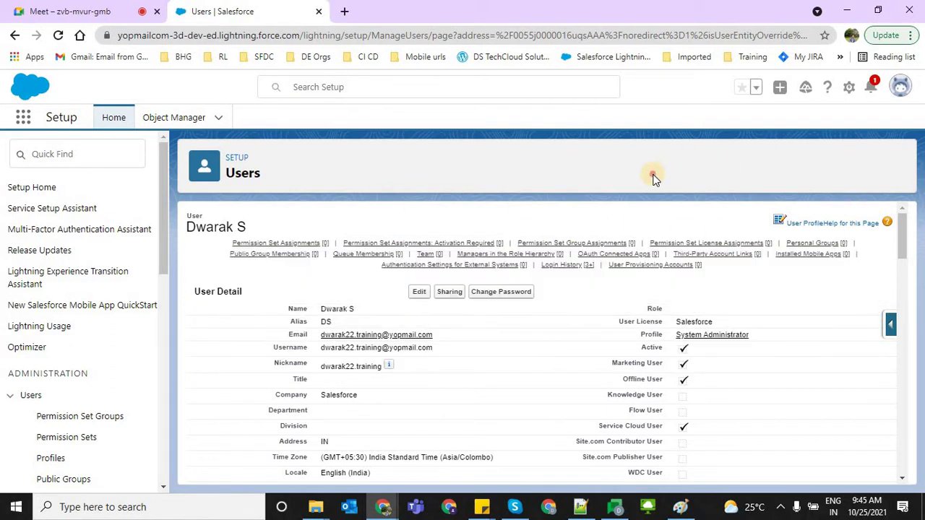
- Open and close the profile menu, then switch to the Google Meet tab
{"action": "left_click", "coordinate": [900, 87]}
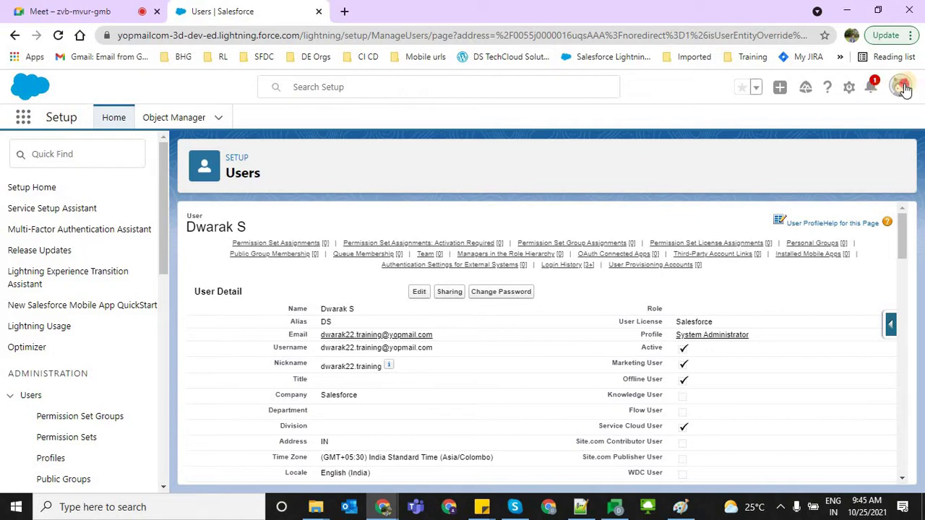
{"action": "left_click", "coordinate": [558, 127]}
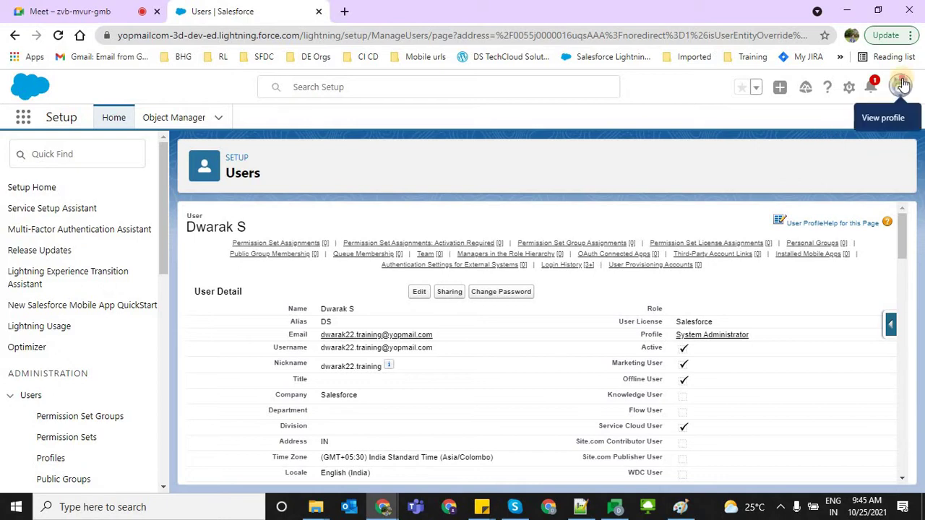
{"action": "left_click", "coordinate": [70, 11]}
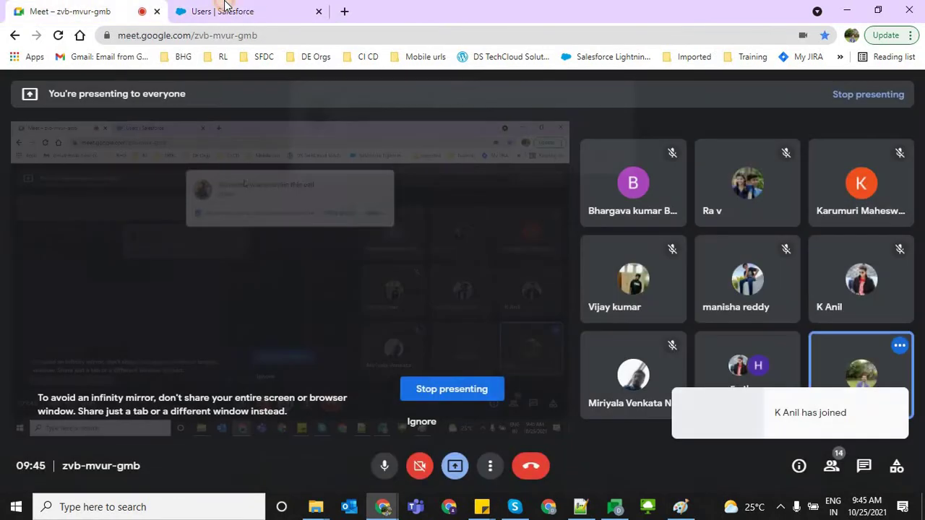
- Switch from Google Meet back to the 'Users | Salesforce' browser tab
{"action": "left_click", "coordinate": [231, 9]}
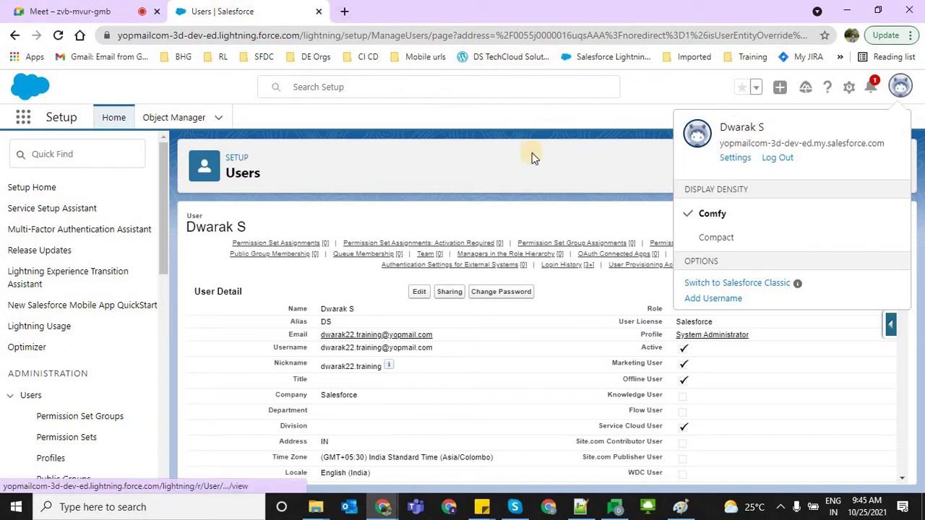
- Close, reopen and dismiss the profile menu
{"action": "left_click", "coordinate": [901, 87]}
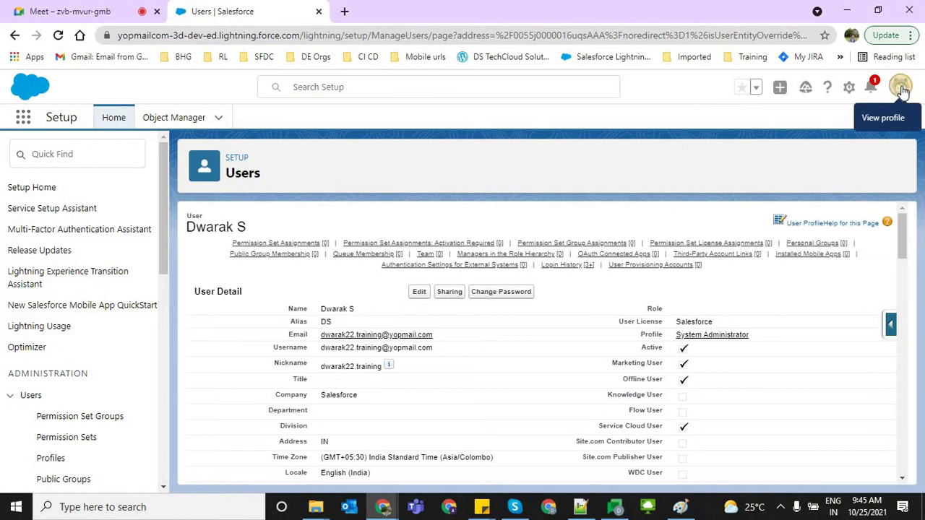
{"action": "left_click", "coordinate": [900, 87]}
{"action": "left_click", "coordinate": [600, 107]}
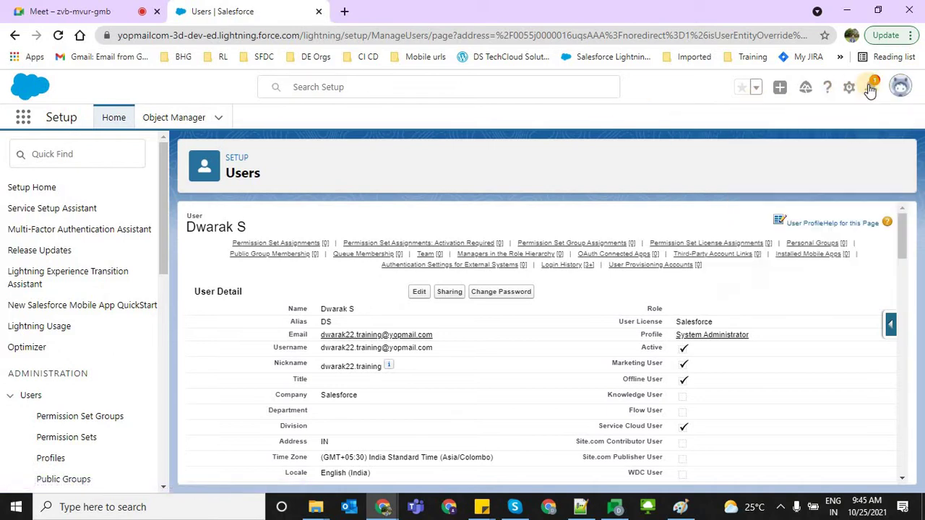
- Read the multi-factor authentication learning notification, then open the Setup gear menu
{"action": "left_click", "coordinate": [871, 87]}
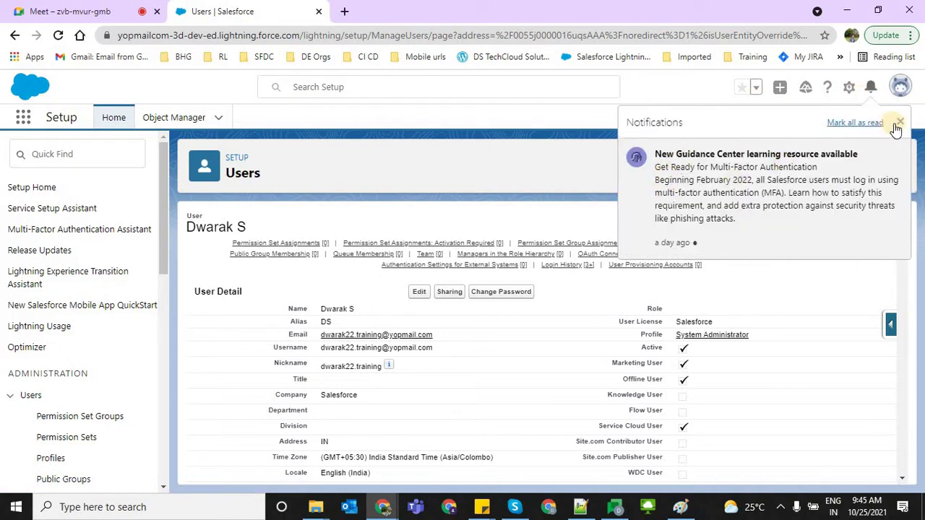
{"action": "left_click", "coordinate": [901, 123]}
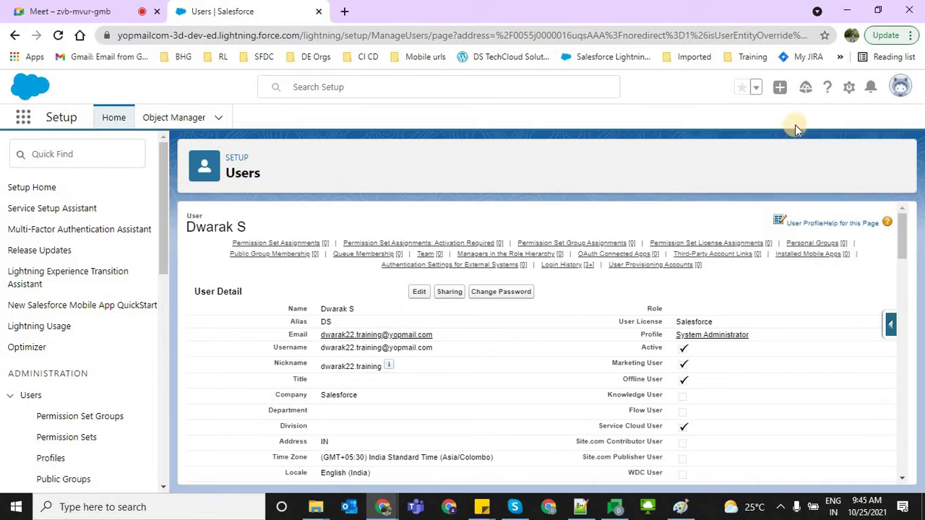
{"action": "left_click", "coordinate": [873, 88]}
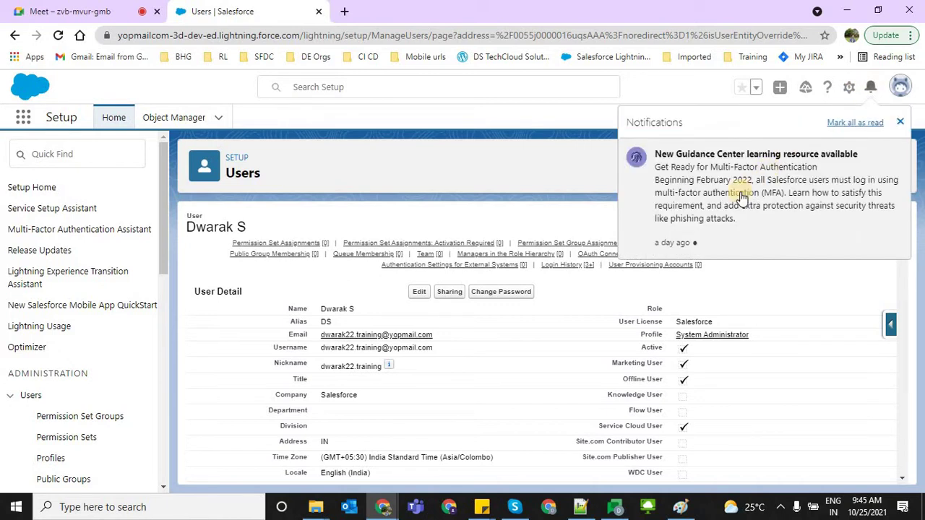
{"action": "left_click", "coordinate": [901, 123]}
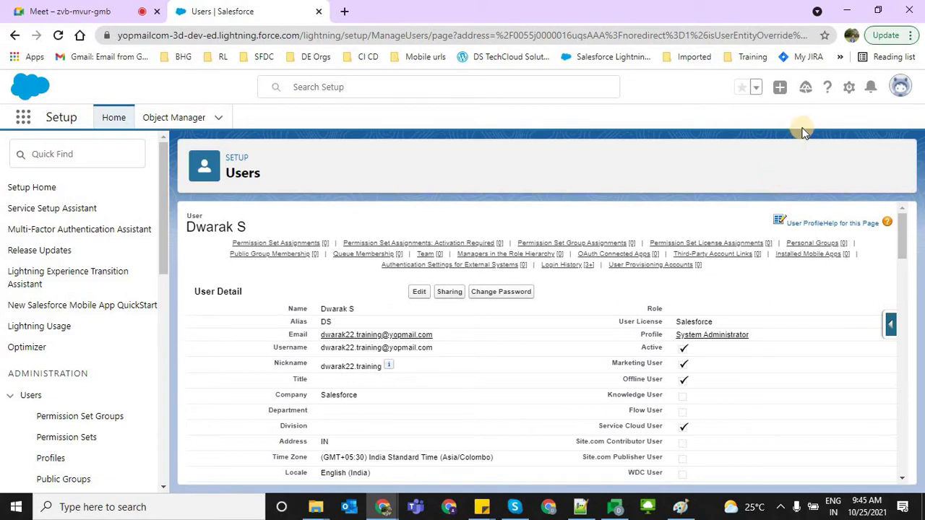
{"action": "left_click", "coordinate": [868, 88]}
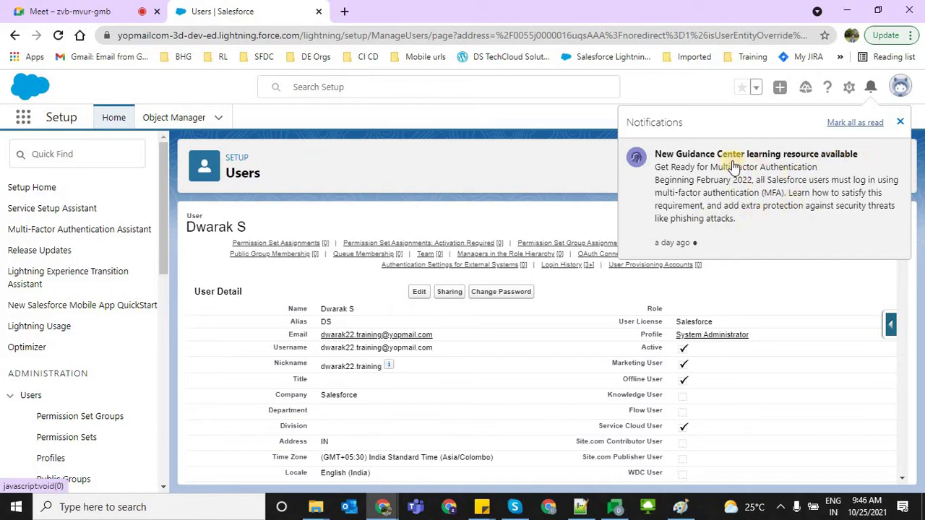
{"action": "left_click", "coordinate": [897, 125]}
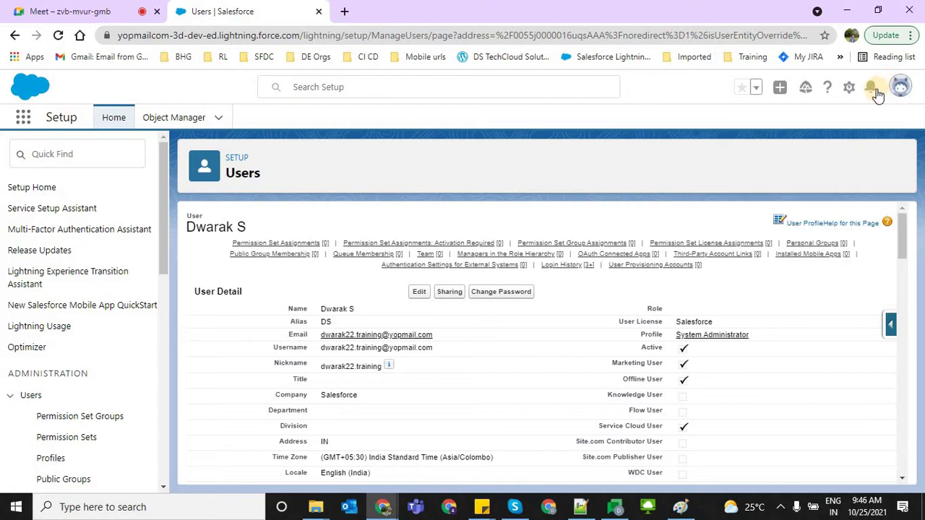
{"action": "left_click", "coordinate": [849, 90]}
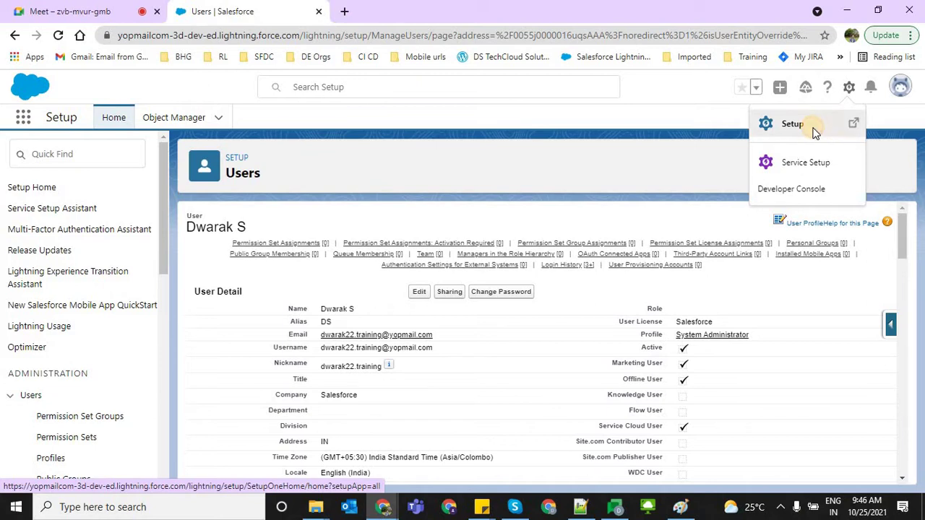
- Launch Setup Home in a new tab, scroll its sidebar categories, and return to the user tab
{"action": "left_click", "coordinate": [815, 131]}
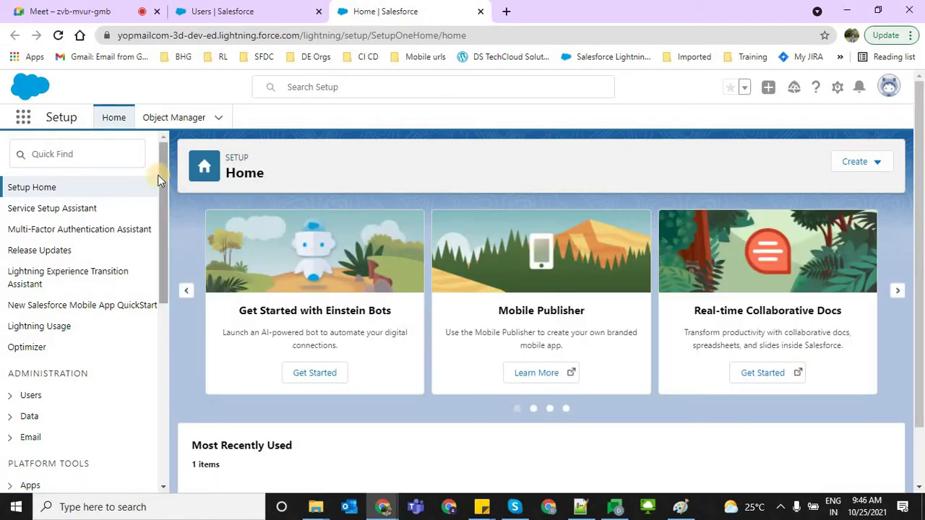
{"action": "left_click_drag", "start_coordinate": [157, 203], "coordinate": [157, 184]}
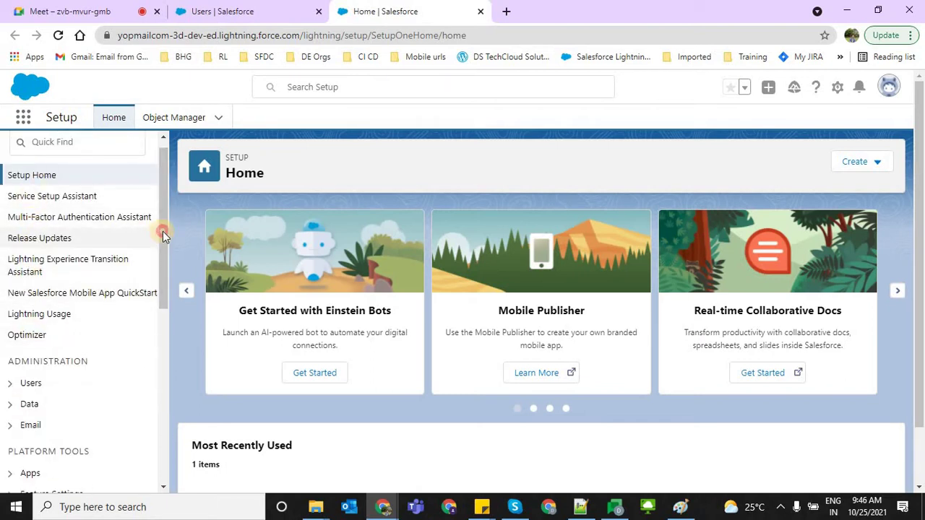
{"action": "left_click_drag", "start_coordinate": [170, 286], "coordinate": [164, 193]}
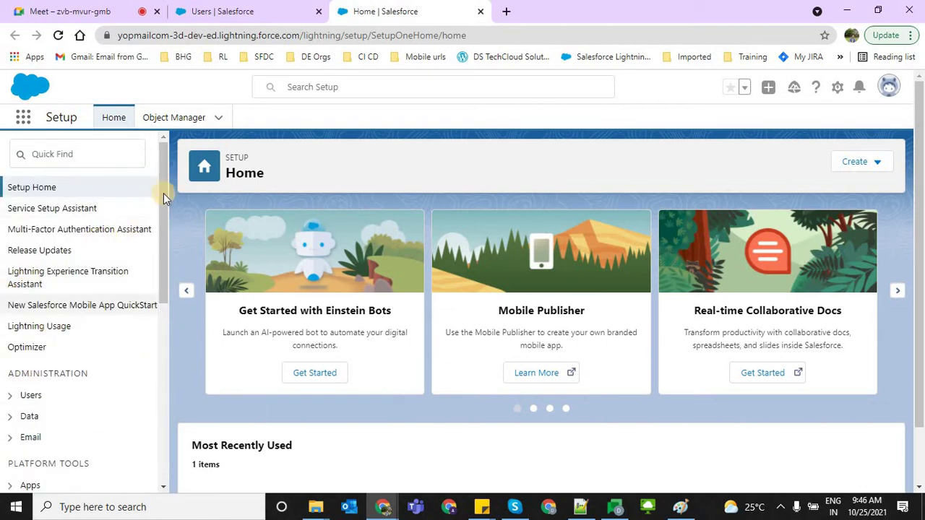
{"action": "scroll", "coordinate": [34, 290], "scroll_direction": "down", "scroll_amount": 3}
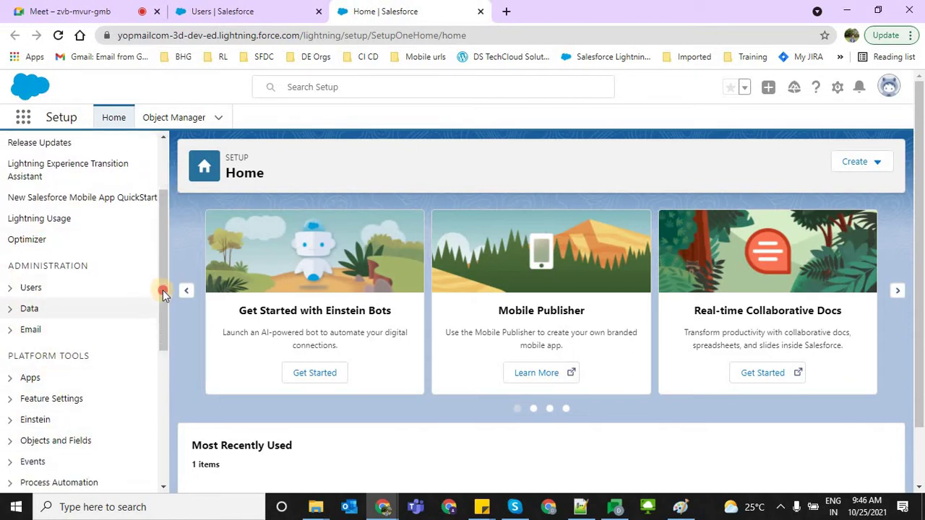
{"action": "left_click_drag", "start_coordinate": [163, 290], "coordinate": [160, 434]}
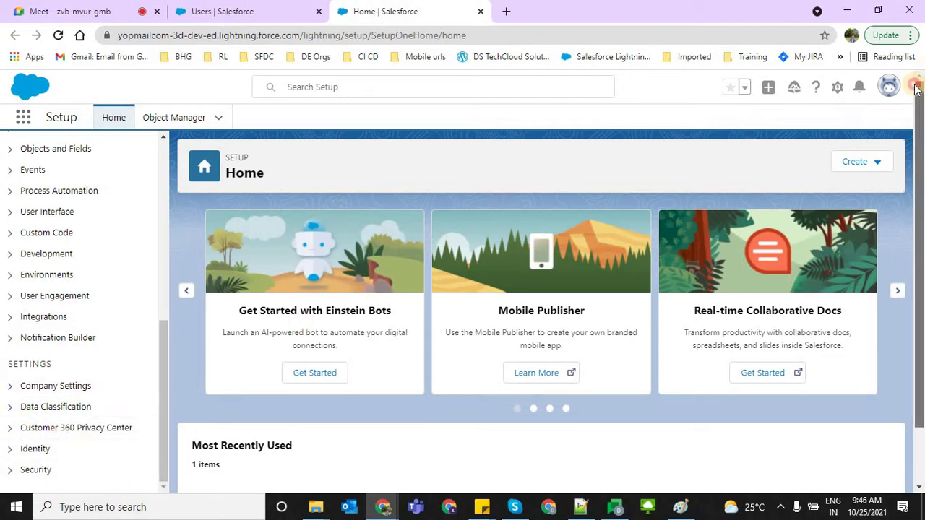
{"action": "left_click", "coordinate": [257, 11]}
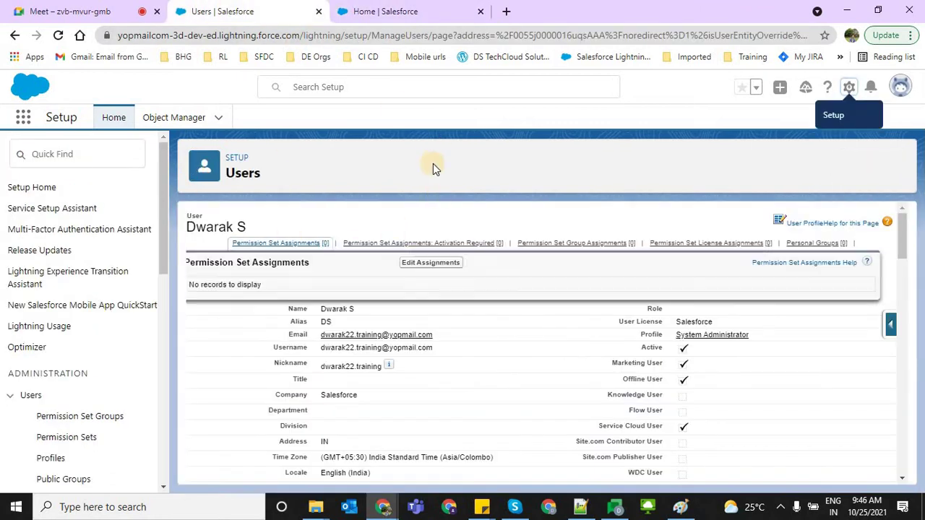
- Check the gear and Help & Training menus, then bring up the Learning Paths panel
{"action": "left_click", "coordinate": [848, 88]}
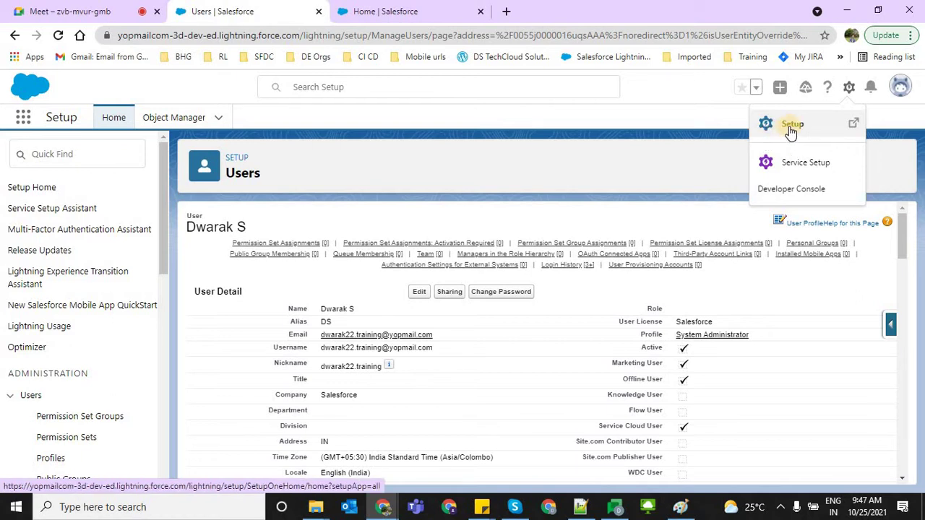
{"action": "left_click", "coordinate": [560, 161]}
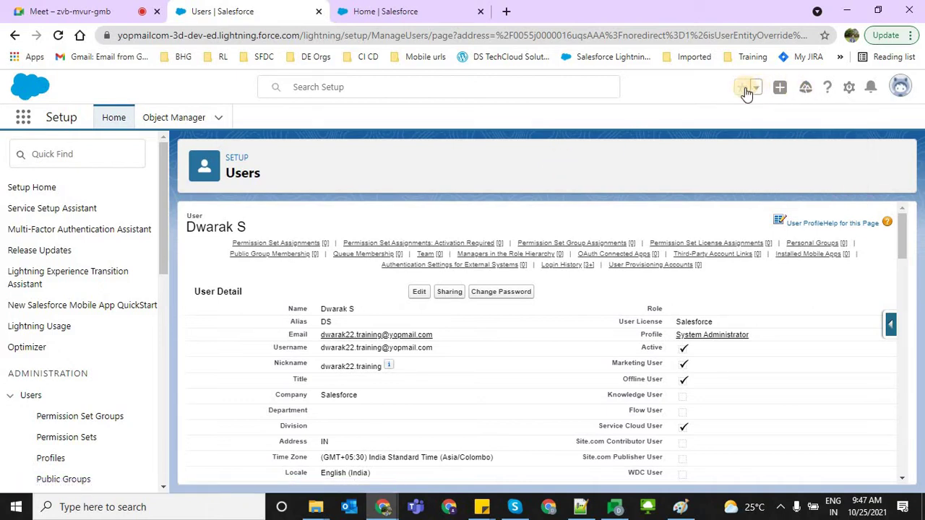
{"action": "left_click", "coordinate": [828, 88]}
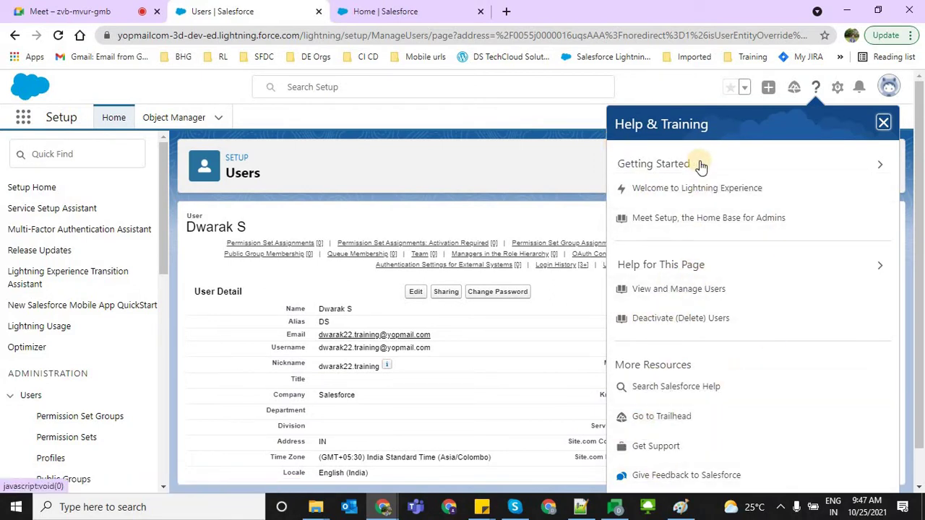
{"action": "left_click", "coordinate": [816, 90]}
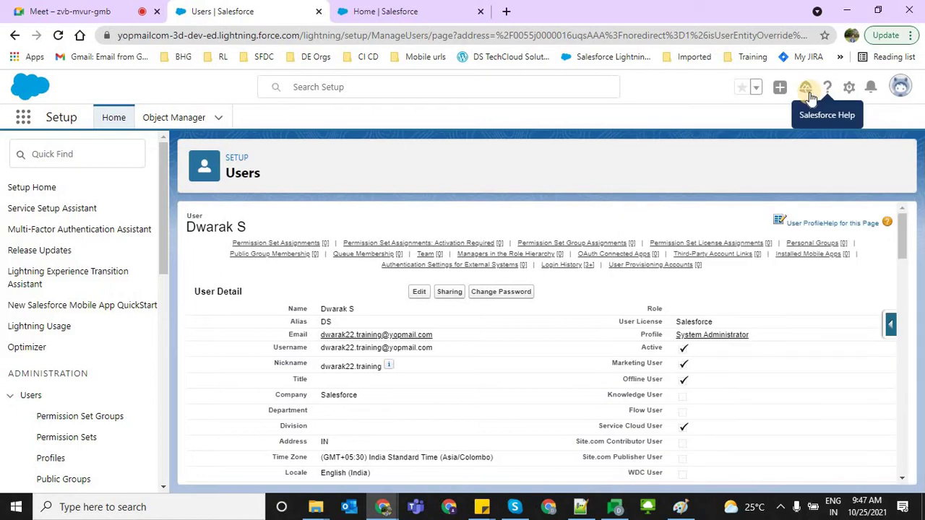
{"action": "left_click", "coordinate": [808, 91]}
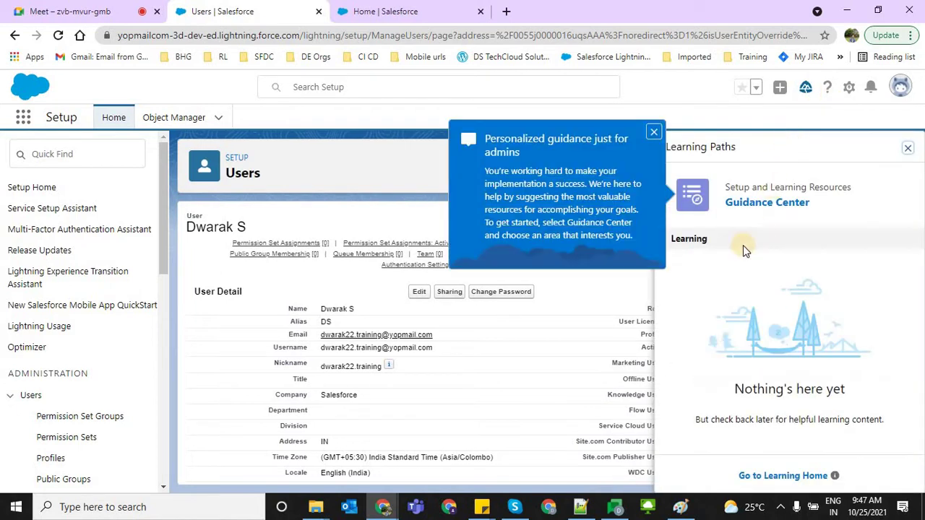
- Dismiss the admin guidance tip, preview Guidance Center from Learning Paths, then go to Learning Home
{"action": "left_click", "coordinate": [650, 135]}
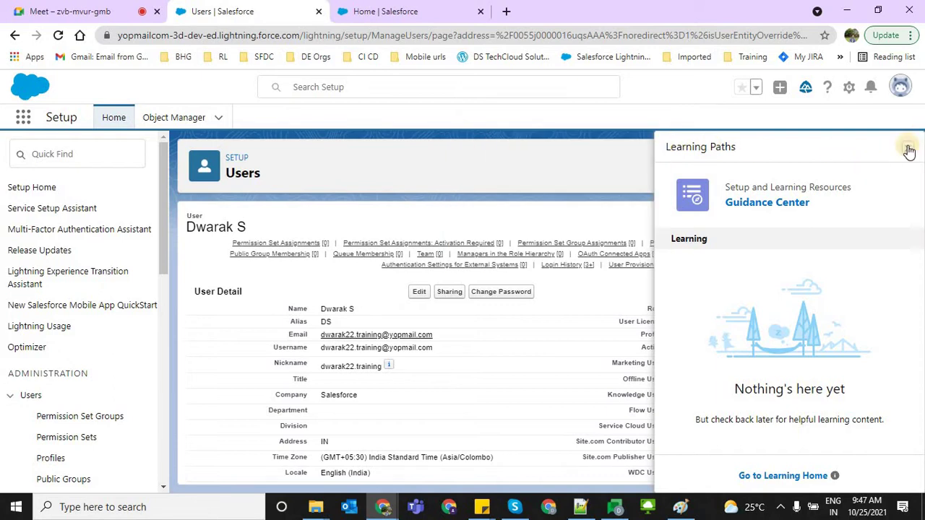
{"action": "left_click", "coordinate": [806, 87]}
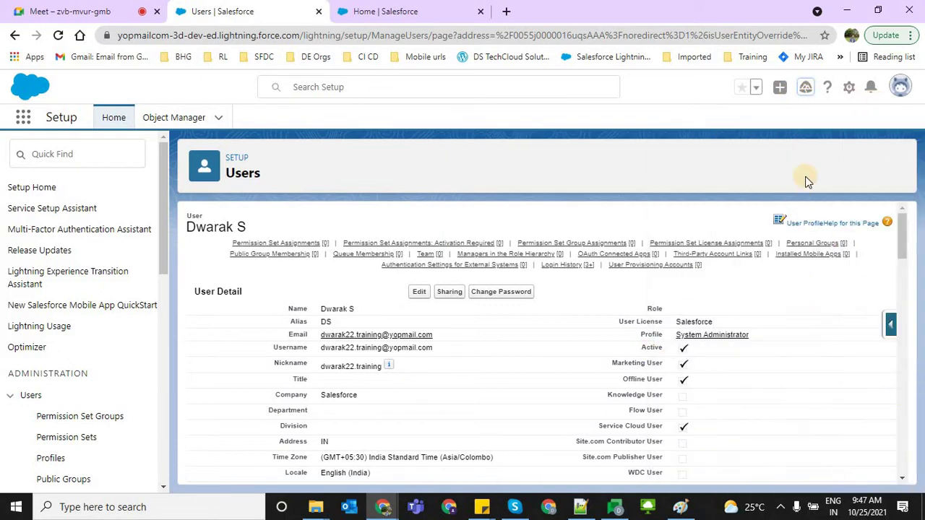
{"action": "left_click", "coordinate": [807, 90]}
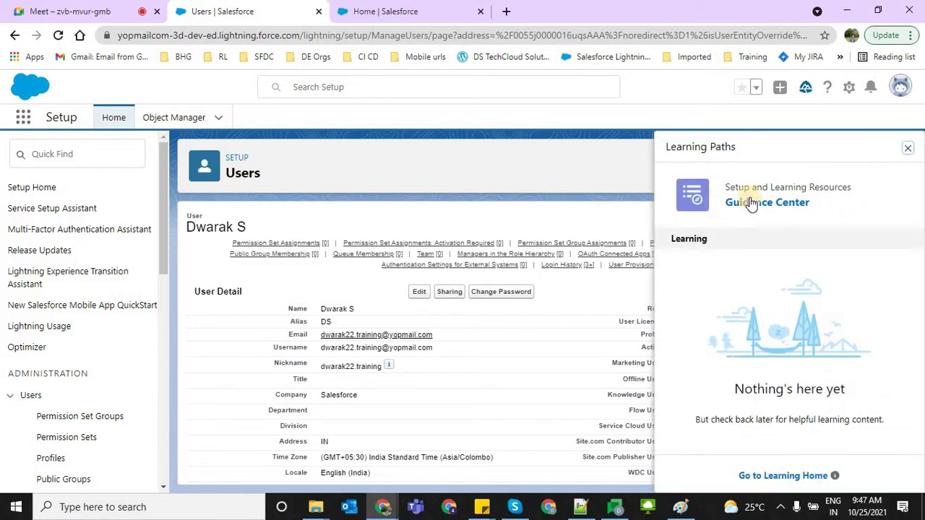
{"action": "left_click", "coordinate": [751, 204]}
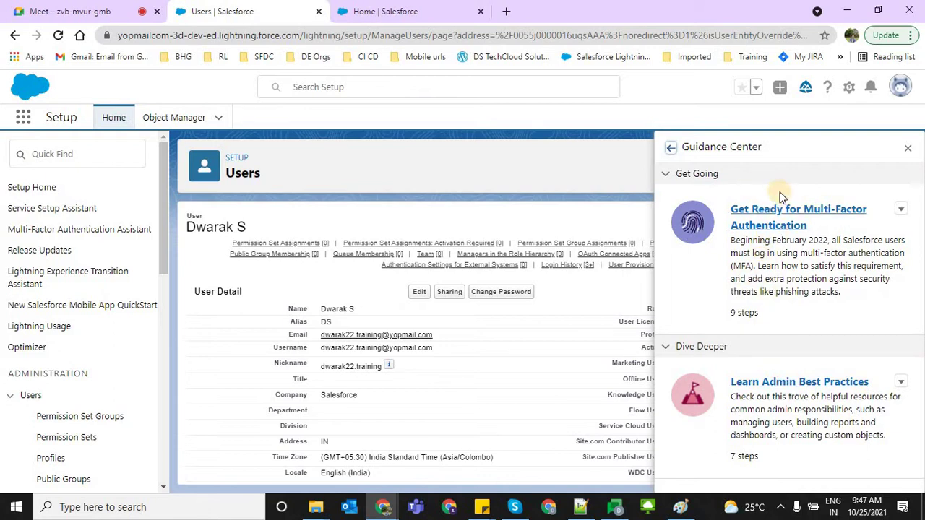
{"action": "left_click", "coordinate": [671, 147]}
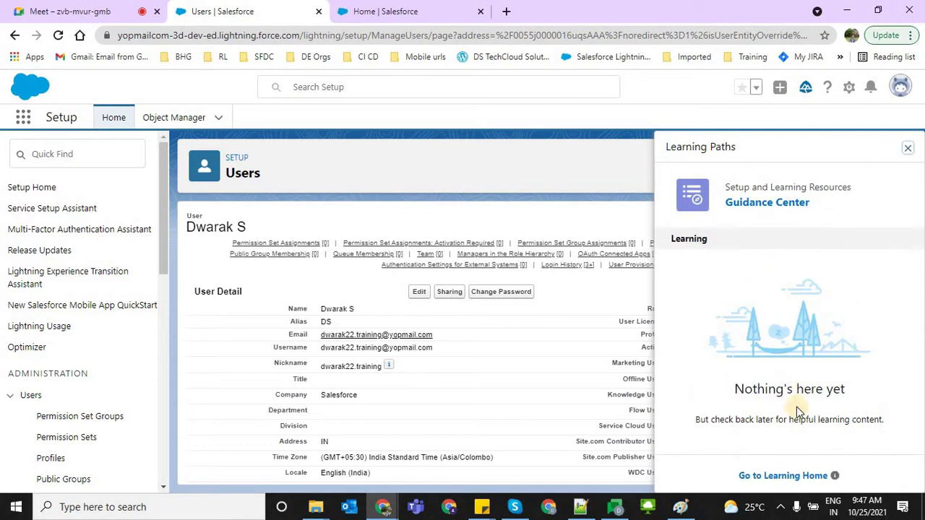
{"action": "left_click", "coordinate": [759, 483]}
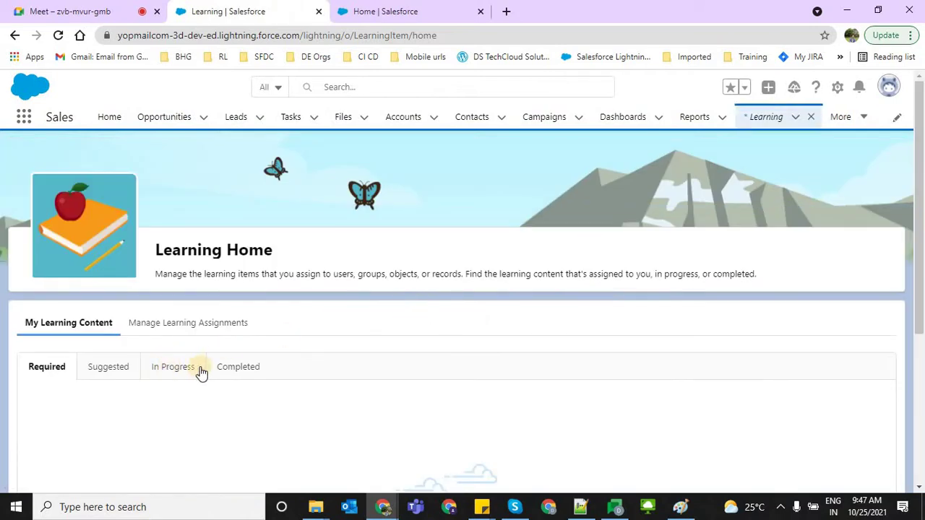
{"action": "left_click", "coordinate": [922, 125]}
{"action": "left_click_drag", "start_coordinate": [923, 124], "coordinate": [912, 331]}
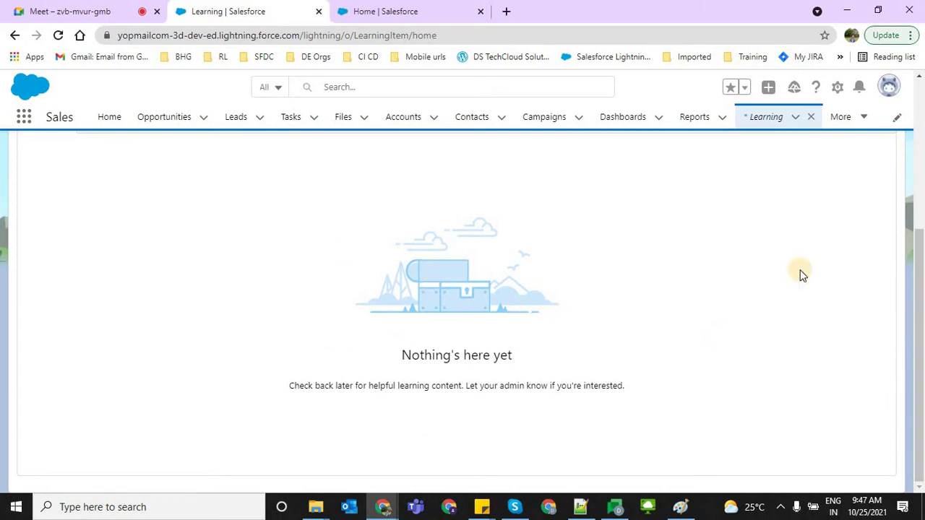
{"action": "left_click", "coordinate": [919, 97]}
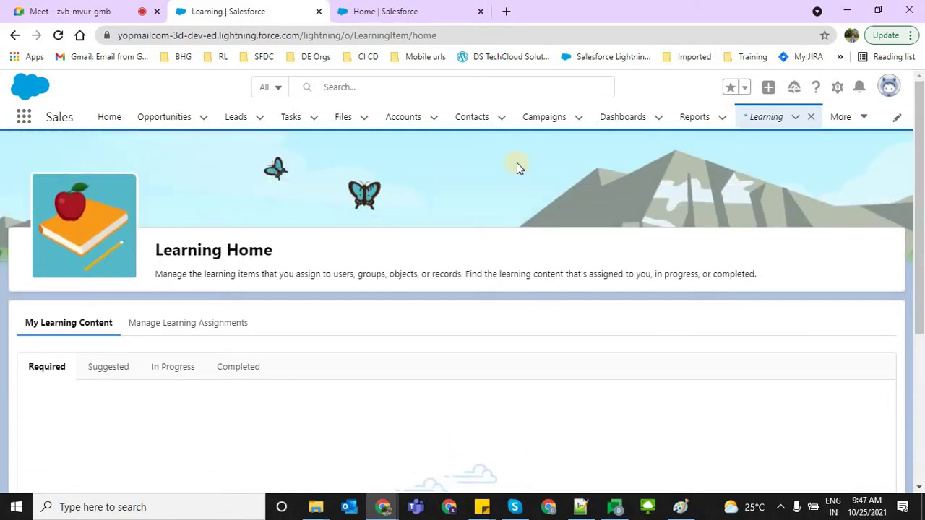
{"action": "left_click", "coordinate": [794, 87]}
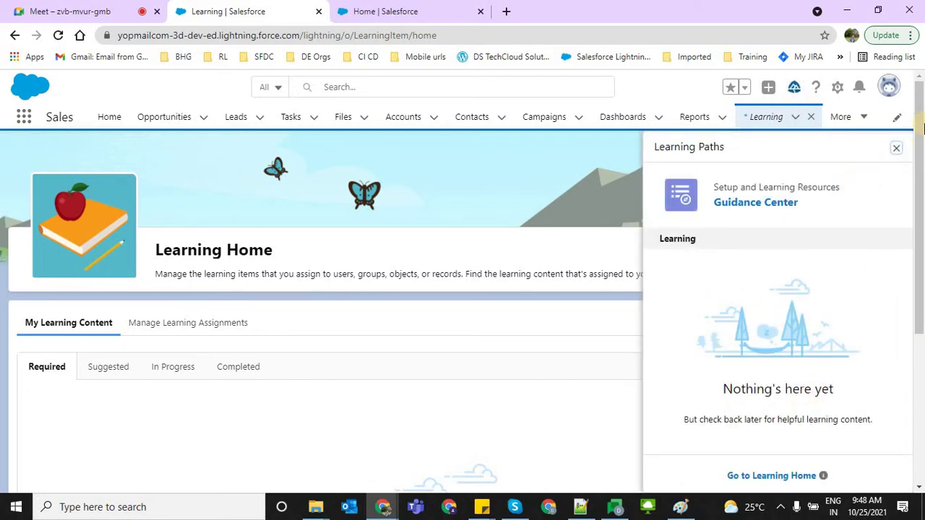
{"action": "left_click", "coordinate": [898, 151]}
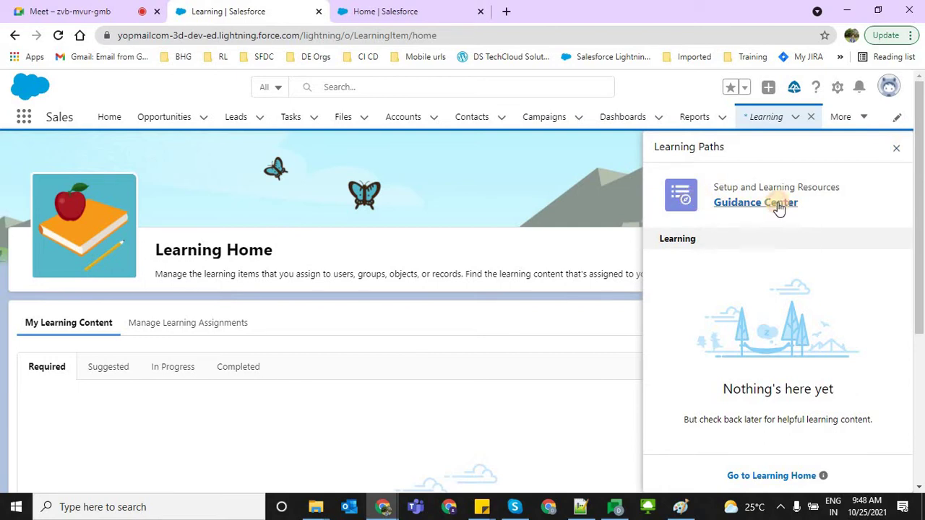
{"action": "left_click", "coordinate": [779, 205]}
{"action": "scroll", "coordinate": [922, 189], "scroll_direction": "down", "scroll_amount": 5}
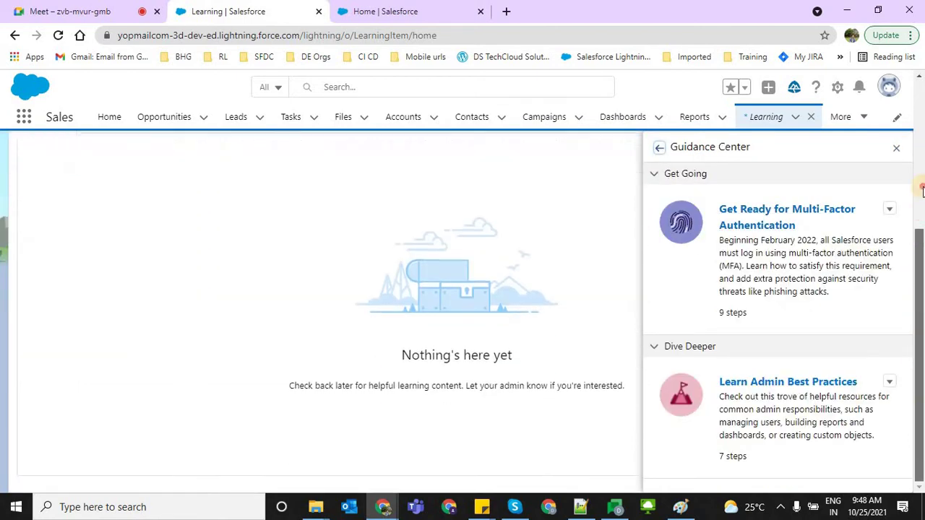
{"action": "scroll", "coordinate": [906, 304], "scroll_direction": "up", "scroll_amount": 5}
{"action": "left_click", "coordinate": [890, 382]}
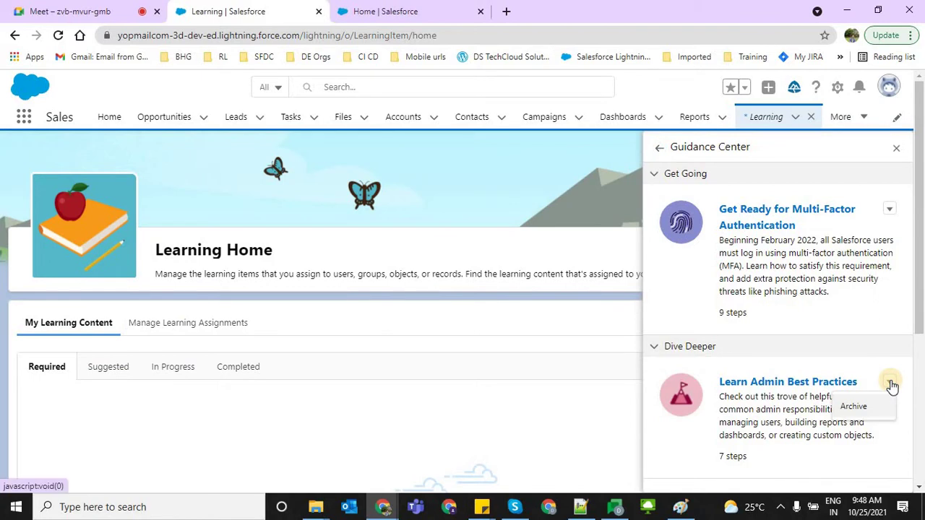
{"action": "left_click", "coordinate": [659, 150]}
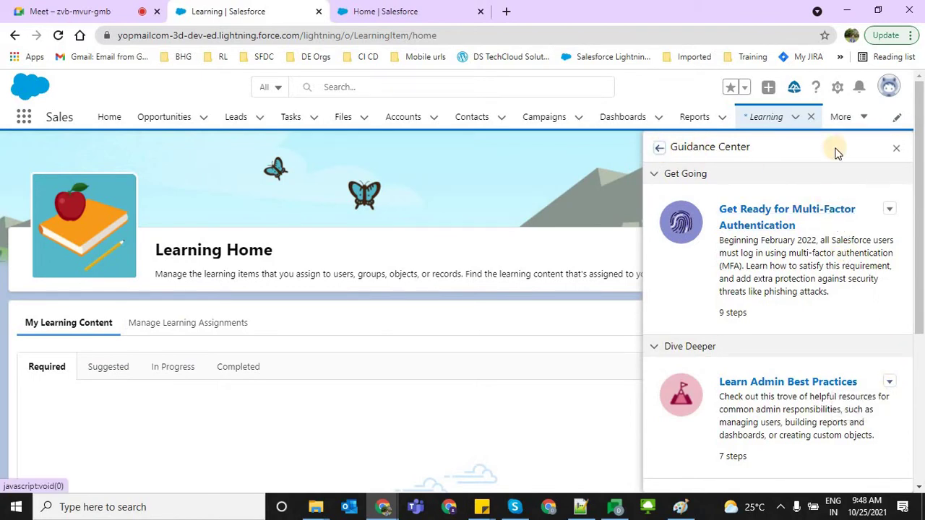
{"action": "left_click", "coordinate": [897, 150]}
{"action": "left_click", "coordinate": [795, 87]}
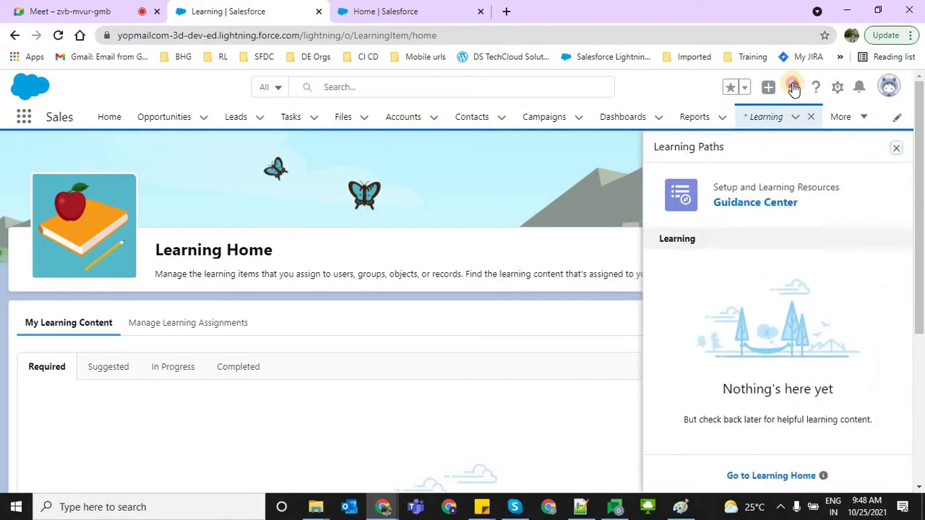
{"action": "left_click", "coordinate": [794, 88]}
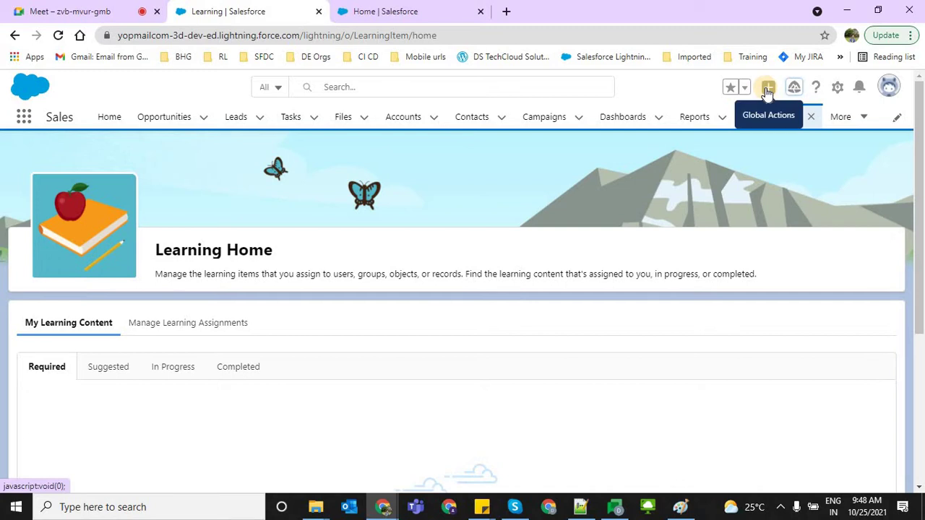
- Start a New Event (25-Oct-2021, 10:00–11:00 AM), minimize the draft, and glance at Favorites
{"action": "left_click", "coordinate": [768, 91]}
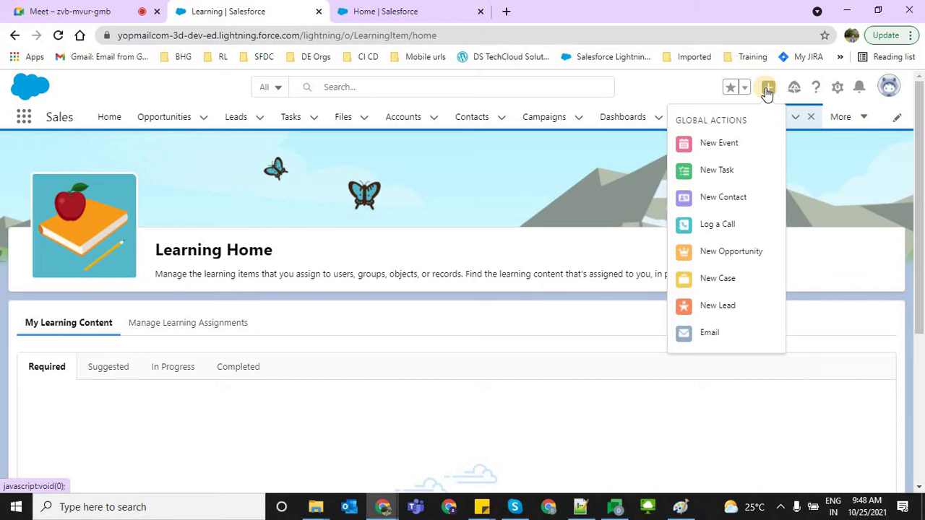
{"action": "left_click", "coordinate": [713, 145]}
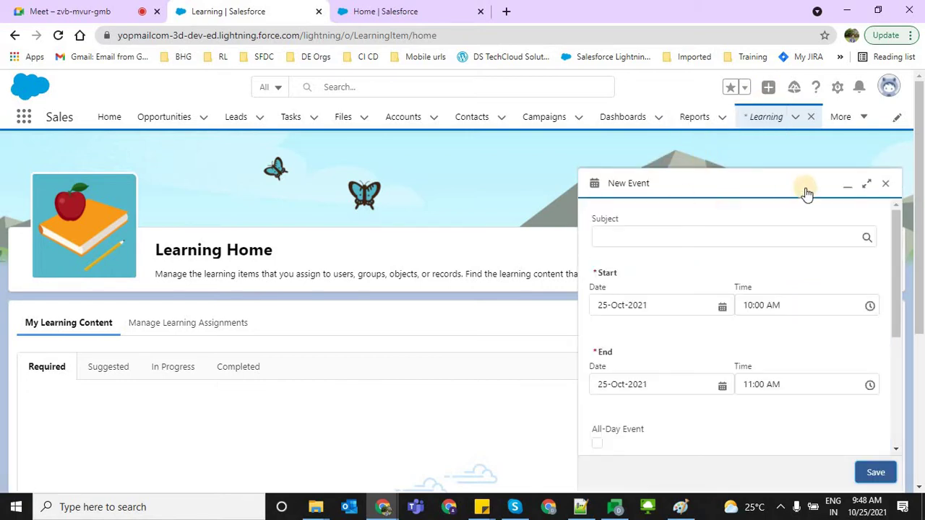
{"action": "left_click_drag", "start_coordinate": [895, 278], "coordinate": [890, 209]}
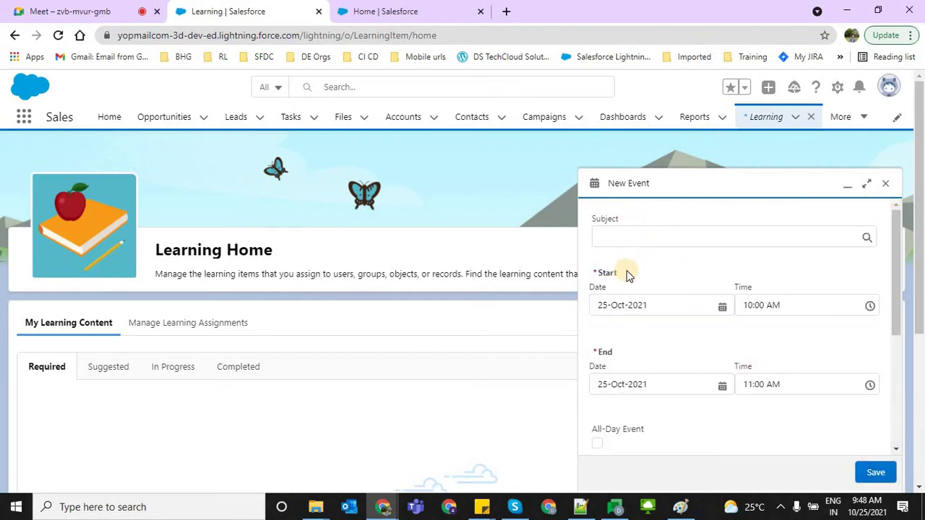
{"action": "left_click", "coordinate": [848, 191]}
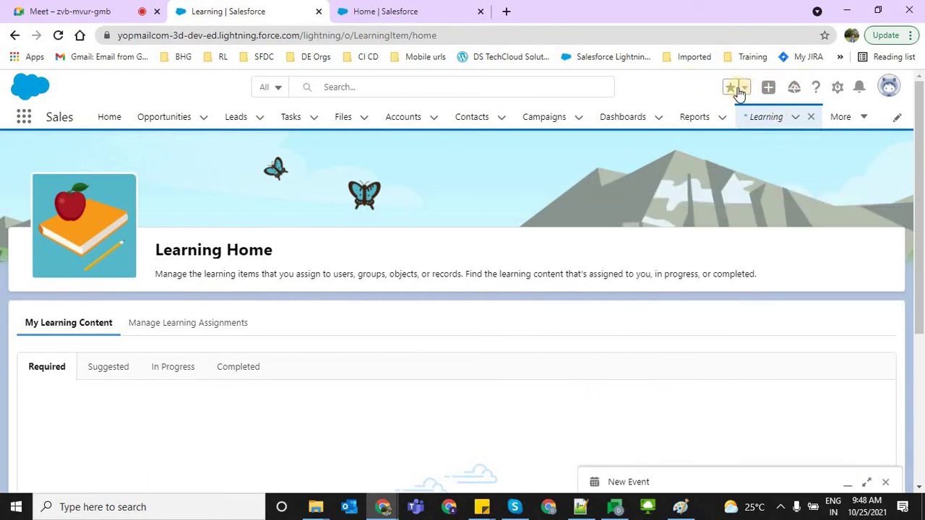
{"action": "left_click", "coordinate": [744, 87]}
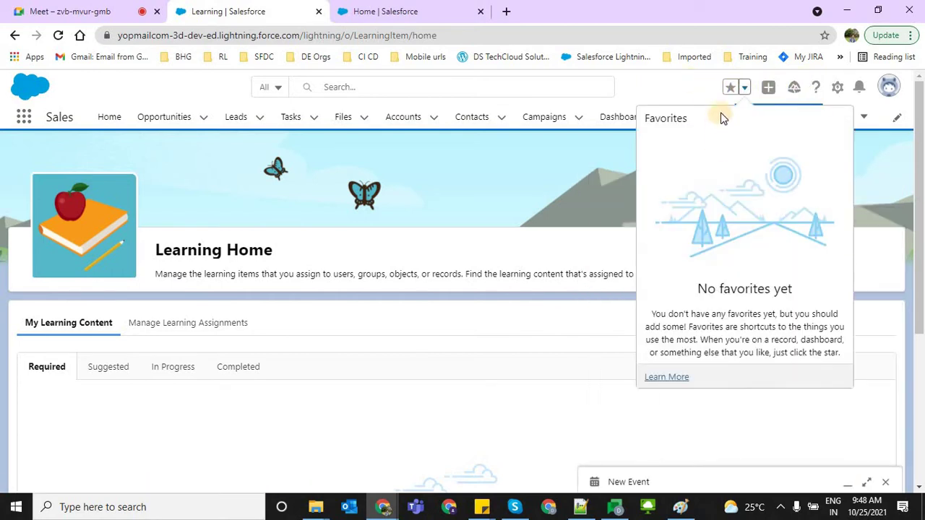
{"action": "left_click", "coordinate": [904, 141]}
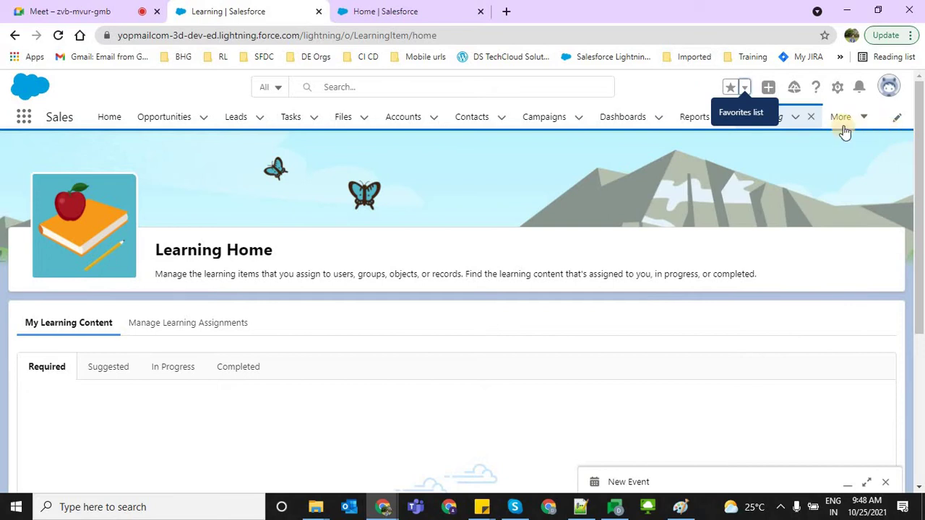
{"action": "left_click", "coordinate": [709, 153]}
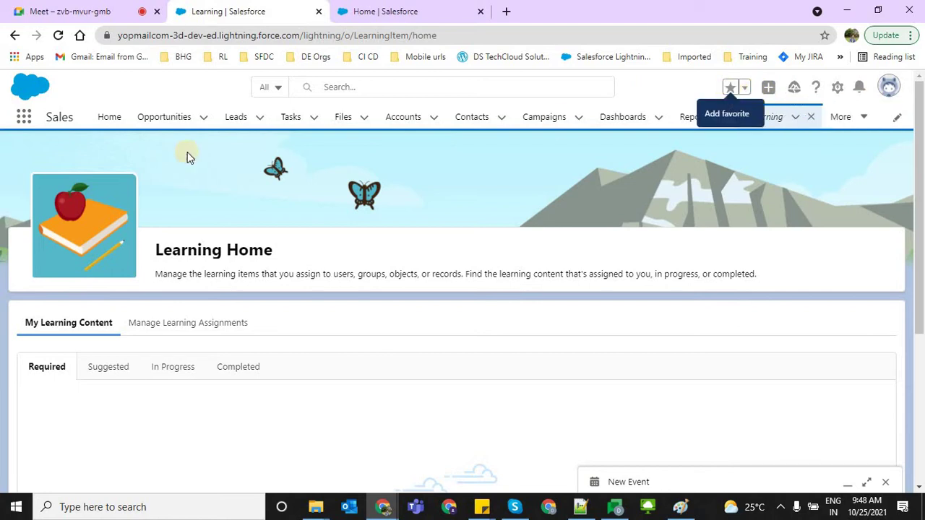
- Switch to the Setup Home tab and show the App Launcher's full list of apps and items
{"action": "left_click", "coordinate": [444, 9]}
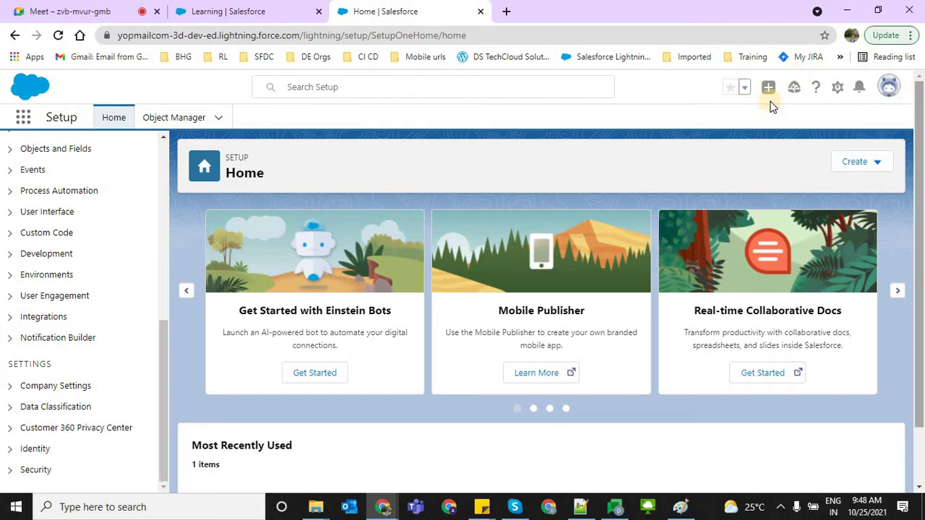
{"action": "left_click", "coordinate": [26, 118]}
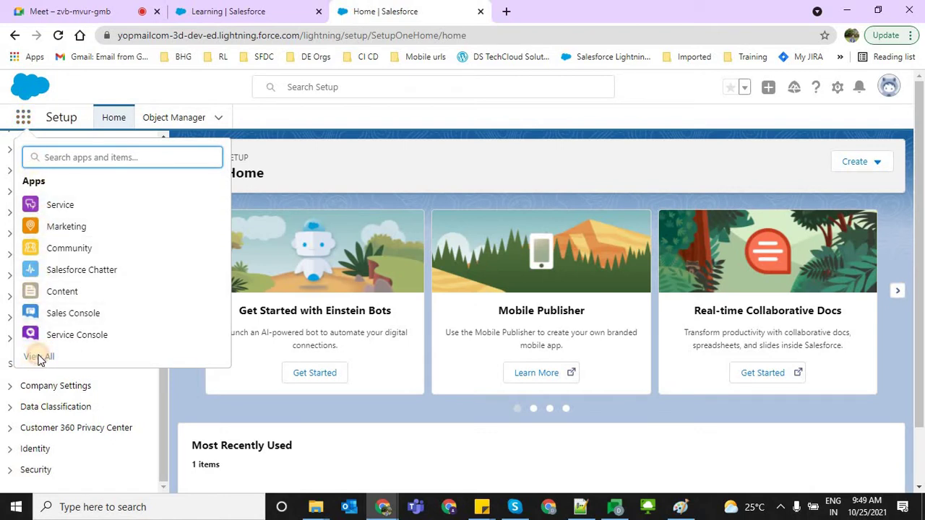
{"action": "left_click", "coordinate": [39, 357]}
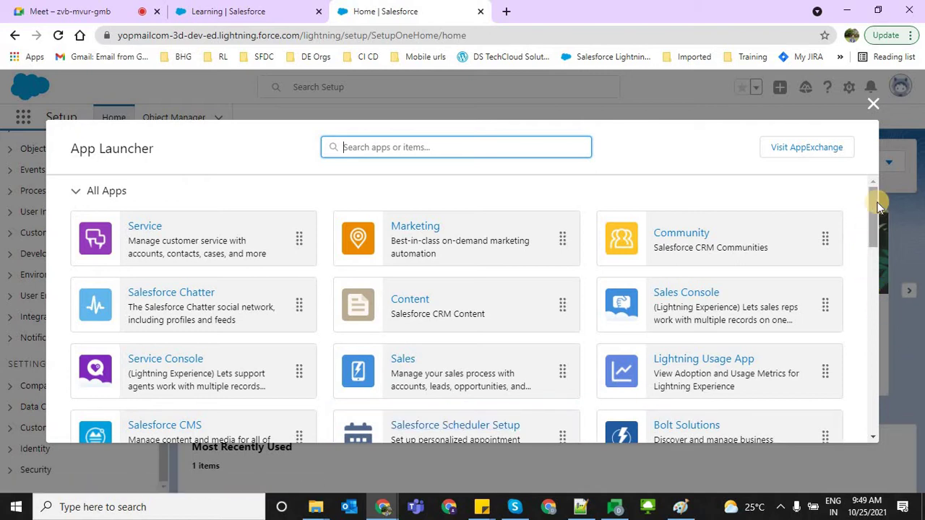
- Browse and highlight the All Items list, then launch the Sales app
{"action": "scroll", "coordinate": [348, 315], "scroll_direction": "down", "scroll_amount": 2}
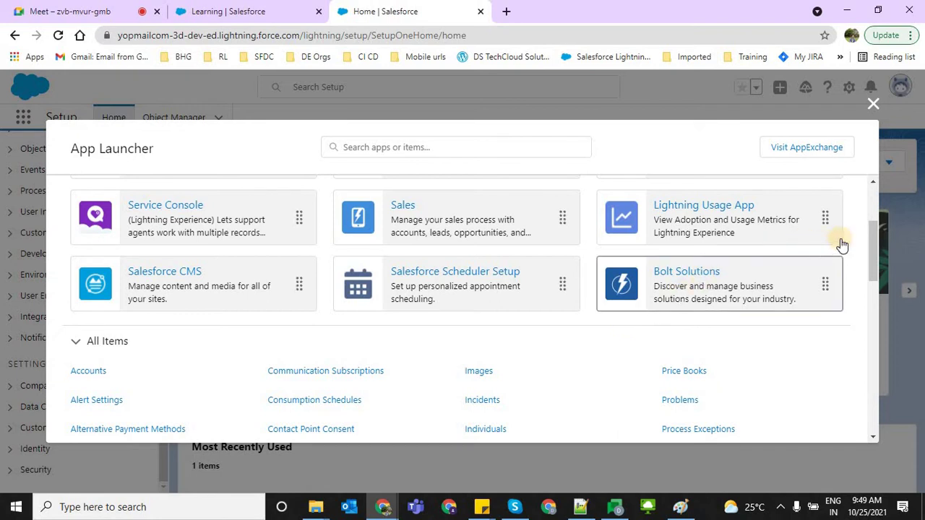
{"action": "left_click_drag", "start_coordinate": [878, 206], "coordinate": [869, 184]}
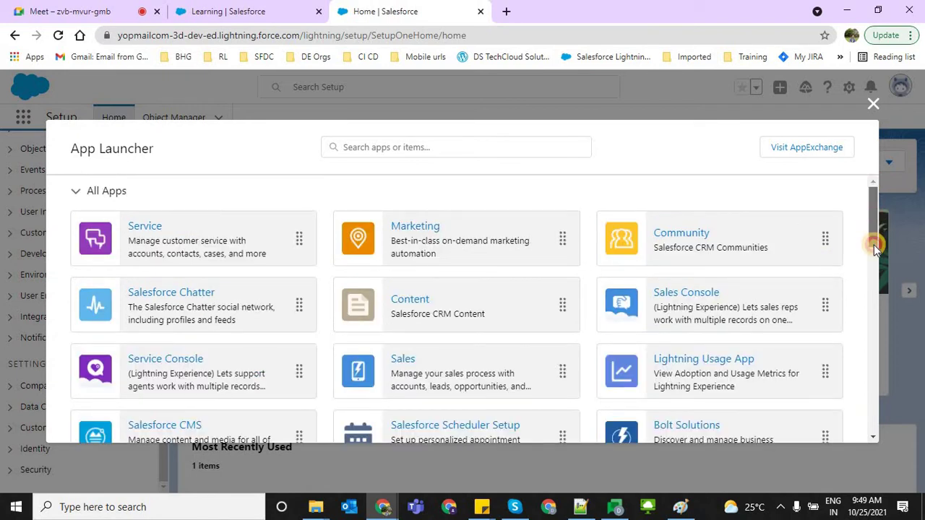
{"action": "left_click", "coordinate": [875, 248]}
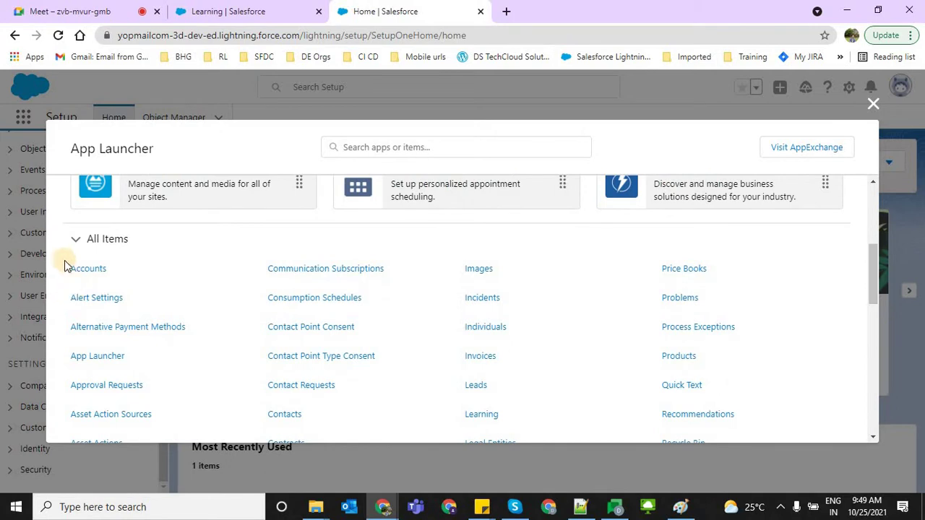
{"action": "left_click_drag", "start_coordinate": [62, 262], "coordinate": [842, 412]}
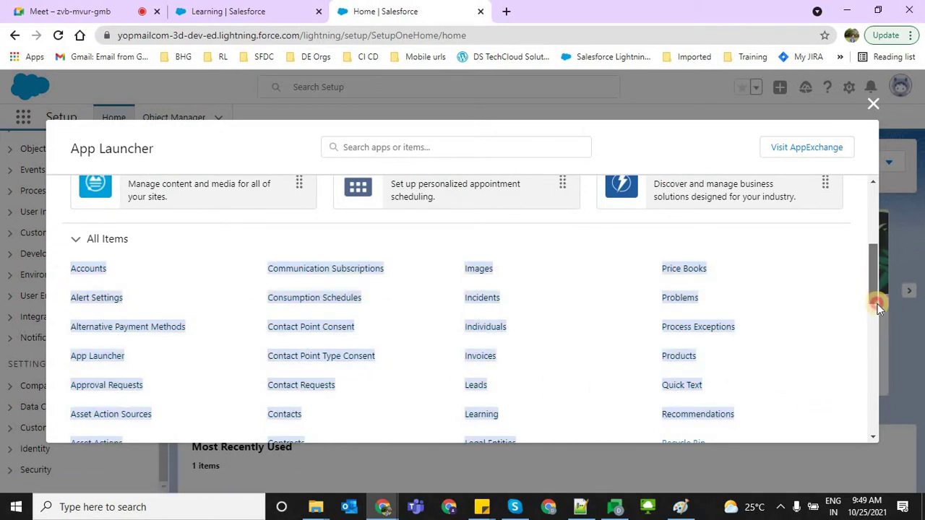
{"action": "left_click_drag", "start_coordinate": [877, 304], "coordinate": [874, 413]}
{"action": "left_click", "coordinate": [752, 426]}
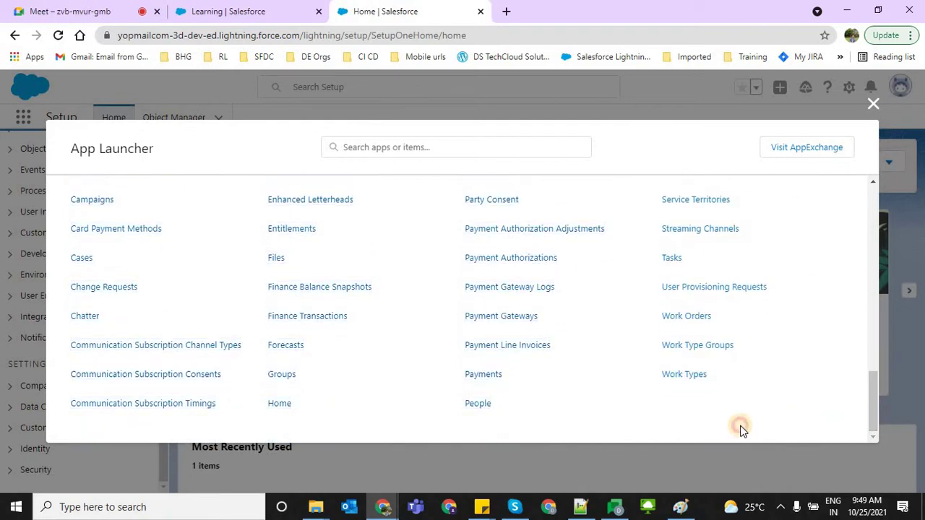
{"action": "left_click_drag", "start_coordinate": [559, 331], "coordinate": [860, 215]}
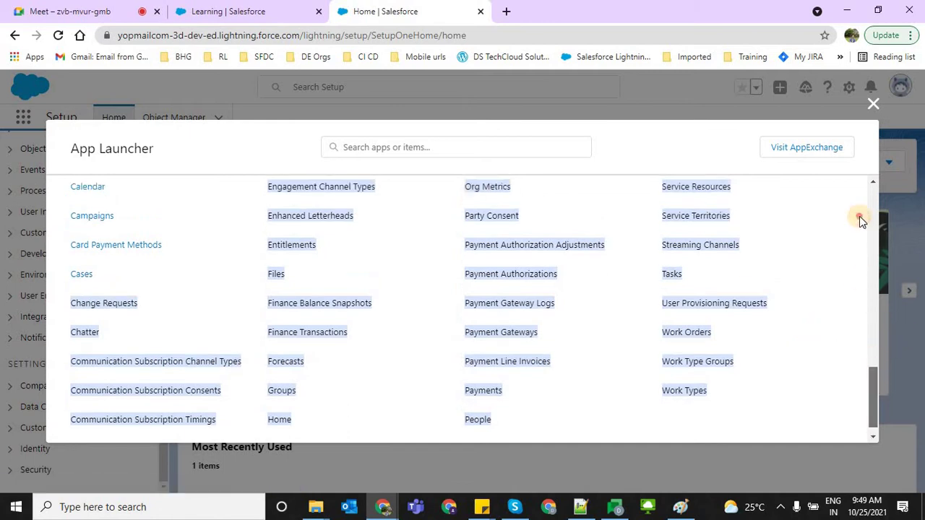
{"action": "scroll", "coordinate": [402, 345], "scroll_direction": "up", "scroll_amount": 1}
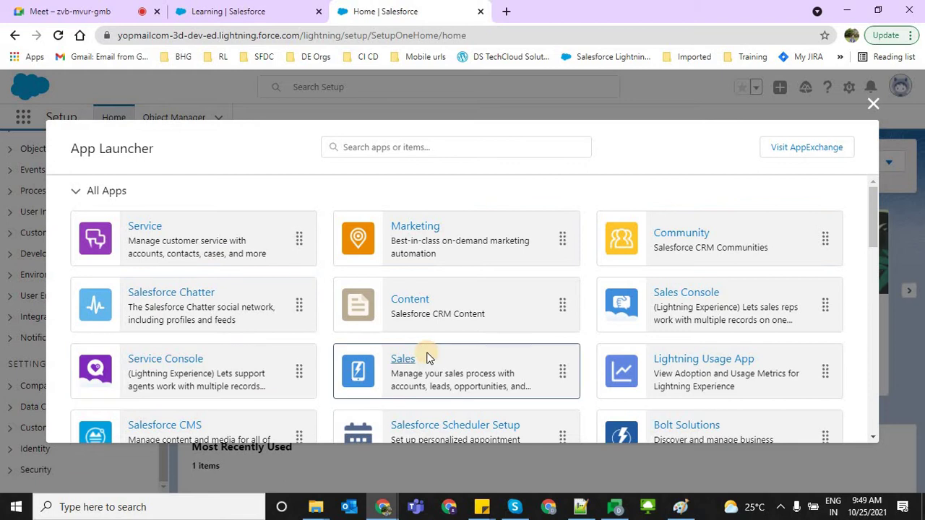
{"action": "left_click", "coordinate": [403, 358]}
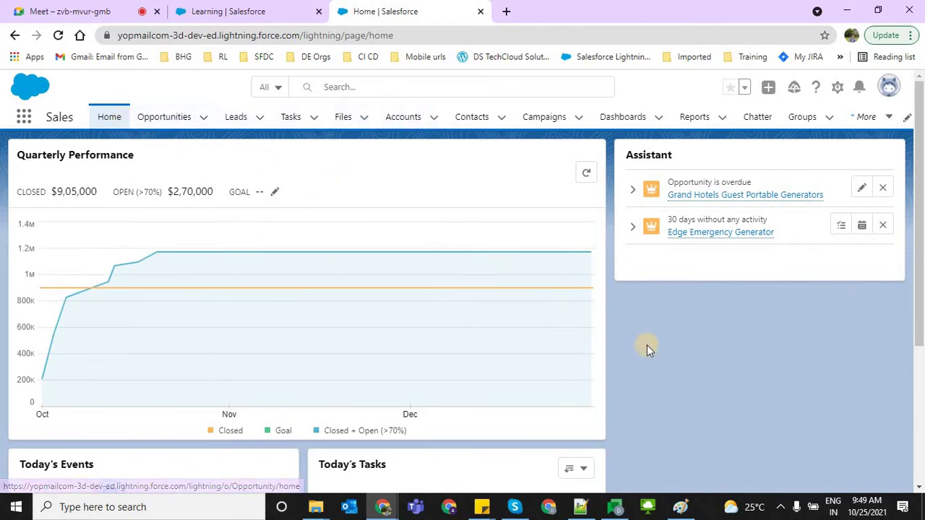
- Reopen and close the App Launcher's full list, then go to Opportunities and its list view menu
{"action": "left_click", "coordinate": [678, 360]}
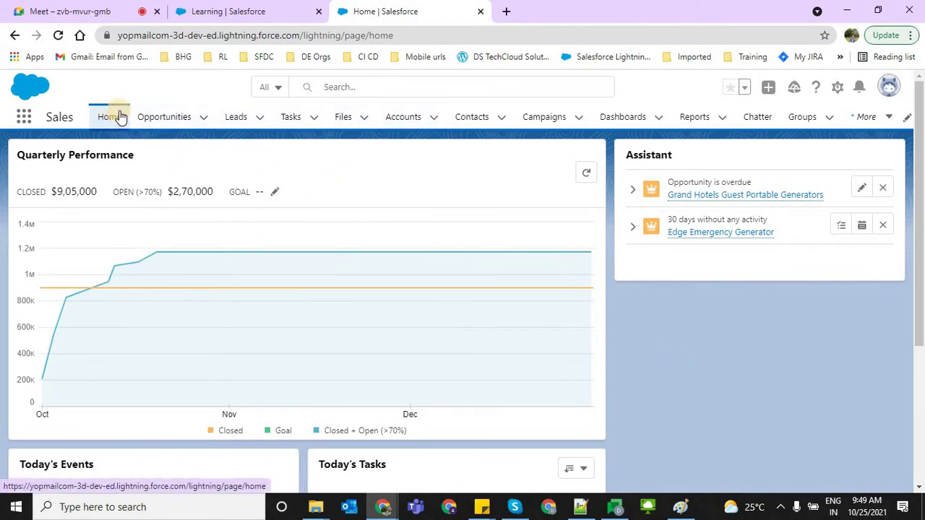
{"action": "mouse_move", "coordinate": [125, 257]}
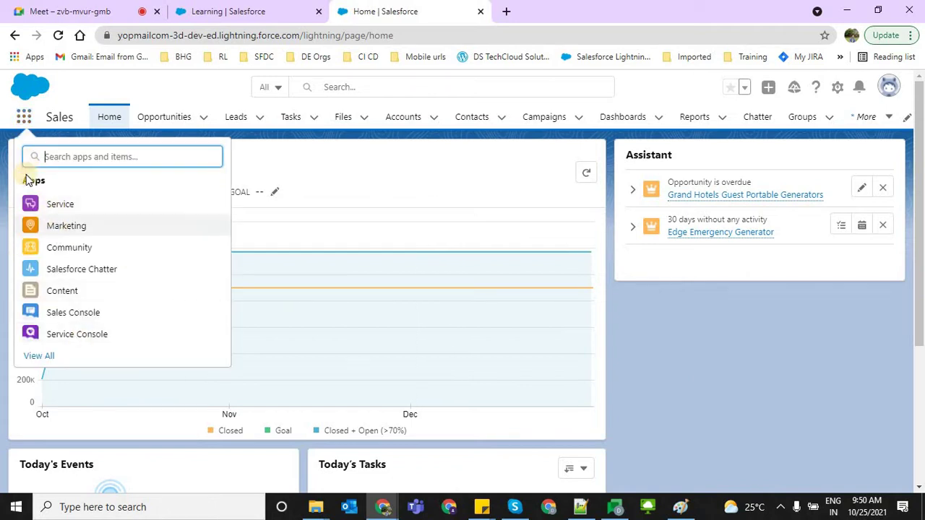
{"action": "left_click", "coordinate": [38, 356]}
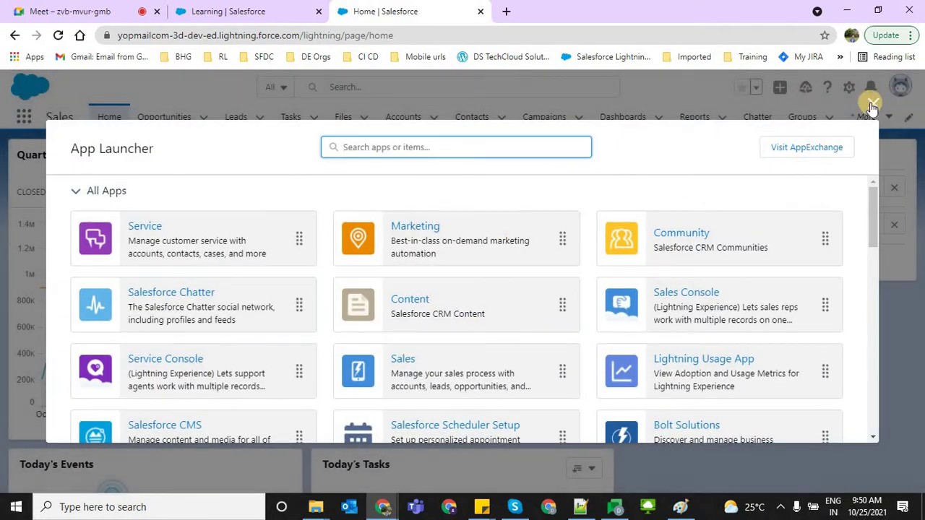
{"action": "left_click", "coordinate": [867, 106]}
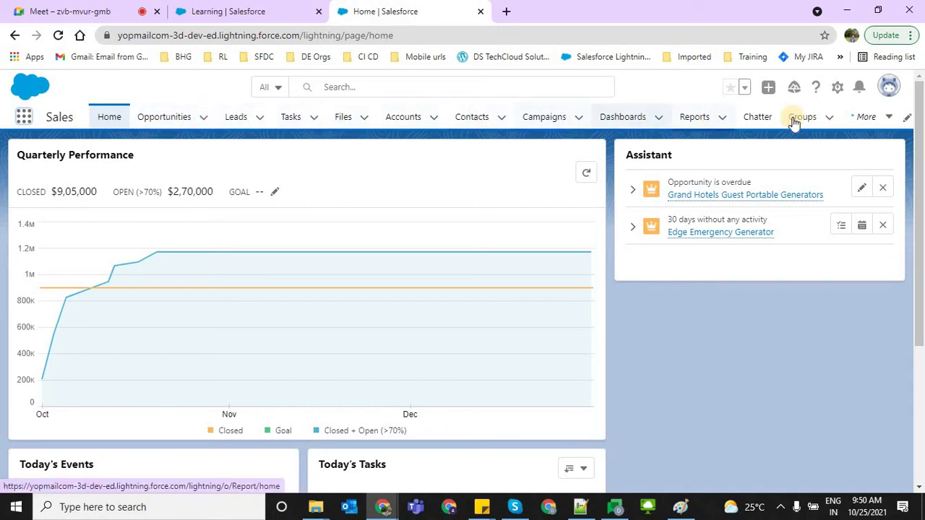
{"action": "left_click", "coordinate": [171, 120]}
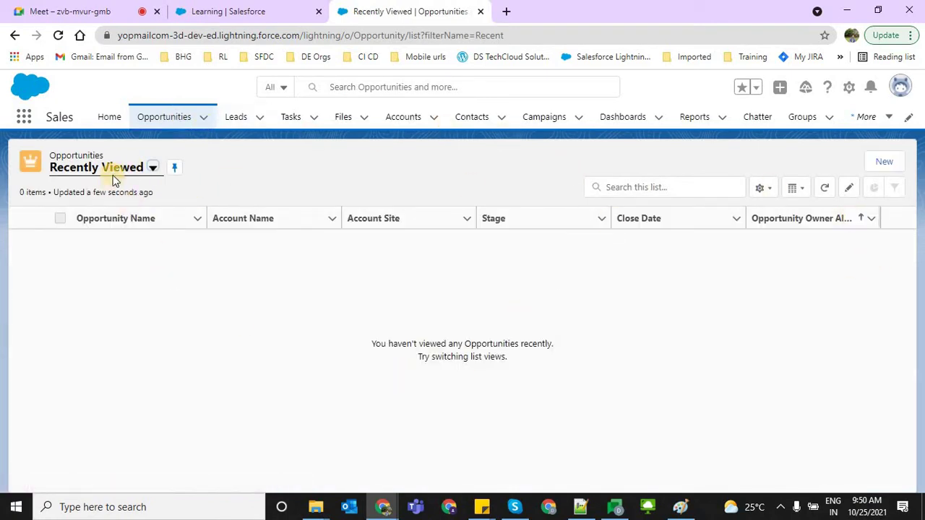
{"action": "left_click", "coordinate": [152, 167]}
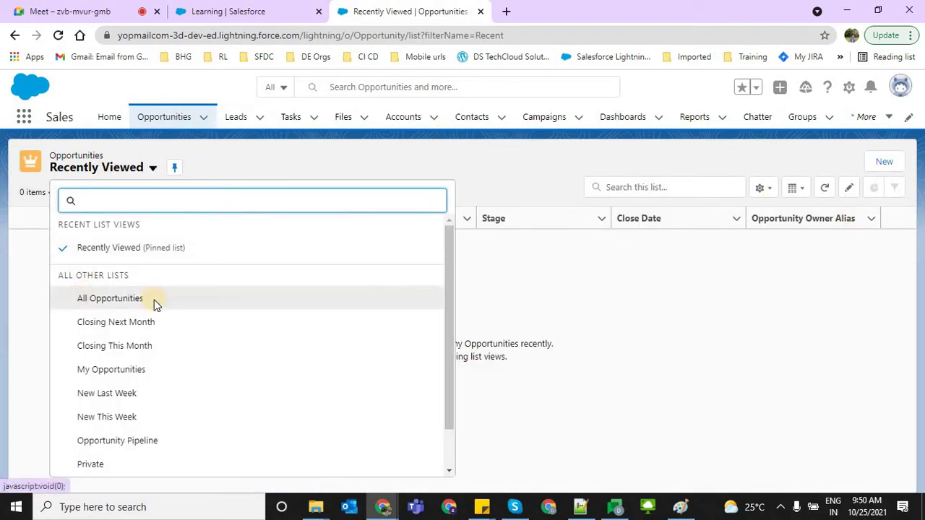
- Switch Opportunities to the All Opportunities view (31 items) and scroll through it
{"action": "left_click", "coordinate": [155, 297]}
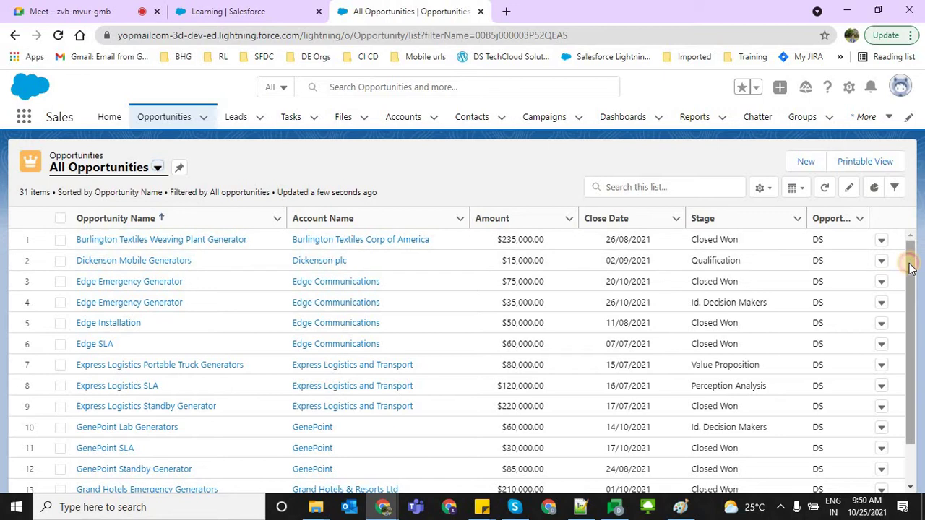
{"action": "scroll", "coordinate": [909, 271], "scroll_direction": "down", "scroll_amount": 5}
{"action": "scroll", "coordinate": [911, 252], "scroll_direction": "up", "scroll_amount": 5}
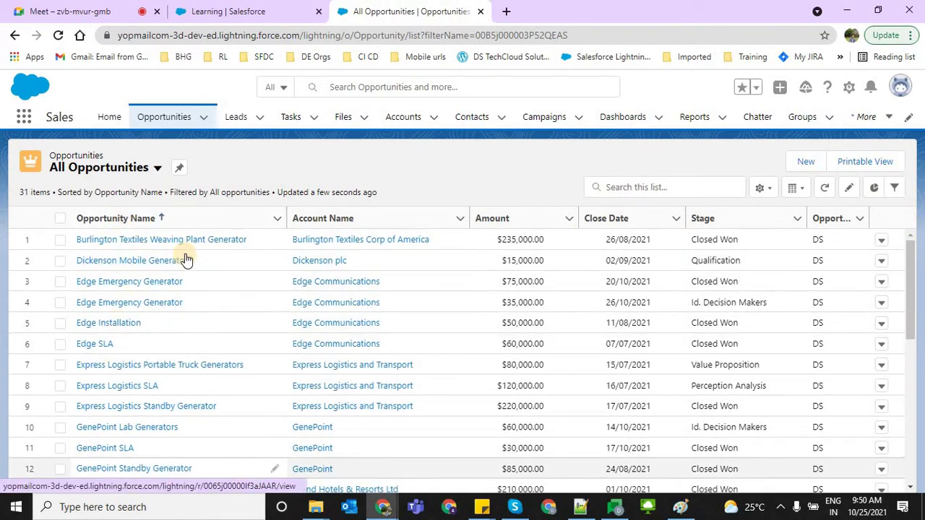
{"action": "left_click", "coordinate": [473, 118]}
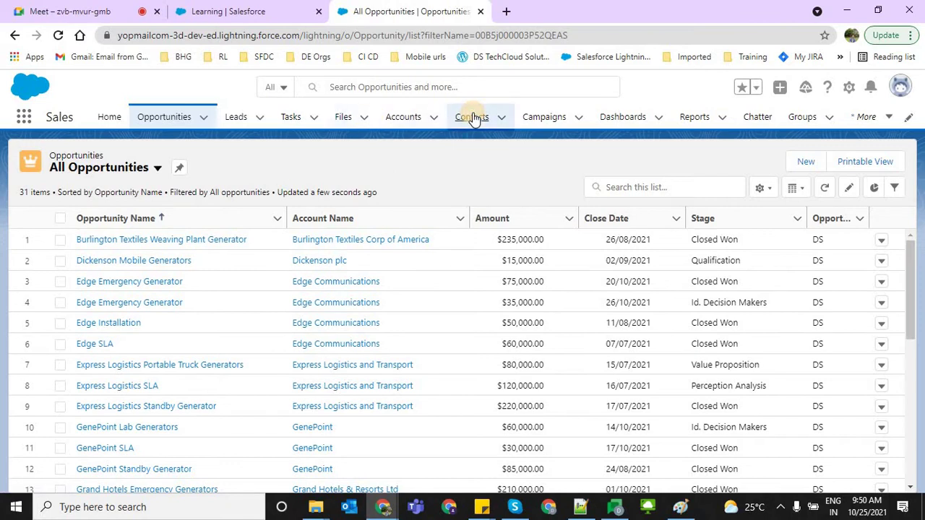
- Switch Contacts to All Contacts, sort by Phone, and open the first contact's record
{"action": "left_click", "coordinate": [148, 167]}
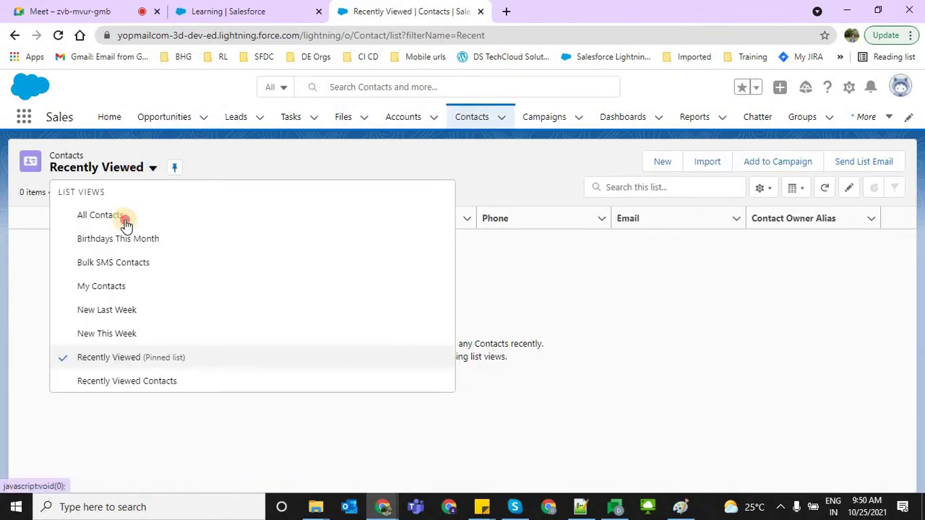
{"action": "left_click", "coordinate": [124, 214]}
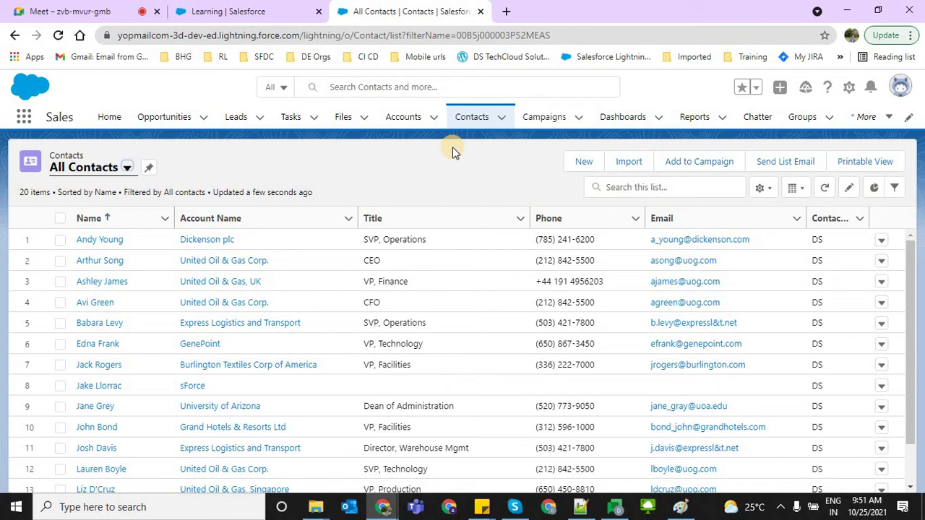
{"action": "left_click", "coordinate": [547, 218]}
{"action": "left_click", "coordinate": [109, 242]}
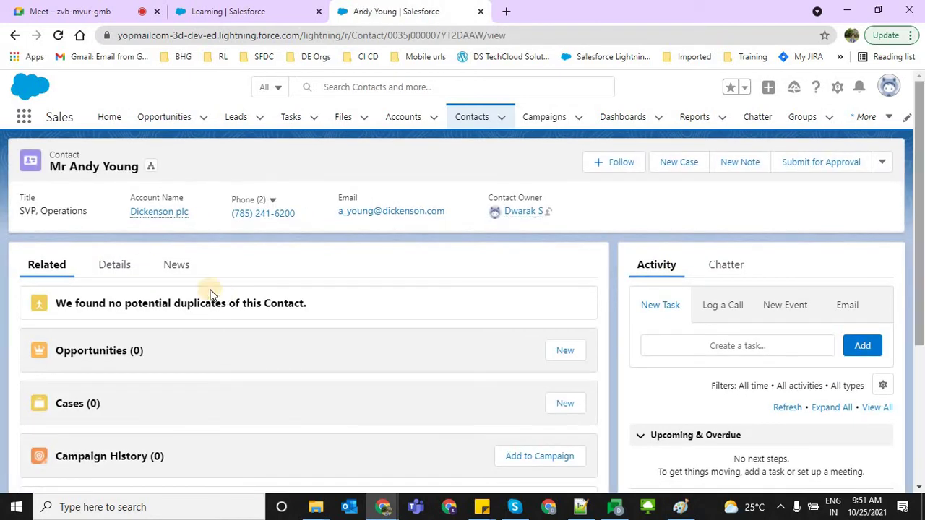
{"action": "left_click", "coordinate": [130, 263]}
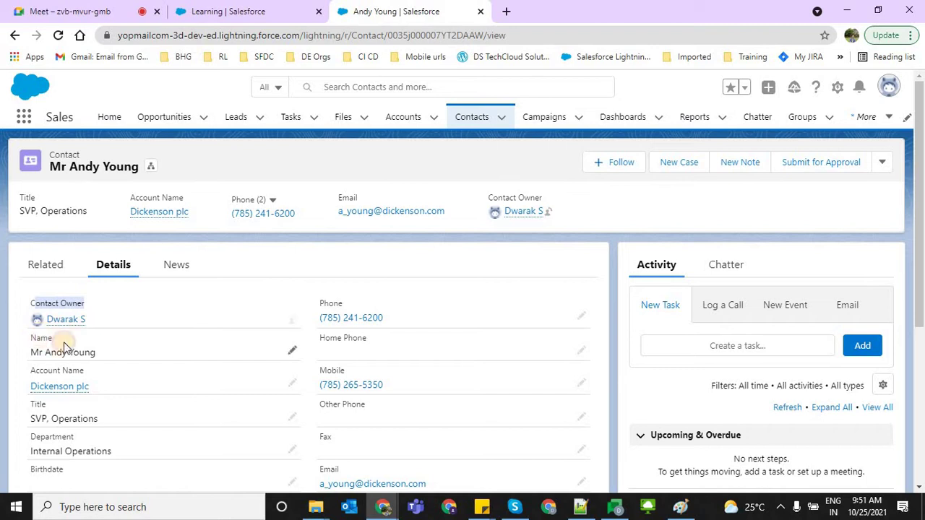
{"action": "left_click_drag", "start_coordinate": [63, 341], "coordinate": [109, 425]}
{"action": "left_click_drag", "start_coordinate": [363, 400], "coordinate": [916, 279]}
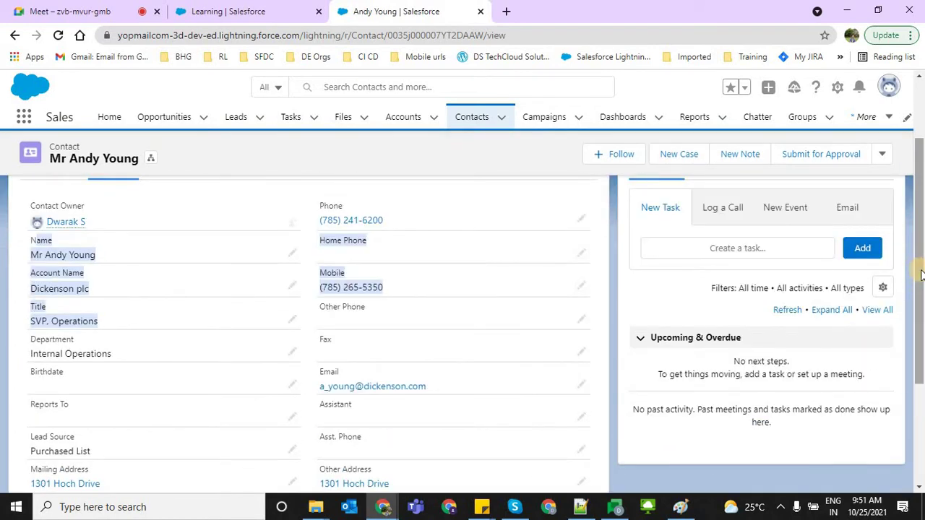
{"action": "left_click_drag", "start_coordinate": [923, 207], "coordinate": [273, 87]}
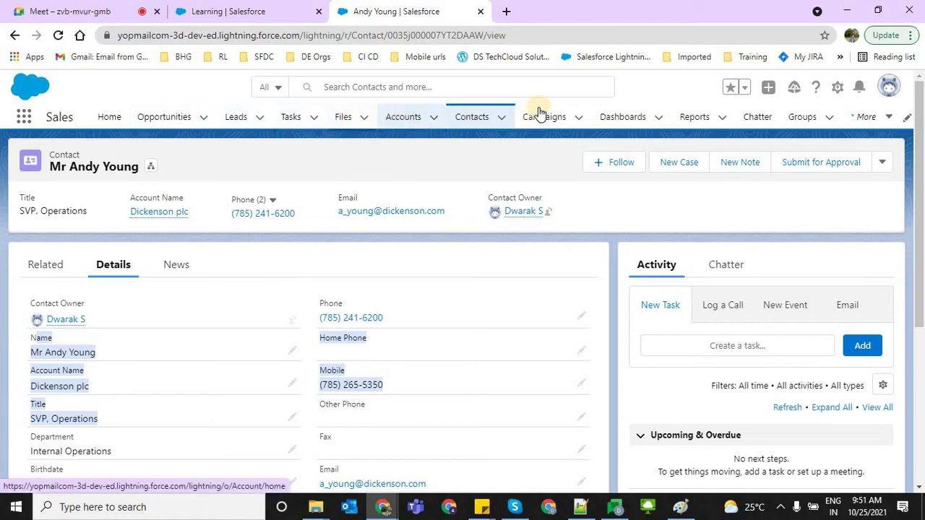
- Visit Reports, then Dashboards, cycling Recently Viewed, Created by Me, Private and All Dashboards
{"action": "left_click", "coordinate": [679, 120]}
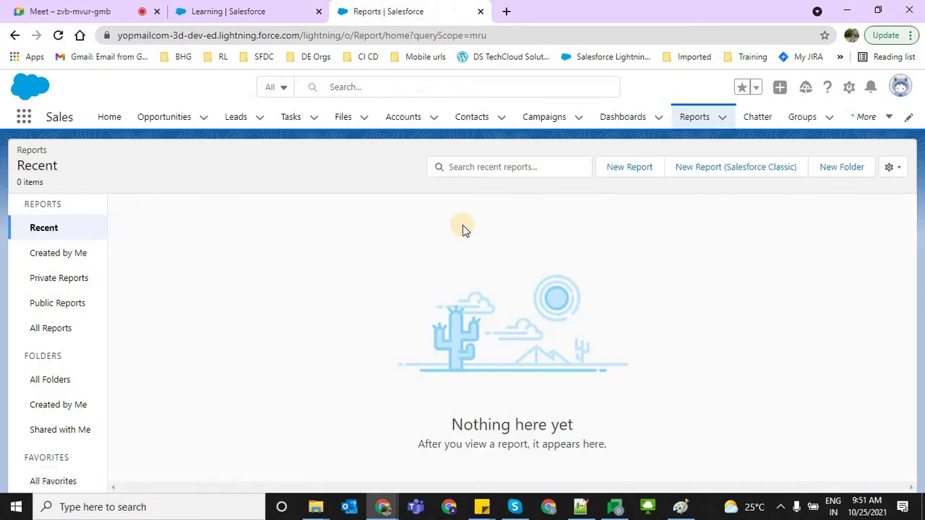
{"action": "left_click", "coordinate": [623, 119]}
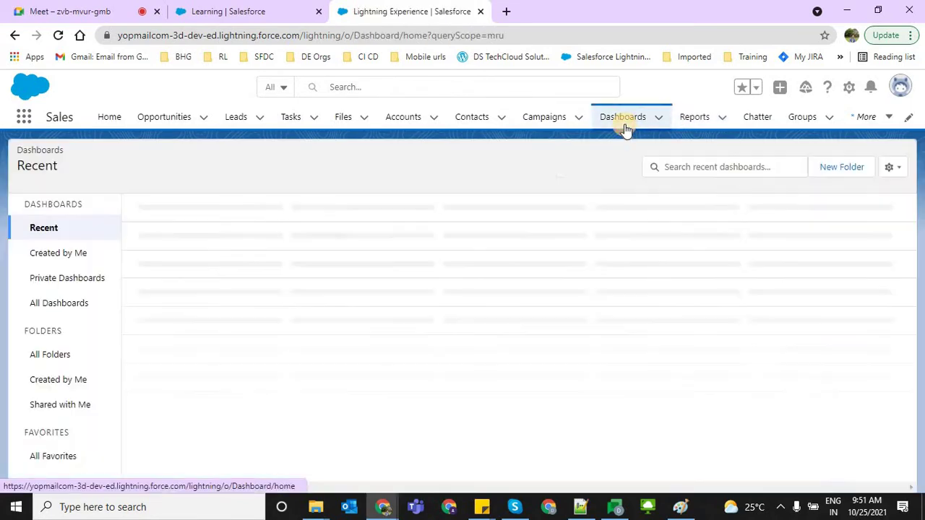
{"action": "left_click", "coordinate": [64, 228]}
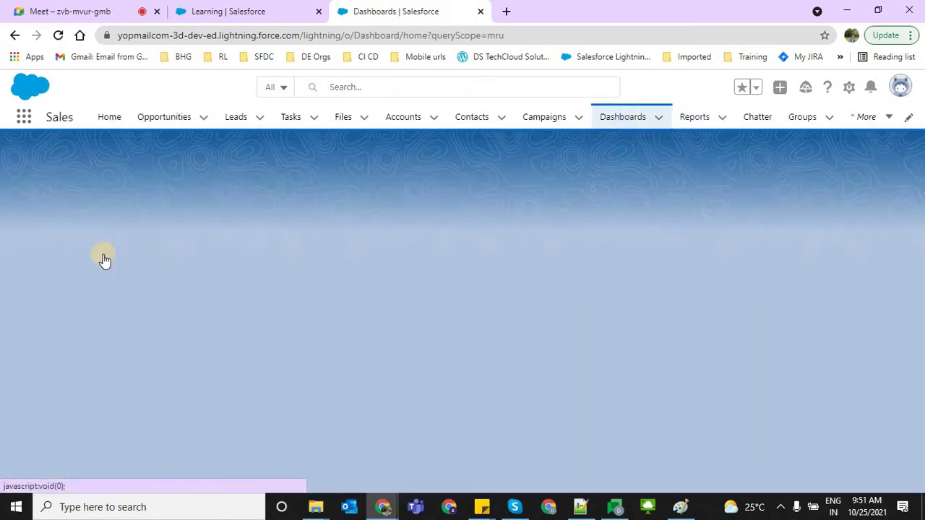
{"action": "left_click", "coordinate": [79, 255]}
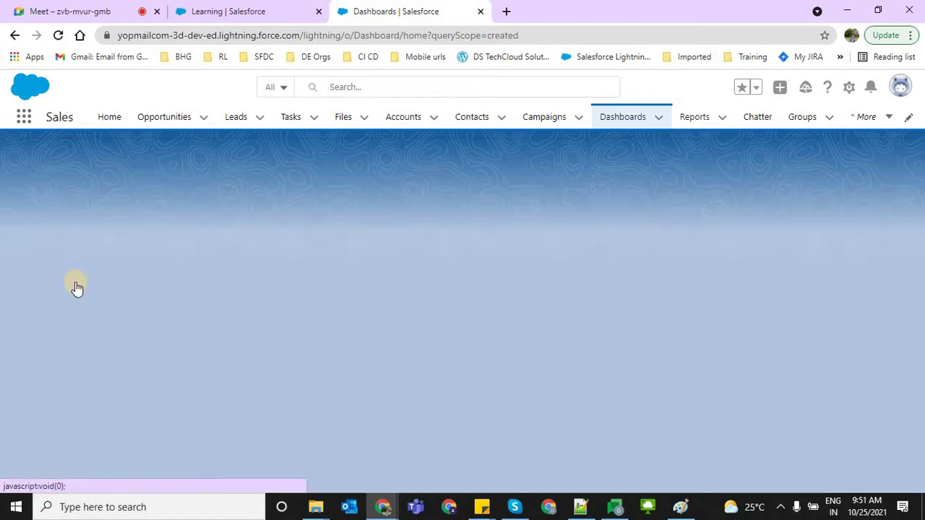
{"action": "left_click", "coordinate": [73, 281]}
{"action": "left_click", "coordinate": [65, 303]}
- Return to Reports, check the More menu, then open the Opportunities Recently Viewed list
{"action": "left_click", "coordinate": [692, 119]}
{"action": "left_click", "coordinate": [890, 117]}
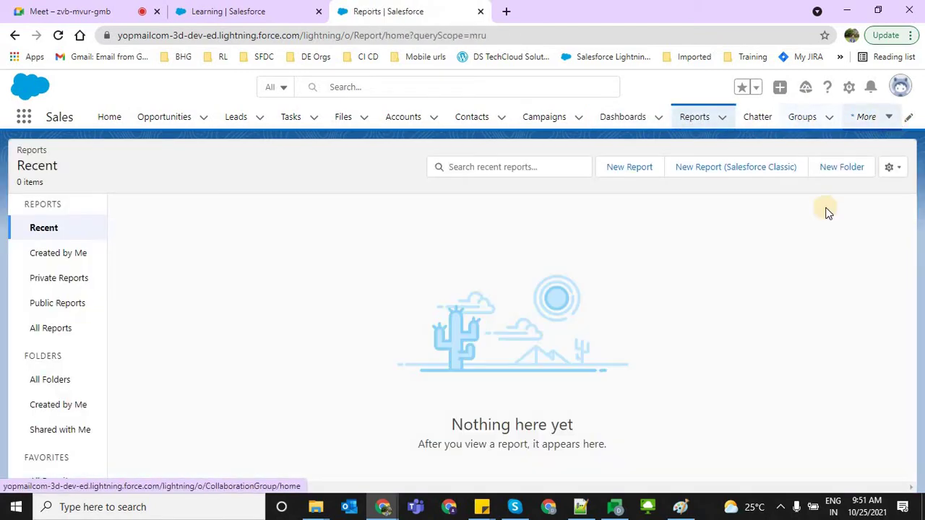
{"action": "left_click", "coordinate": [749, 266]}
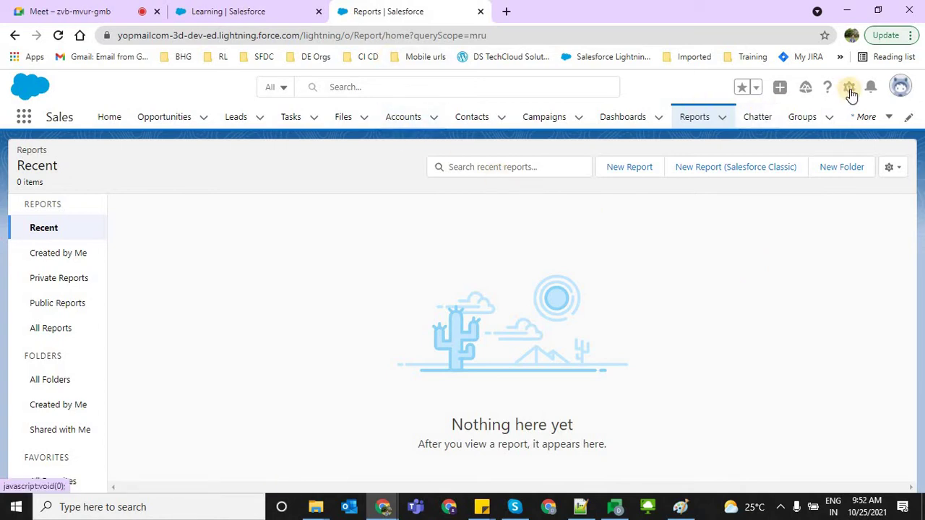
{"action": "left_click", "coordinate": [172, 128]}
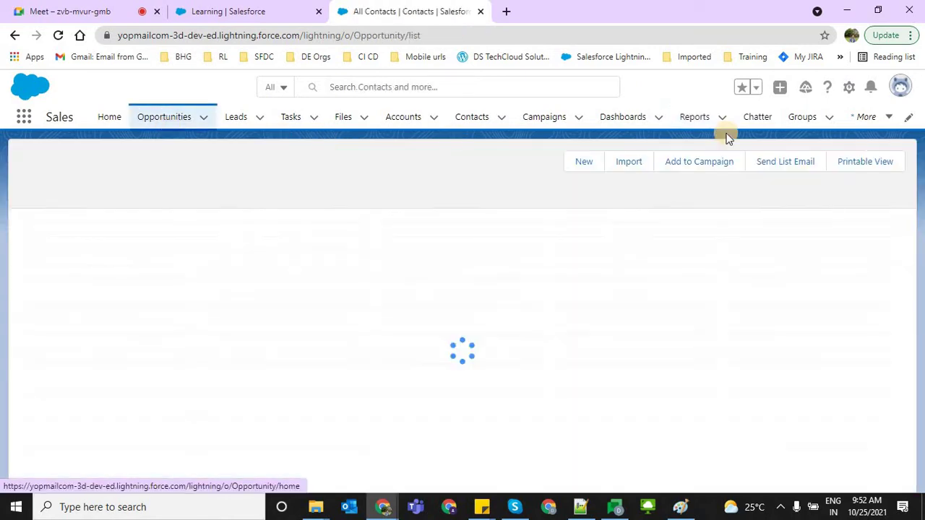
- Launch Setup from the gear menu in a new tab and go to Object Manager's standard objects list
{"action": "left_click", "coordinate": [849, 88]}
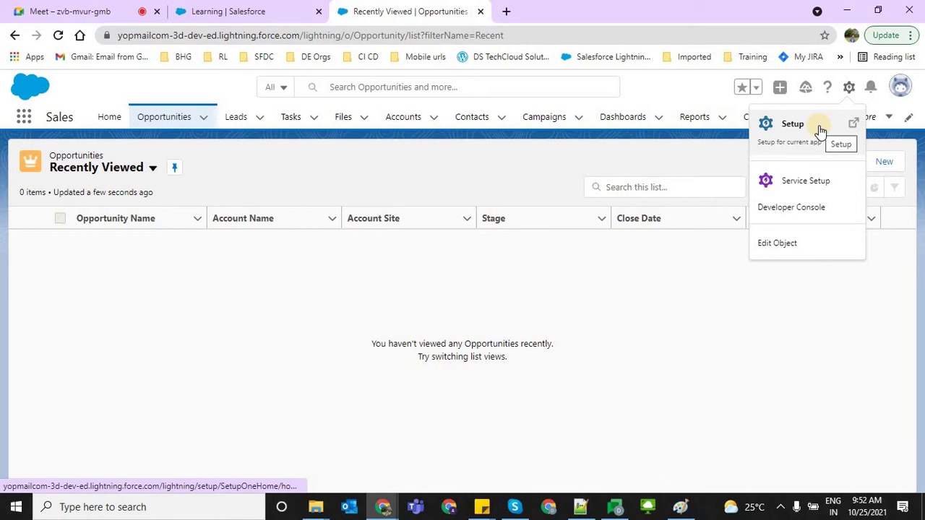
{"action": "left_click", "coordinate": [819, 125]}
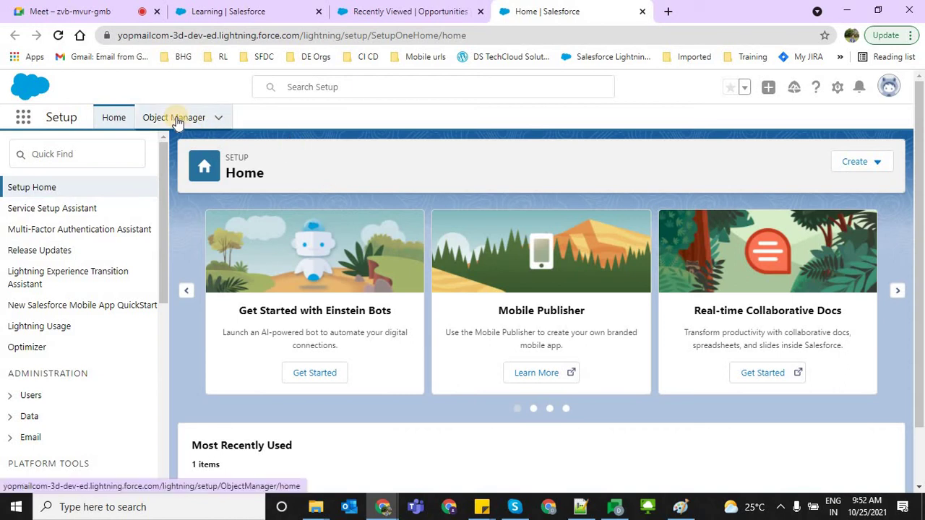
{"action": "left_click", "coordinate": [175, 118]}
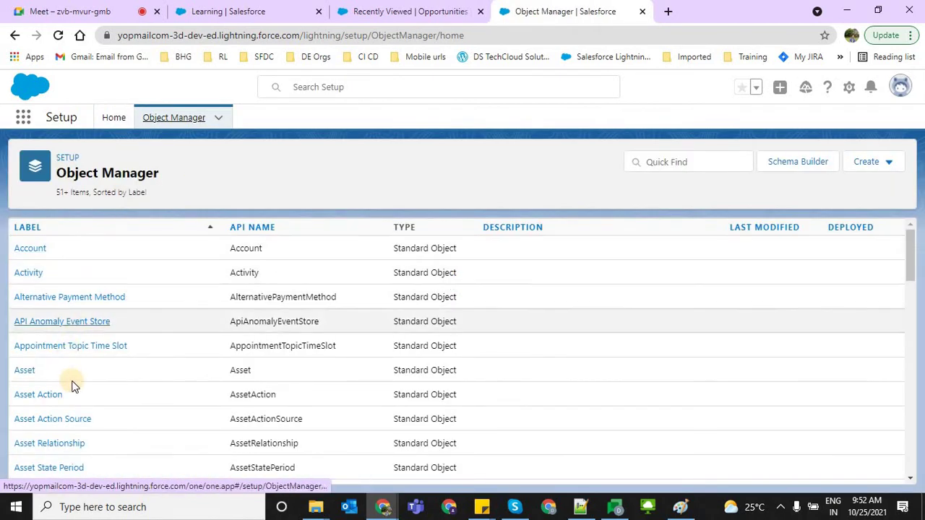
{"action": "left_click", "coordinate": [680, 507]}
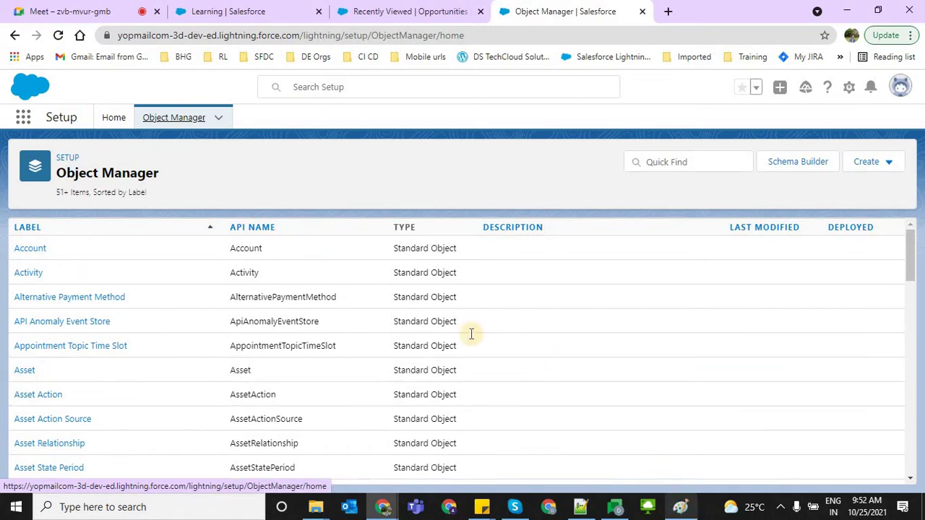
- Start a new blank image without saving the old one, and draw a large rectangular frame
{"action": "key", "text": "ctrl+n"}
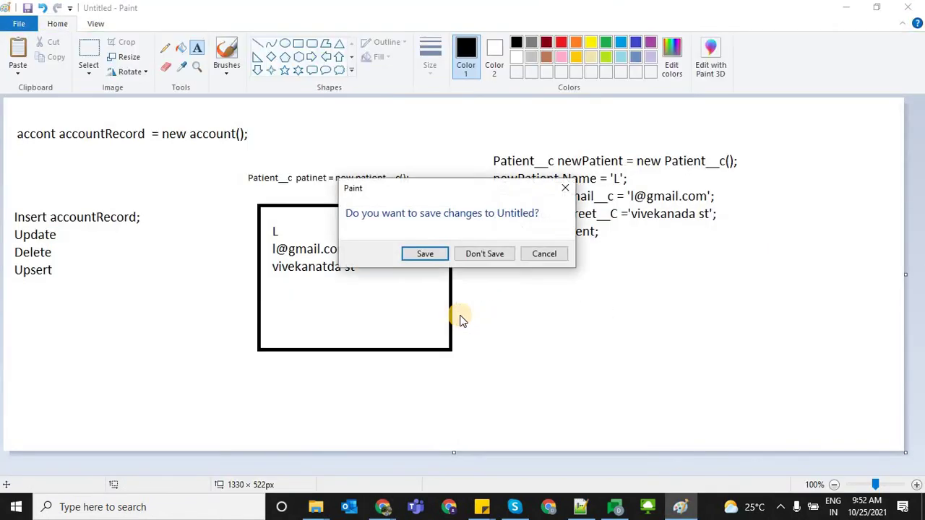
{"action": "key", "text": "Tab"}
{"action": "key", "text": "Return"}
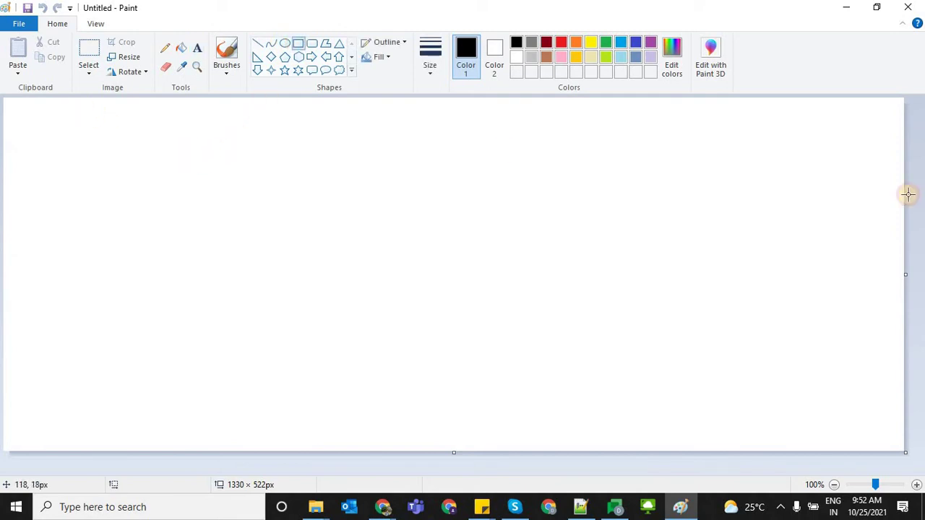
{"action": "left_click_drag", "start_coordinate": [908, 193], "coordinate": [835, 409]}
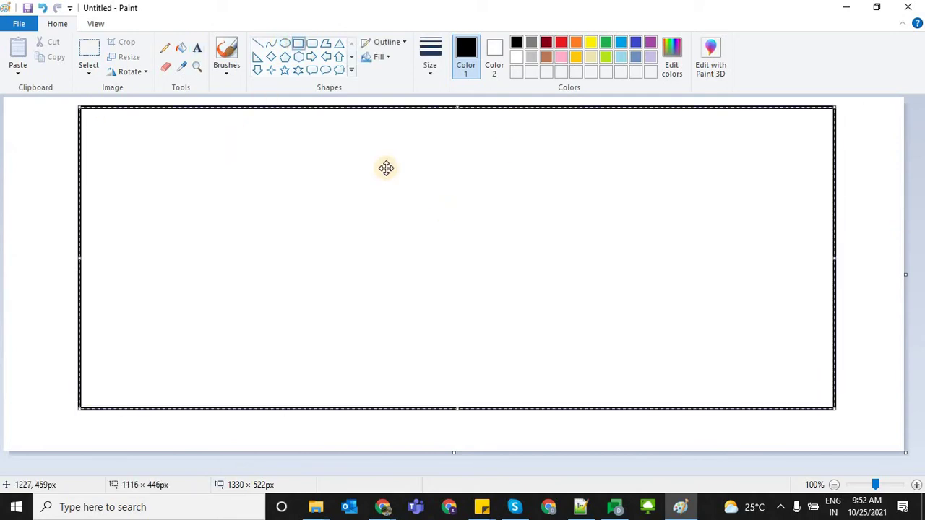
- Draw six rounded rectangles of varying sizes inside the frame
{"action": "left_click", "coordinate": [312, 43]}
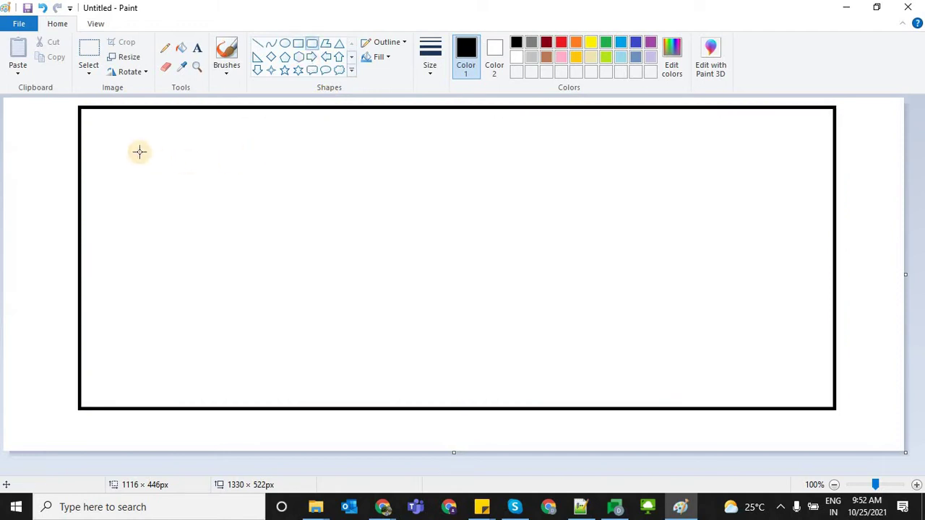
{"action": "left_click_drag", "start_coordinate": [140, 151], "coordinate": [215, 246]}
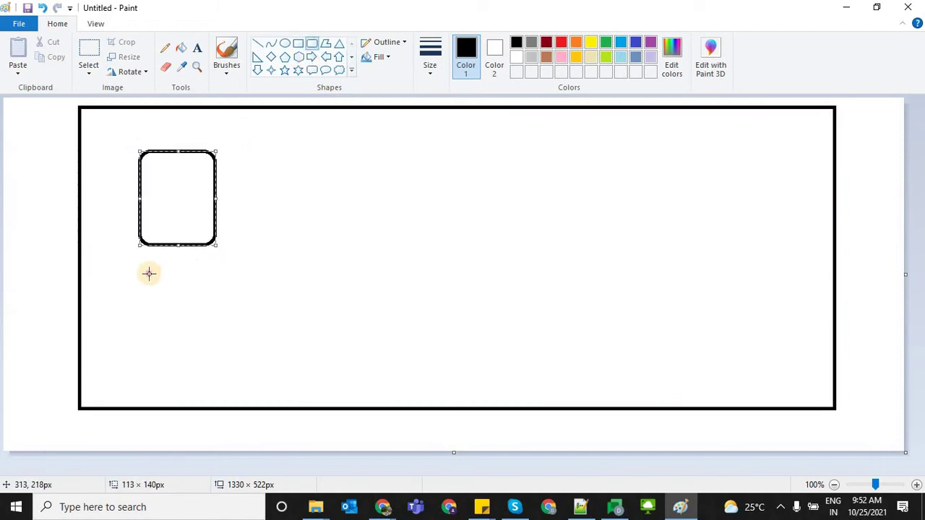
{"action": "left_click_drag", "start_coordinate": [149, 271], "coordinate": [150, 275]}
{"action": "left_click_drag", "start_coordinate": [220, 336], "coordinate": [227, 362]}
{"action": "mouse_move", "coordinate": [279, 322]}
{"action": "left_mouse_down"}
{"action": "mouse_move", "coordinate": [458, 352]}
{"action": "mouse_move", "coordinate": [437, 344]}
{"action": "mouse_move", "coordinate": [391, 238]}
{"action": "left_mouse_up"}
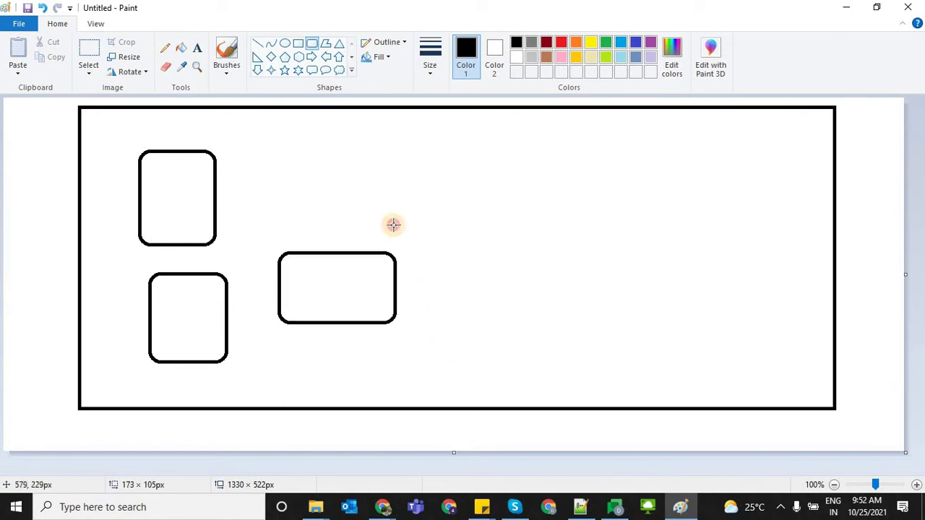
{"action": "left_click", "coordinate": [371, 128]}
{"action": "left_click_drag", "start_coordinate": [496, 222], "coordinate": [493, 209]}
{"action": "left_click_drag", "start_coordinate": [537, 234], "coordinate": [597, 365]}
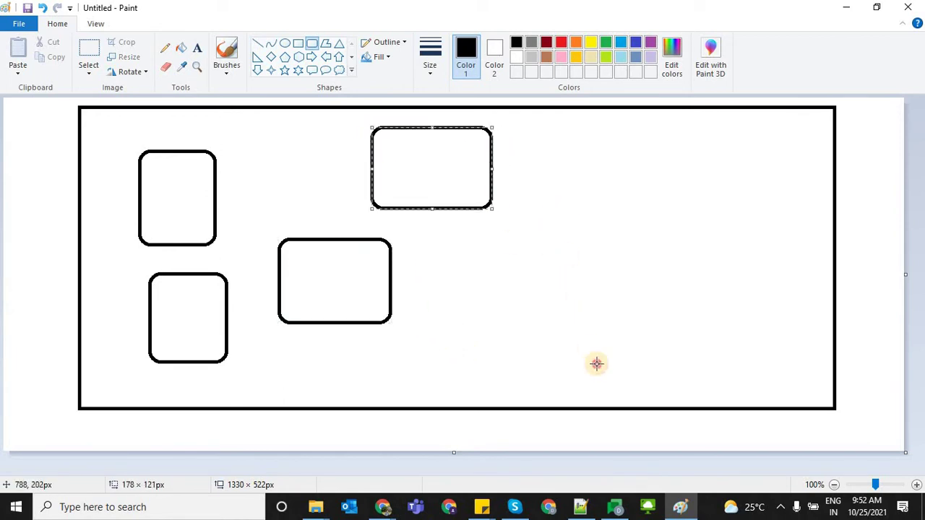
{"action": "left_click_drag", "start_coordinate": [594, 123], "coordinate": [696, 206]}
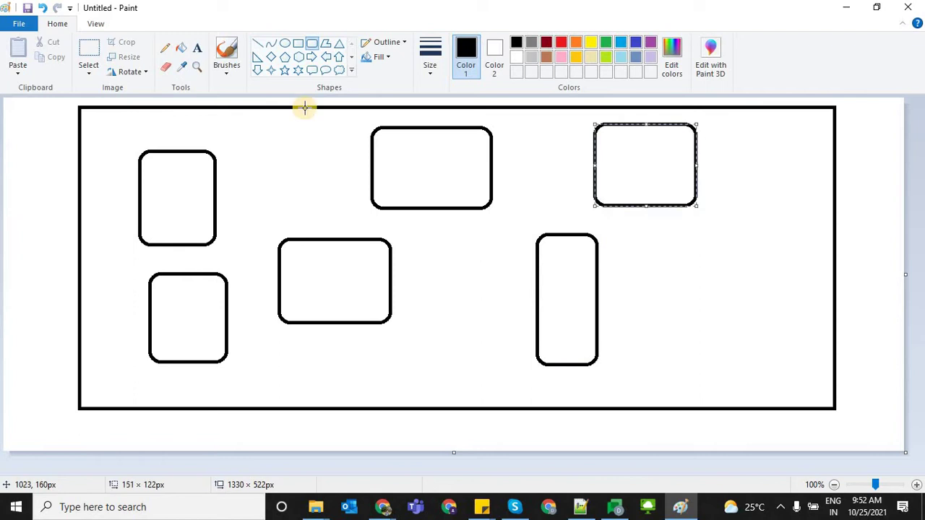
- Add text labels Employee, Timesheet, Payments and Policies in four boxes, leaving two boxes empty
{"action": "left_click", "coordinate": [196, 49]}
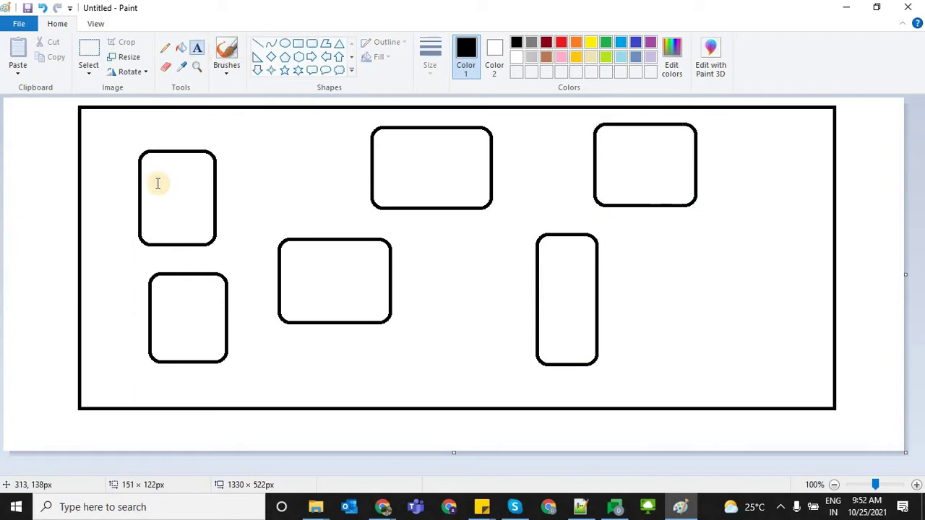
{"action": "left_click_drag", "start_coordinate": [187, 217], "coordinate": [187, 216]}
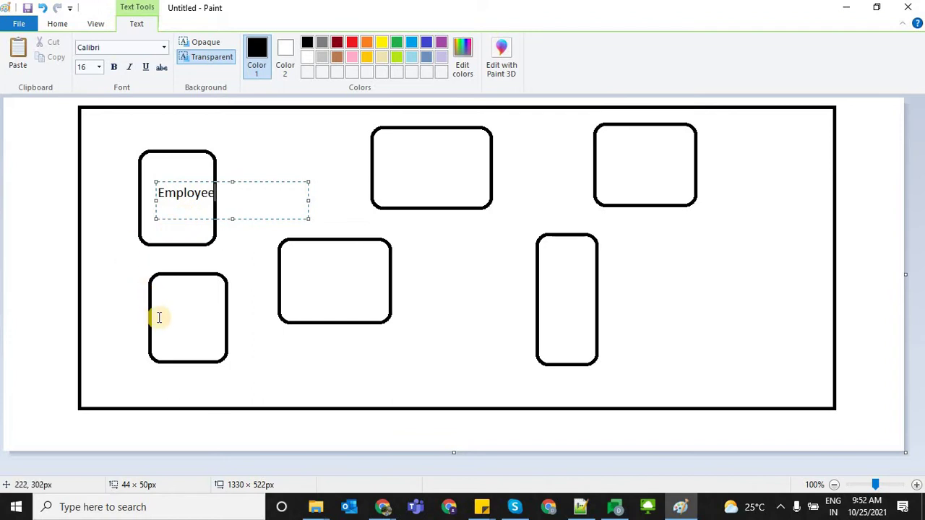
{"action": "left_click_drag", "start_coordinate": [221, 360], "coordinate": [224, 363]}
{"action": "type", "text": "Timesheet"}
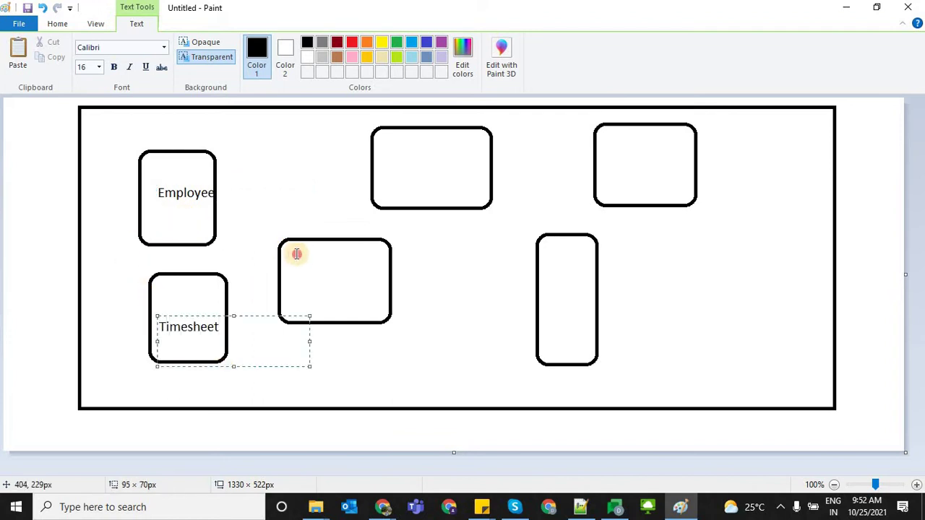
{"action": "left_click_drag", "start_coordinate": [296, 253], "coordinate": [331, 293]}
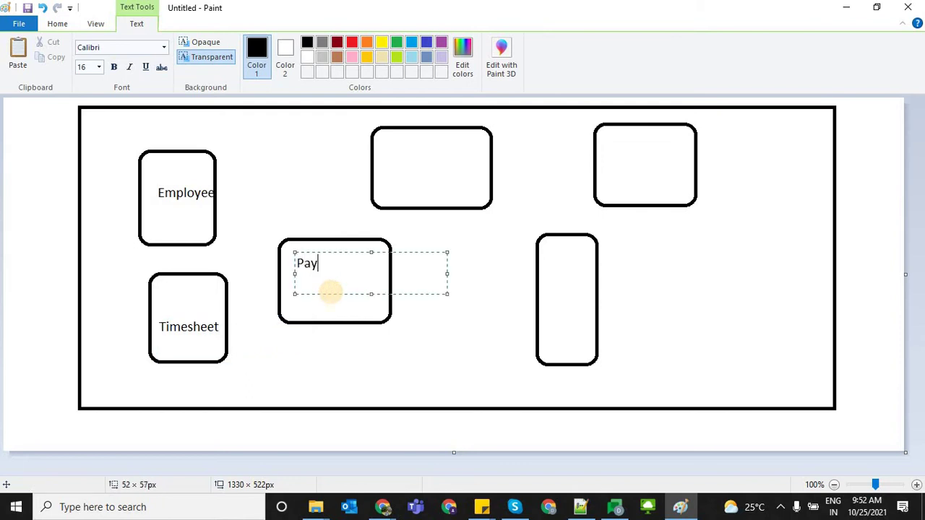
{"action": "type", "text": "Payments"}
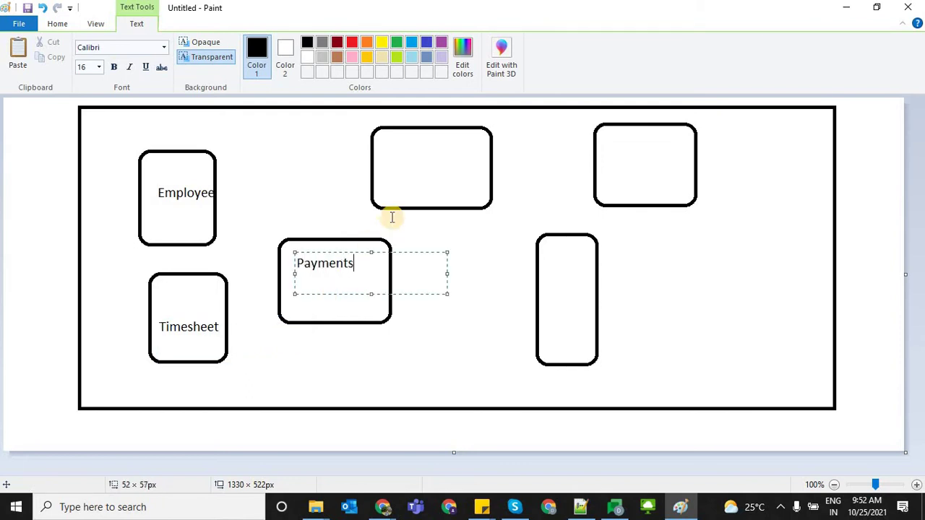
{"action": "left_click_drag", "start_coordinate": [391, 158], "coordinate": [425, 180]}
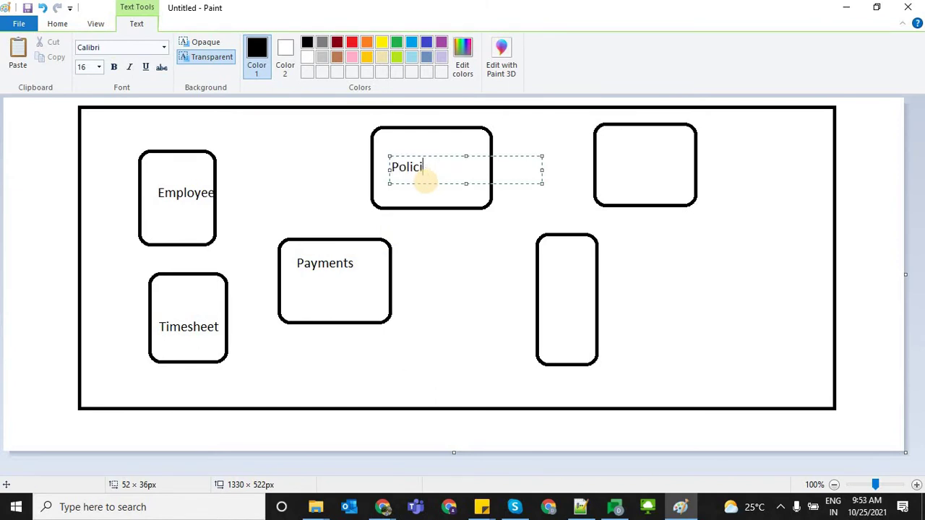
{"action": "left_click", "coordinate": [446, 336]}
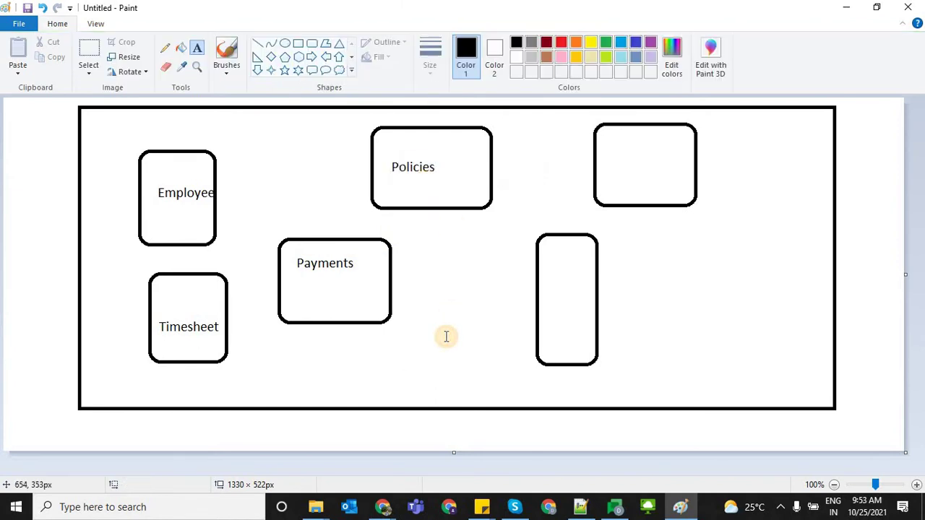
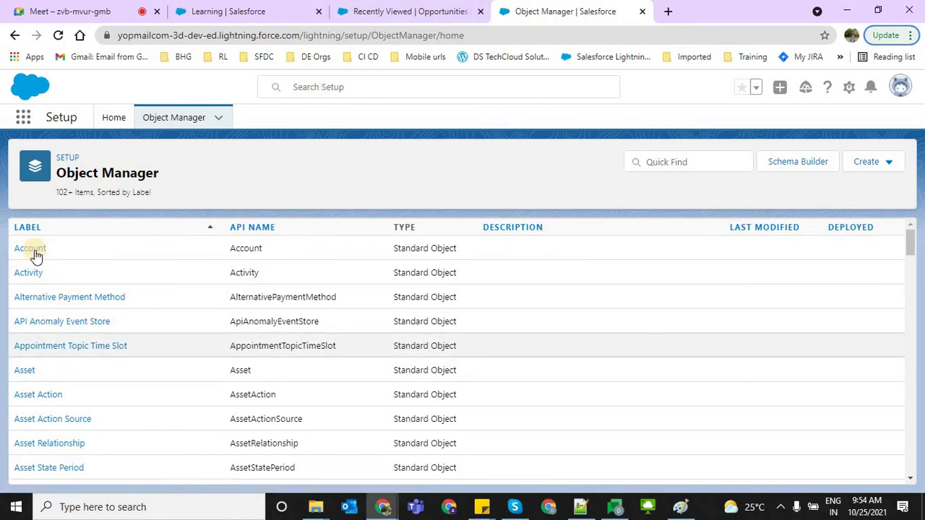
- Browse the recently viewed Opportunities and Accounts lists alongside the Object Manager page
{"action": "left_click", "coordinate": [380, 20]}
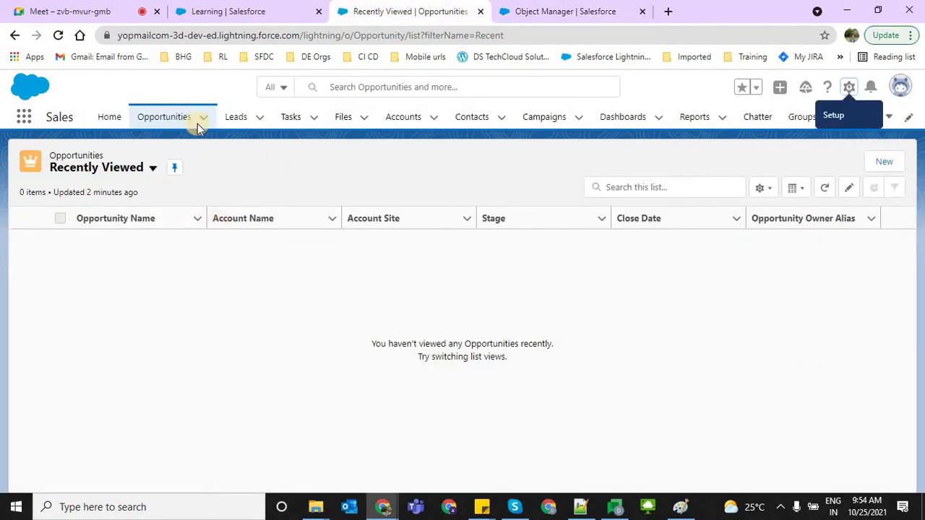
{"action": "left_click", "coordinate": [560, 9]}
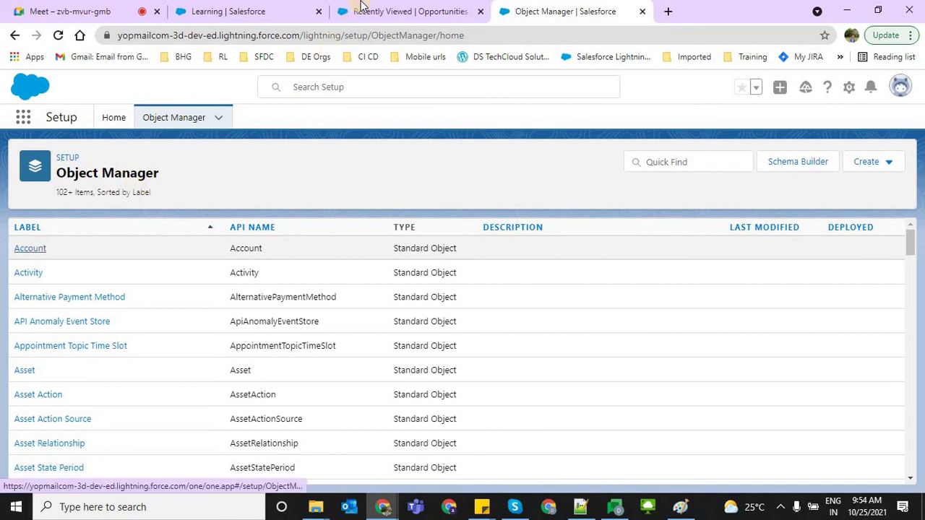
{"action": "key", "text": "ctrl+shift+Tab"}
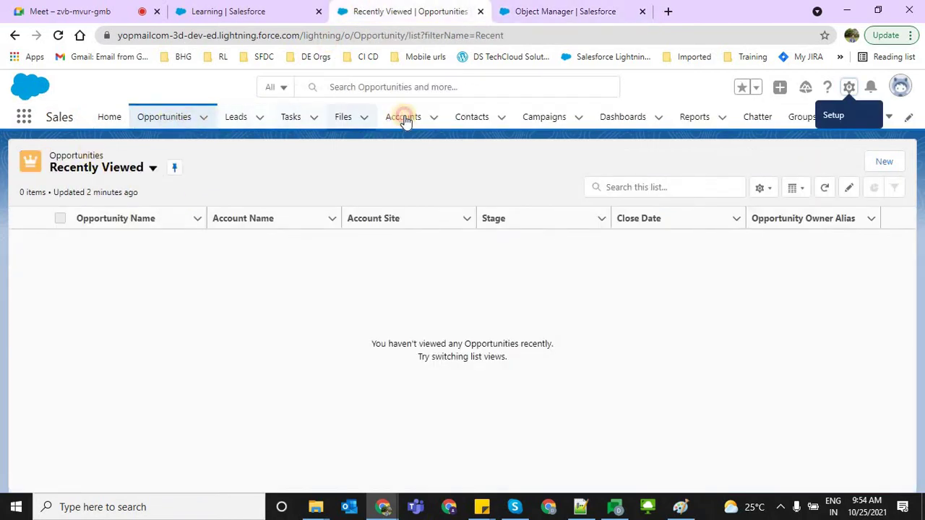
{"action": "left_click", "coordinate": [405, 120]}
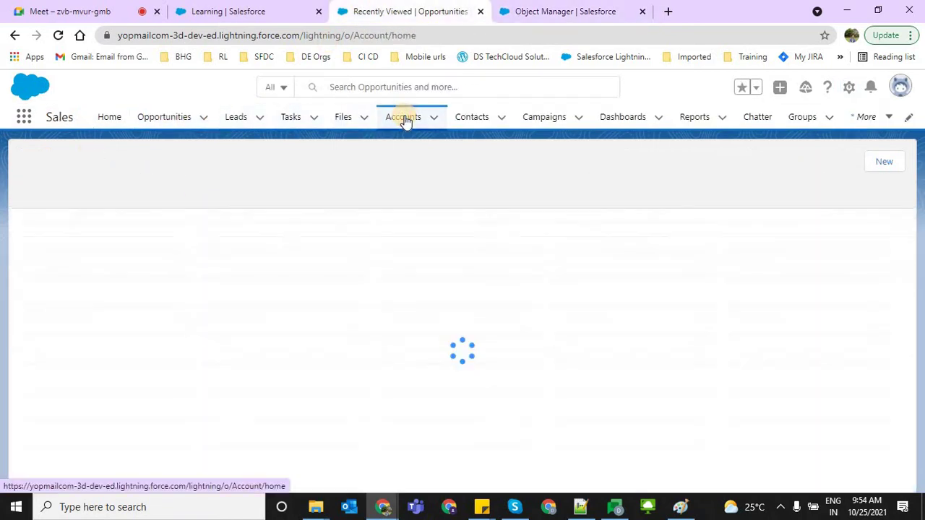
{"action": "left_click", "coordinate": [604, 7]}
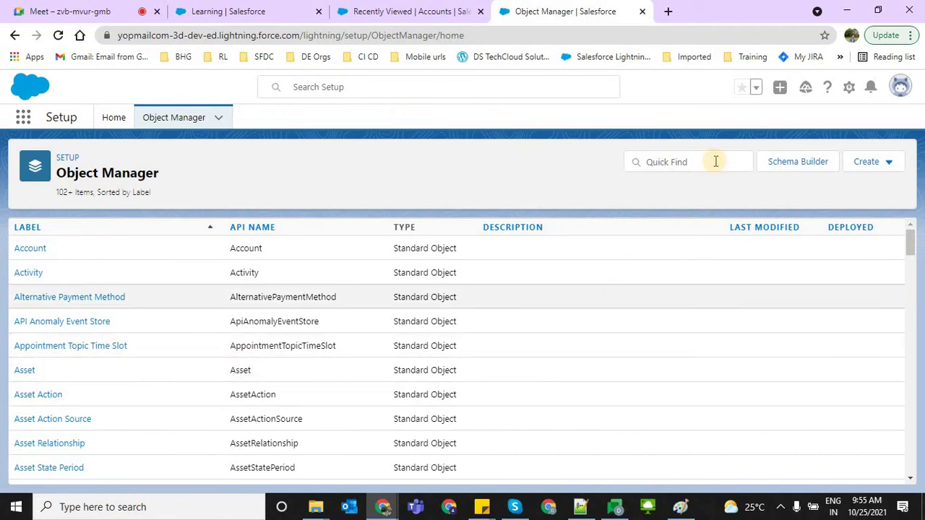
- Scroll the Object Manager list and select the Contact object's label
{"action": "left_click_drag", "start_coordinate": [904, 248], "coordinate": [909, 274]}
{"action": "scroll", "coordinate": [910, 274], "scroll_direction": "down", "scroll_amount": 4}
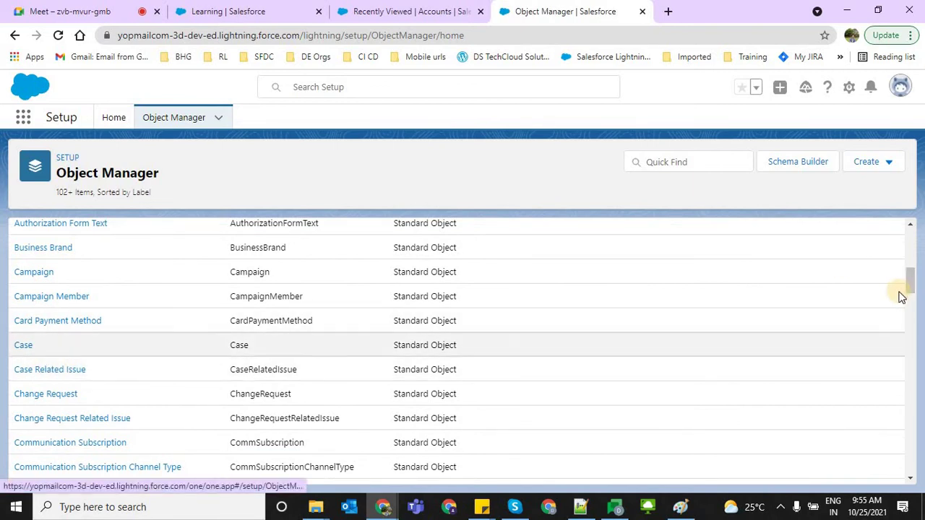
{"action": "left_click_drag", "start_coordinate": [909, 287], "coordinate": [911, 306]}
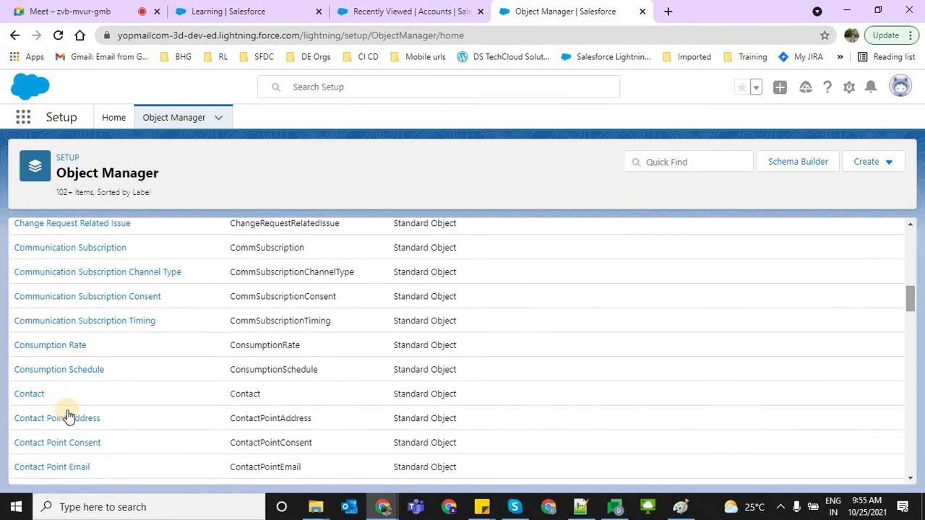
{"action": "left_click_drag", "start_coordinate": [44, 399], "coordinate": [10, 394]}
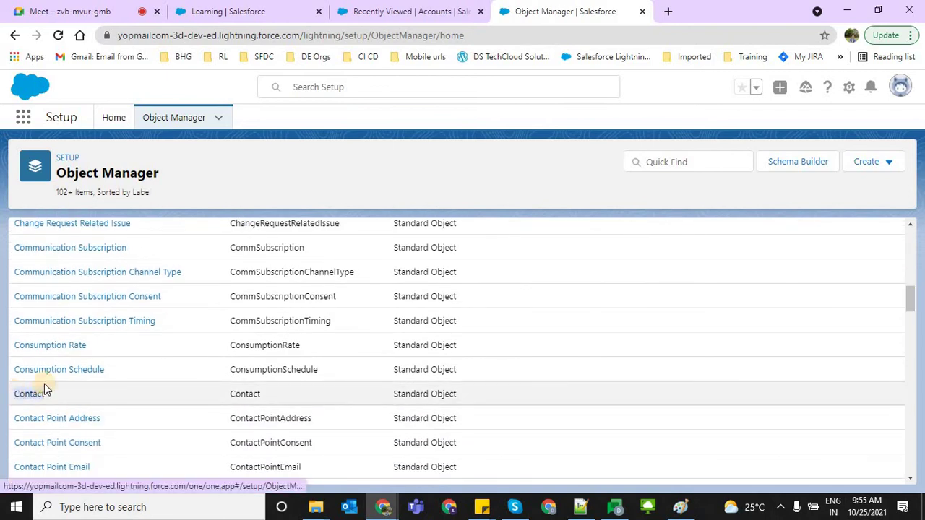
- View the recently viewed Contacts list, then switch to the Paint diagram
{"action": "left_click", "coordinate": [394, 11]}
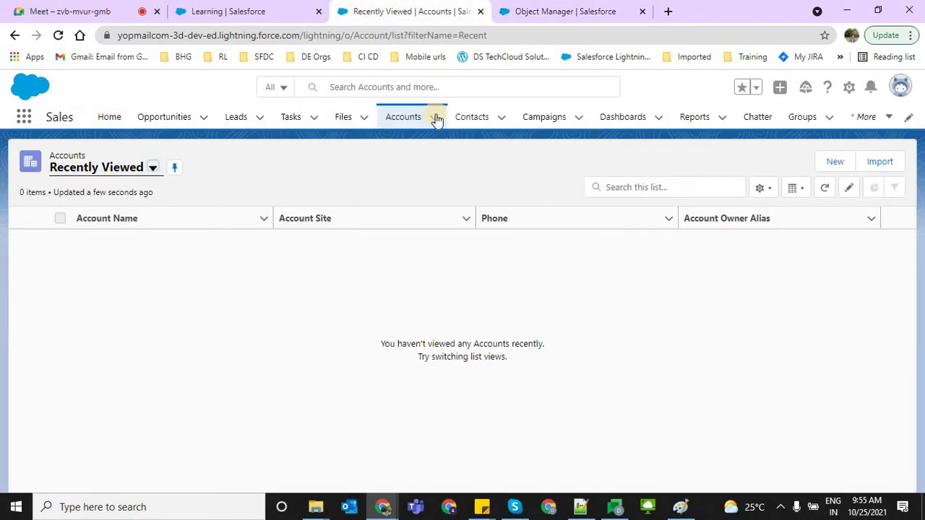
{"action": "left_click", "coordinate": [470, 117]}
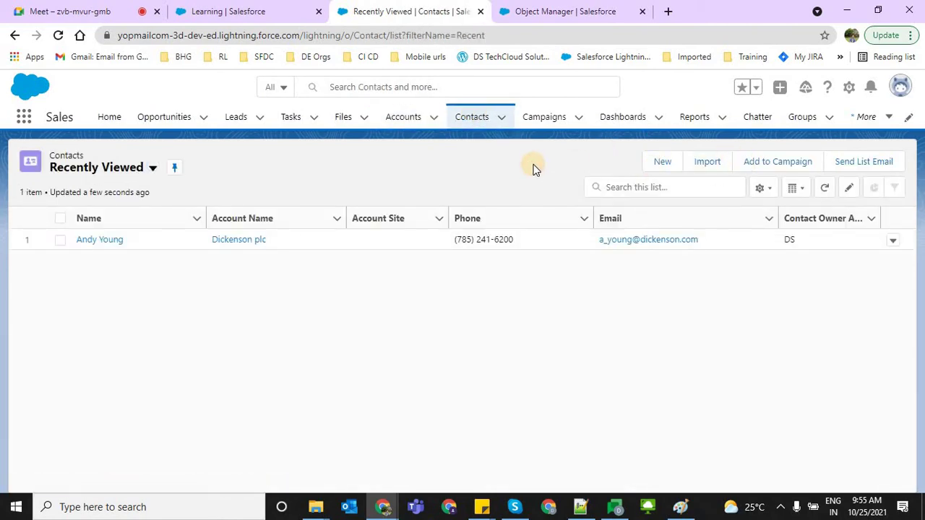
{"action": "key", "text": "alt+Tab"}
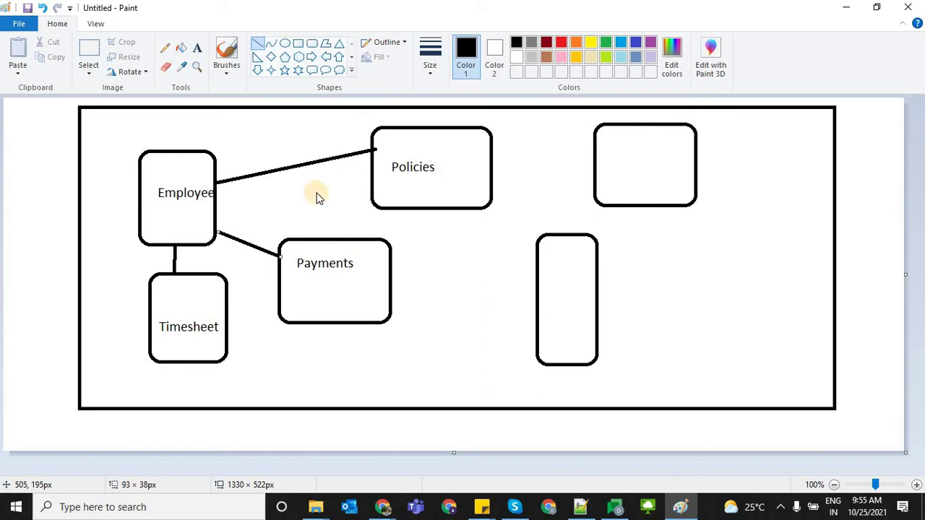
- Return to Object Manager, glancing at the new-object options and the Paint diagram
{"action": "key", "text": "alt+Tab"}
{"action": "key", "text": "ctrl+Tab"}
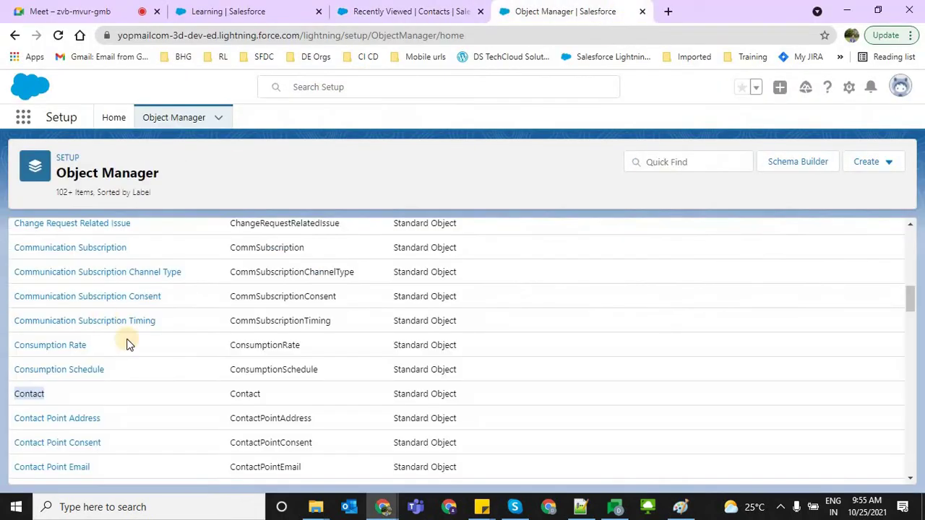
{"action": "left_click_drag", "start_coordinate": [912, 301], "coordinate": [910, 230]}
{"action": "left_click", "coordinate": [889, 169]}
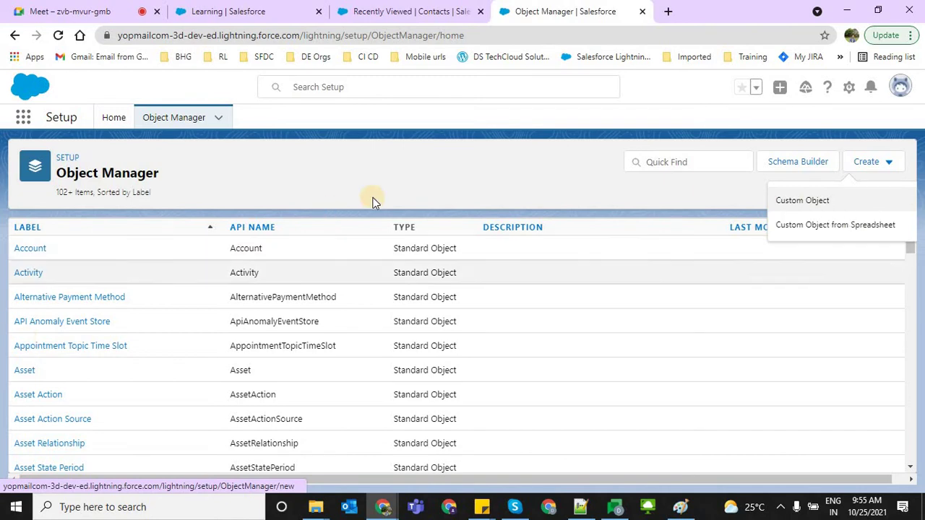
{"action": "key", "text": "alt+Tab"}
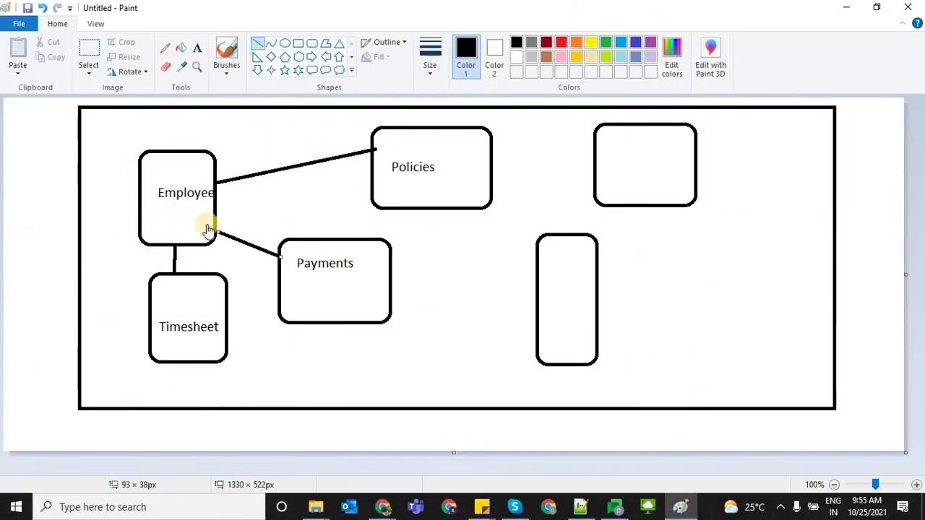
{"action": "key", "text": "alt+Tab"}
- Filter the Object Manager list by 'payme' to show the nine payment objects
{"action": "left_click", "coordinate": [660, 160]}
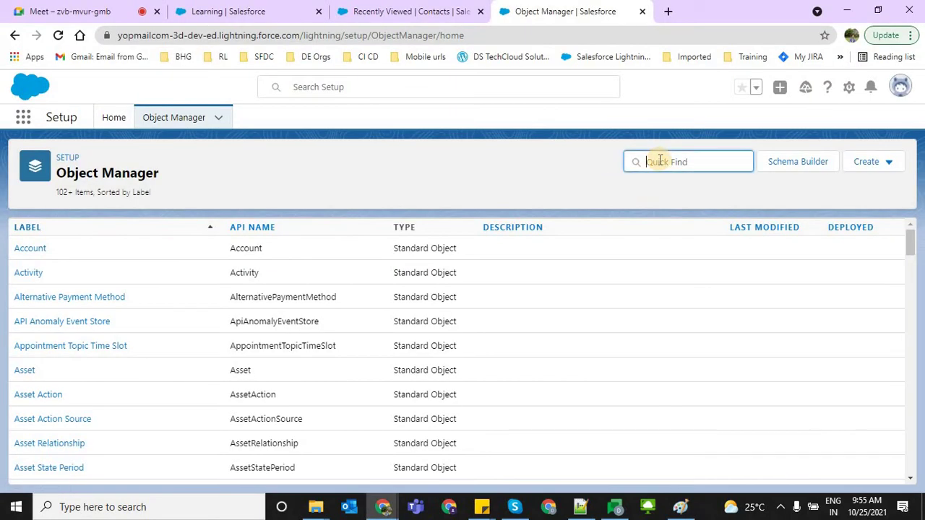
{"action": "type", "text": "emplo"}
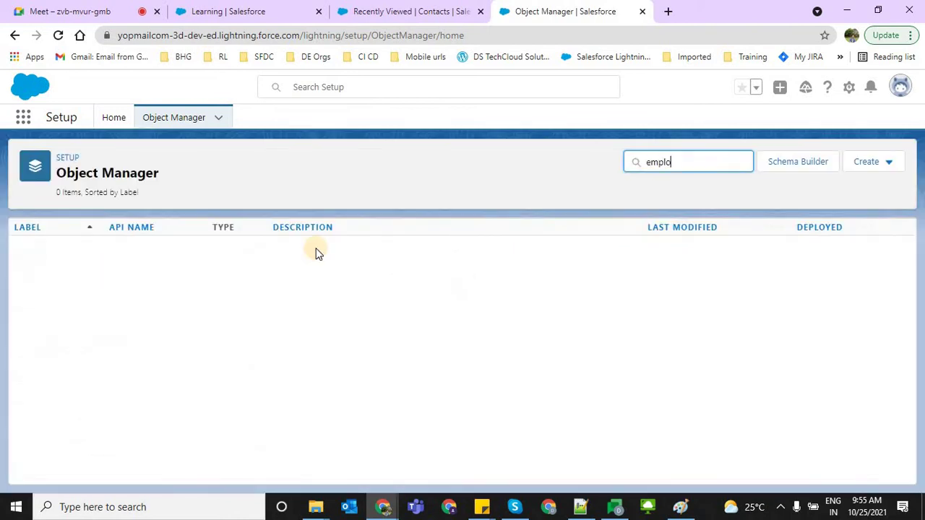
{"action": "double_click", "coordinate": [699, 156]}
{"action": "type", "text": "apy"}
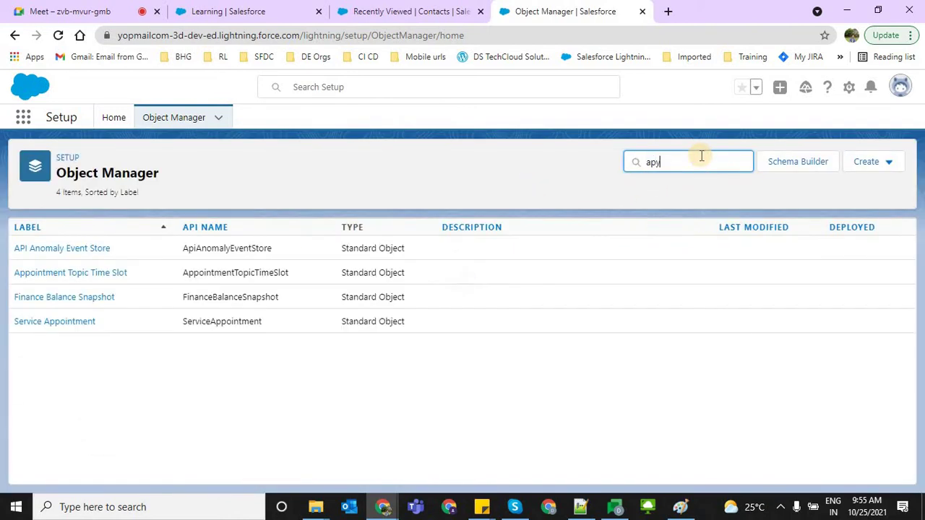
{"action": "key", "text": "BackSpace"}
{"action": "key", "text": "BackSpace"}
{"action": "type", "text": "payme"}
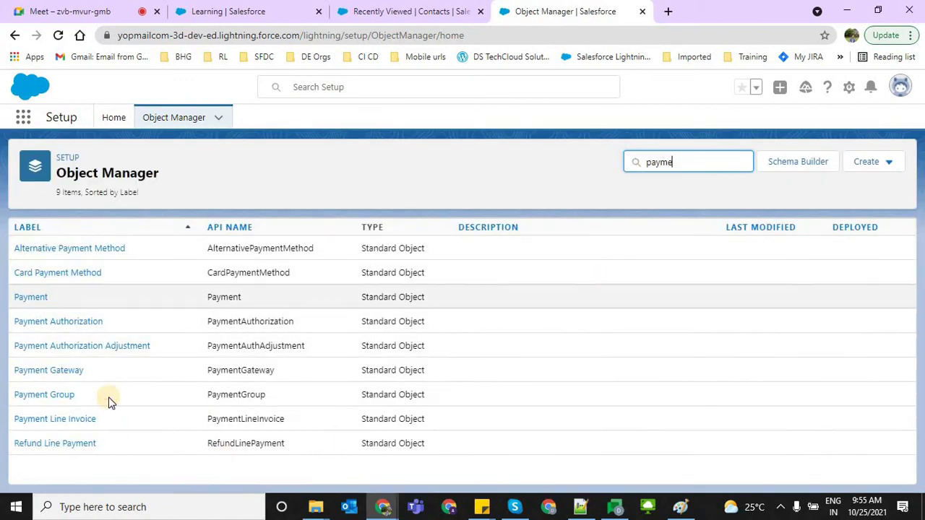
{"action": "left_click", "coordinate": [367, 189]}
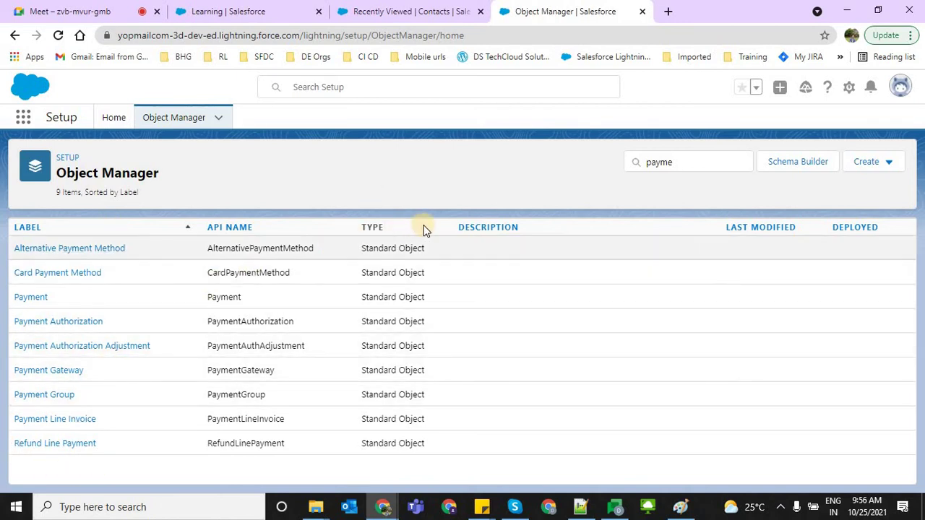
{"action": "left_click", "coordinate": [356, 200]}
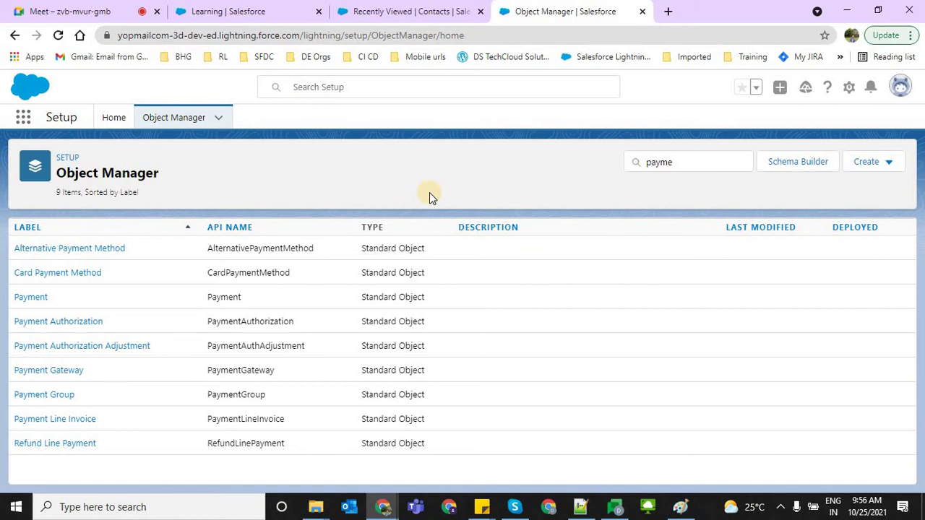
- Dismiss the object creation options and reload the recently viewed Contacts list
{"action": "left_click", "coordinate": [864, 168]}
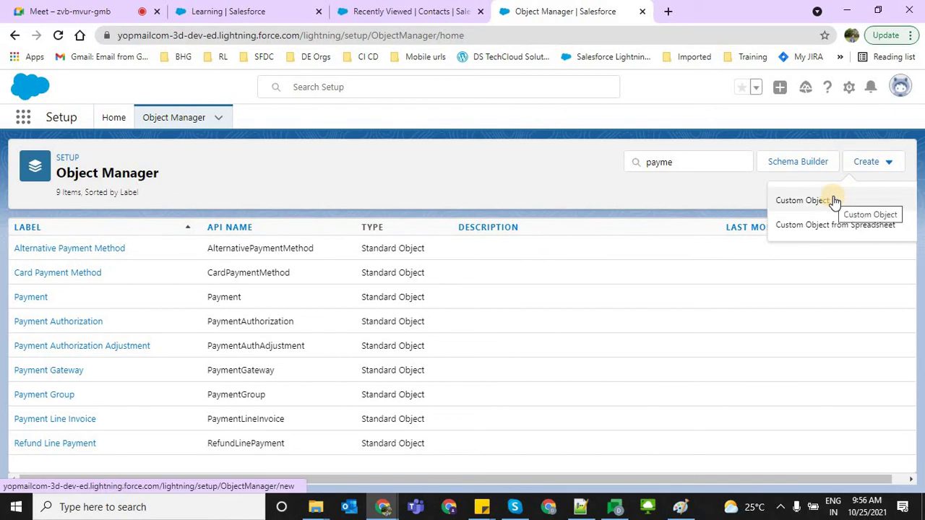
{"action": "left_click", "coordinate": [686, 191]}
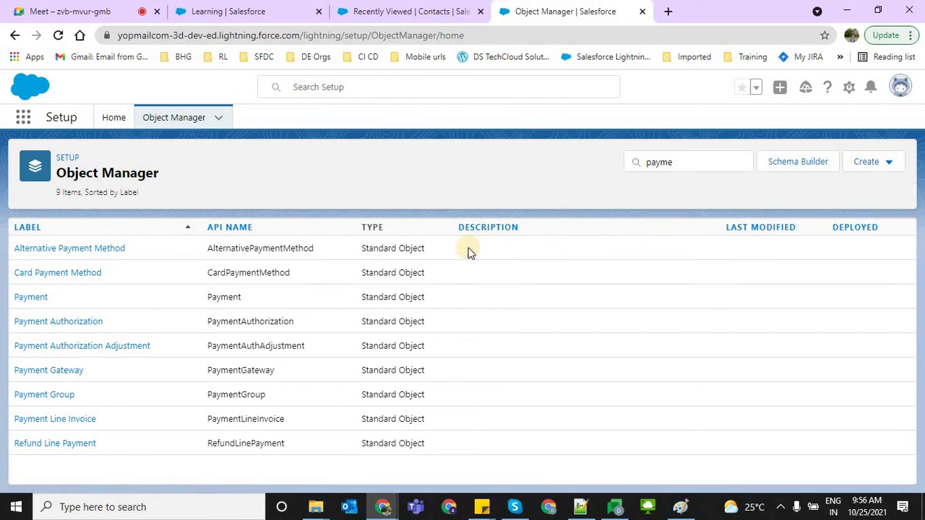
{"action": "left_click", "coordinate": [425, 8]}
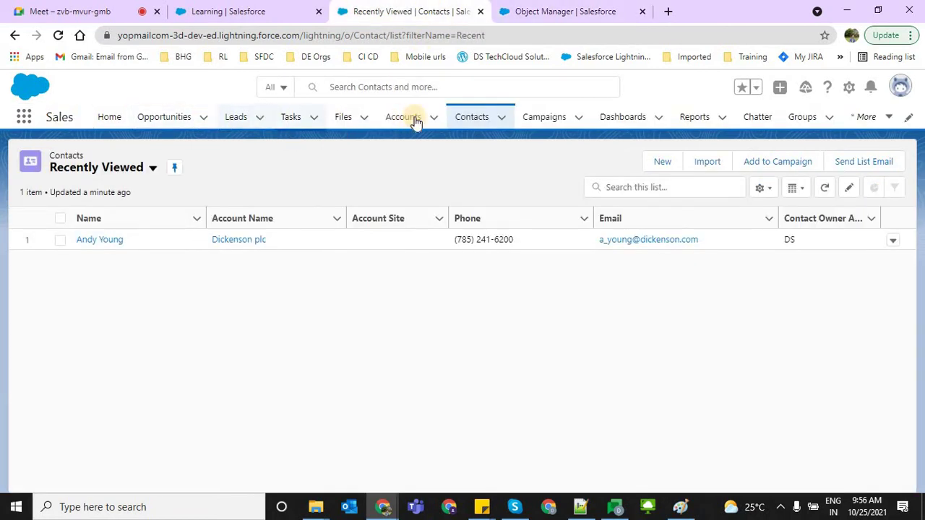
{"action": "left_click", "coordinate": [470, 117]}
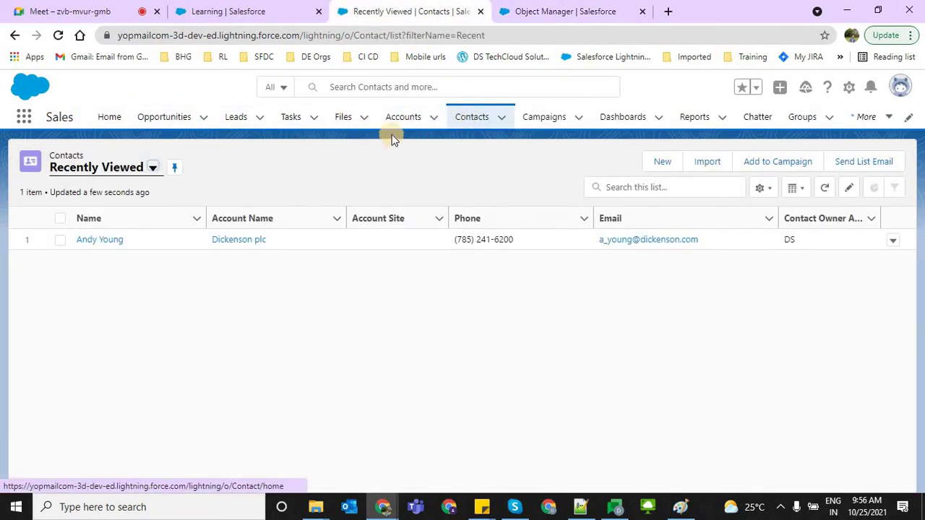
- Start a new contact twice, closing the form each time without saving
{"action": "left_click", "coordinate": [652, 167]}
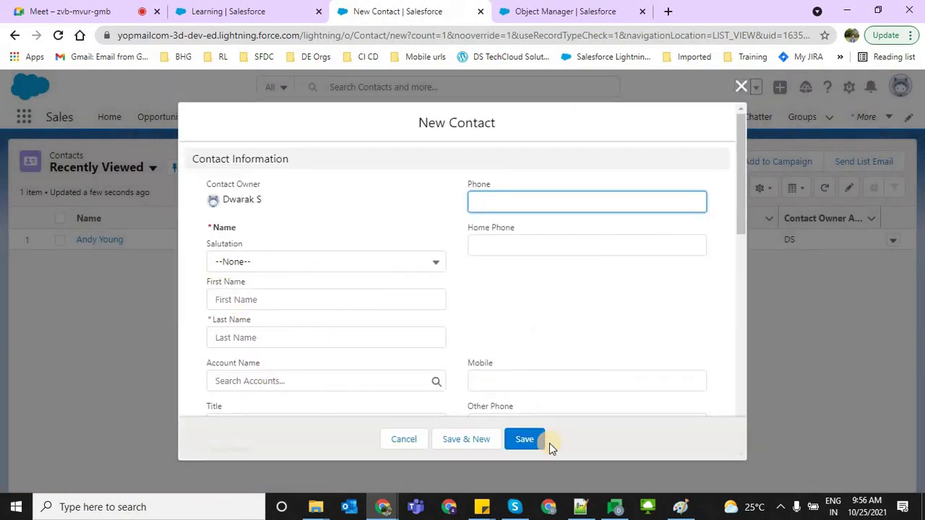
{"action": "left_click", "coordinate": [744, 84]}
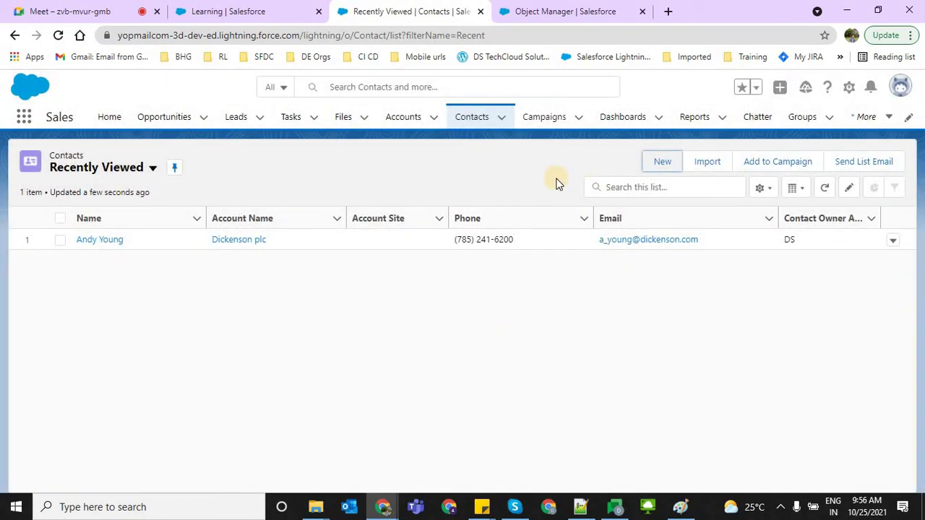
{"action": "left_click", "coordinate": [657, 163]}
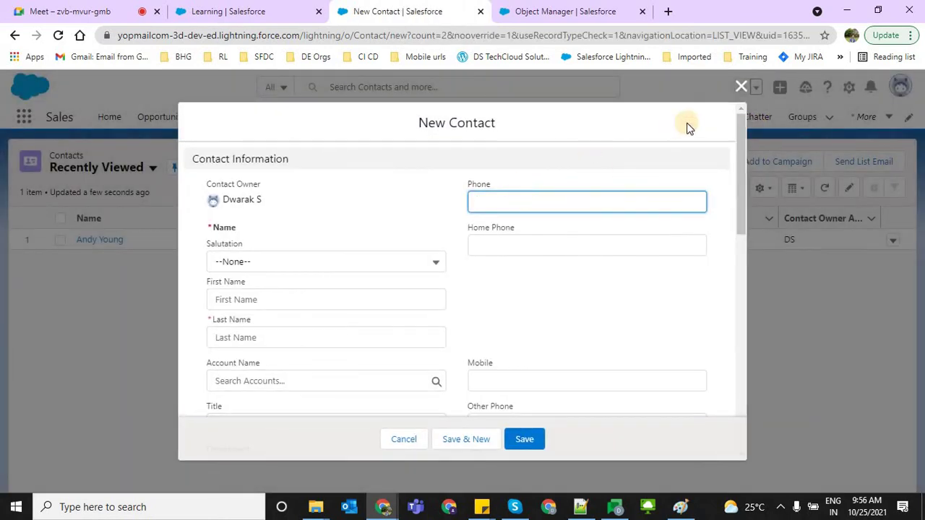
{"action": "left_click", "coordinate": [741, 87]}
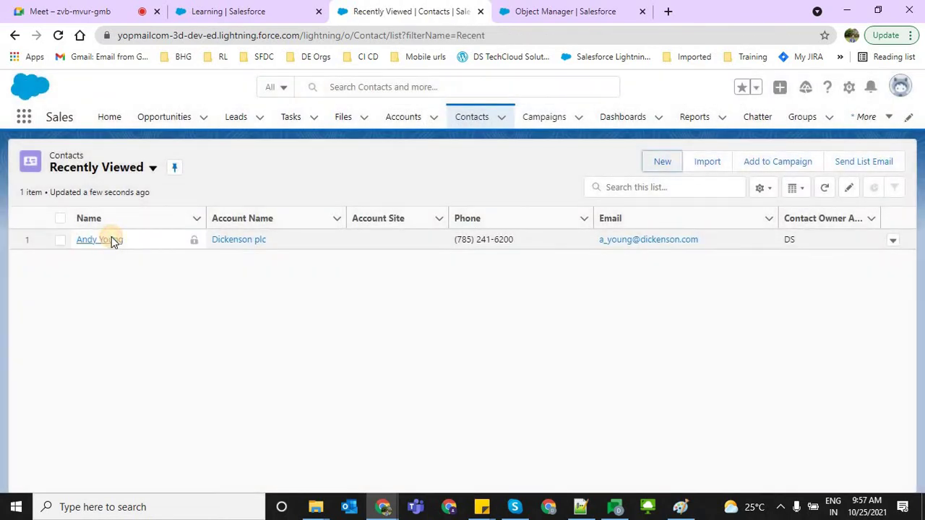
- Open the existing contact's record details, then check Object Manager and the Paint diagram
{"action": "left_click", "coordinate": [112, 239]}
{"action": "left_click", "coordinate": [114, 265]}
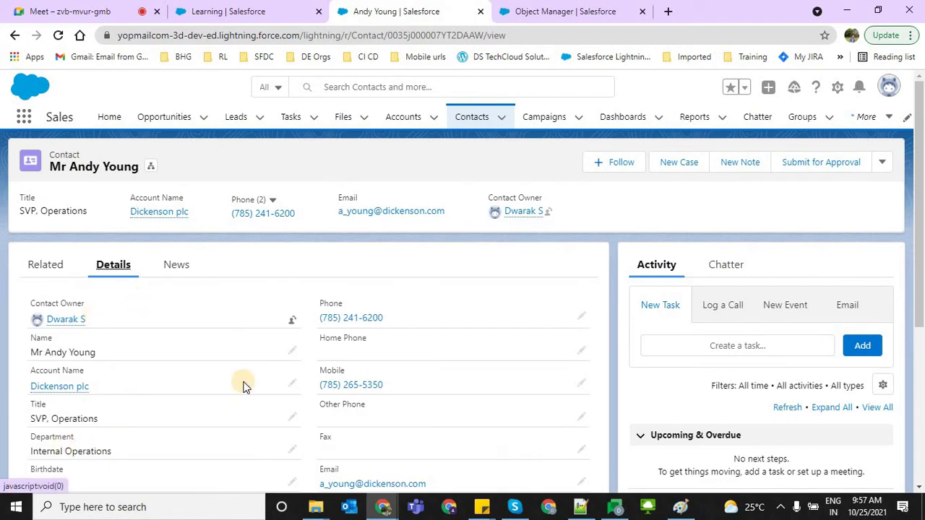
{"action": "left_click", "coordinate": [290, 147]}
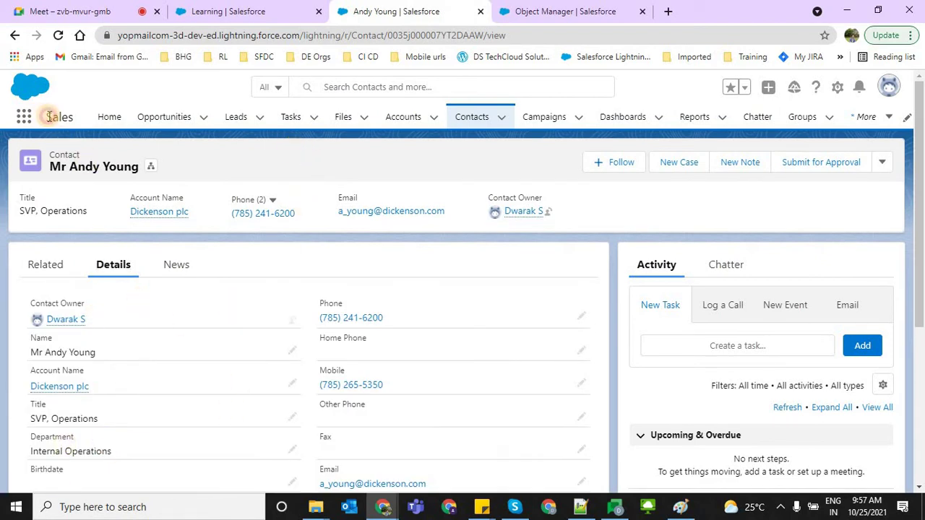
{"action": "left_click_drag", "start_coordinate": [49, 116], "coordinate": [148, 123]}
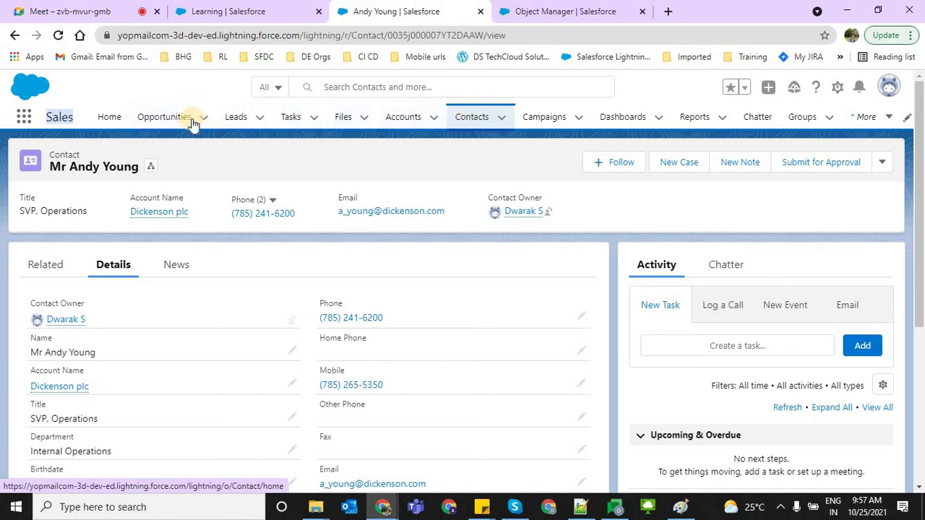
{"action": "left_click", "coordinate": [515, 13]}
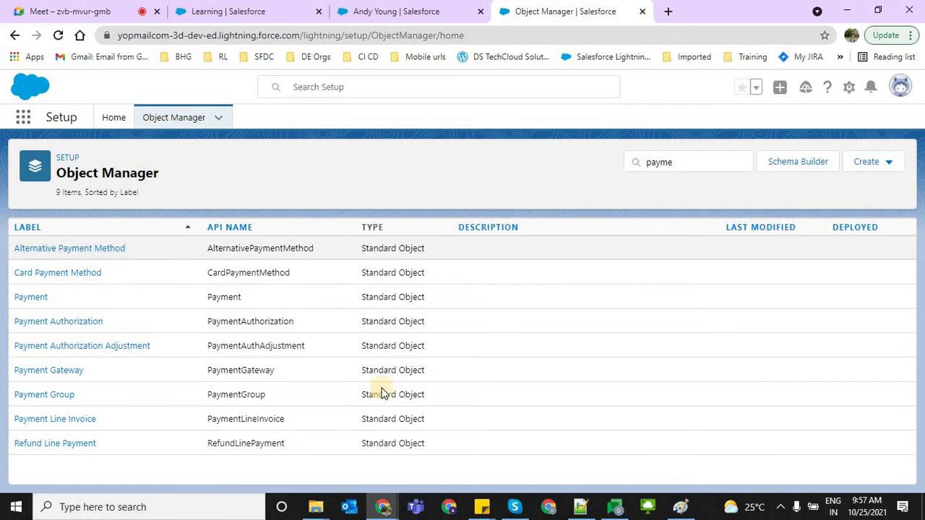
{"action": "left_click", "coordinate": [678, 506]}
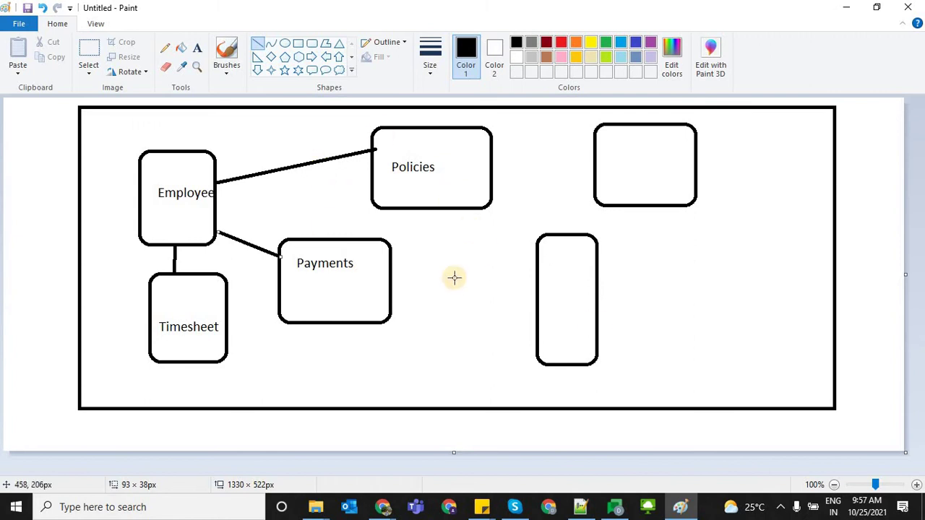
{"action": "key", "text": "alt+Tab"}
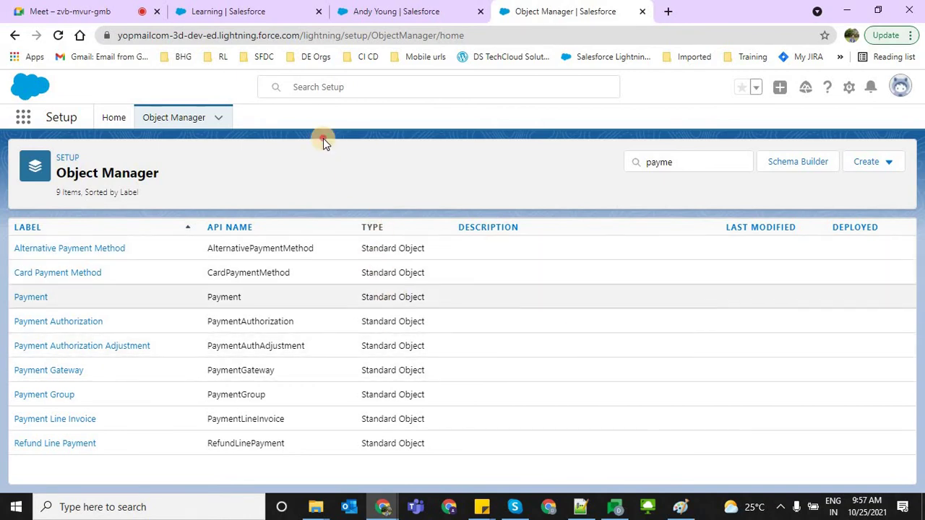
- Create a custom object with Label and Plural Label 'Students' and save it
{"action": "left_click", "coordinate": [361, 9]}
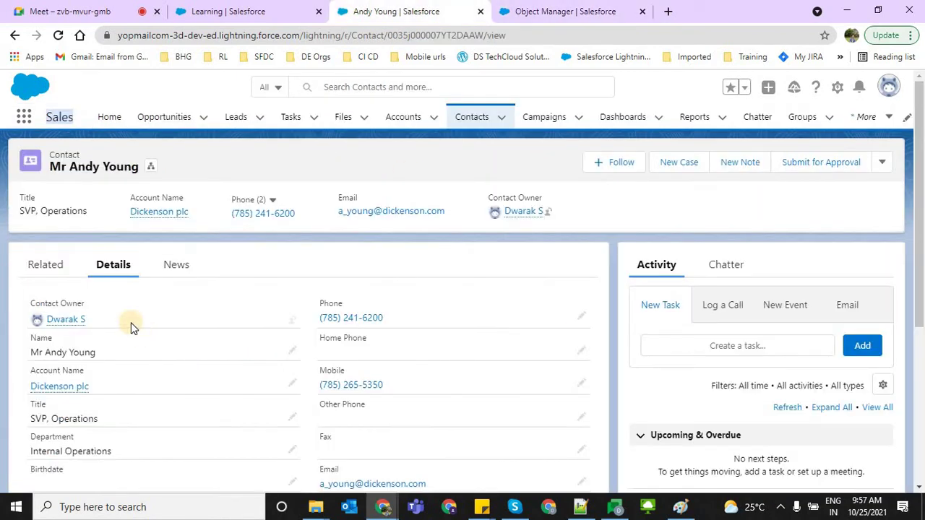
{"action": "left_click", "coordinate": [546, 9]}
{"action": "left_click", "coordinate": [890, 163]}
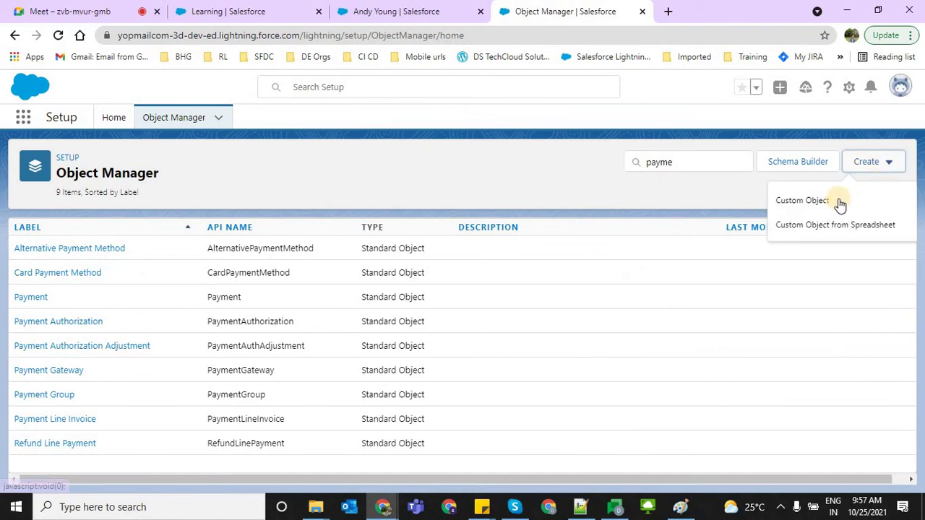
{"action": "left_click", "coordinate": [836, 203]}
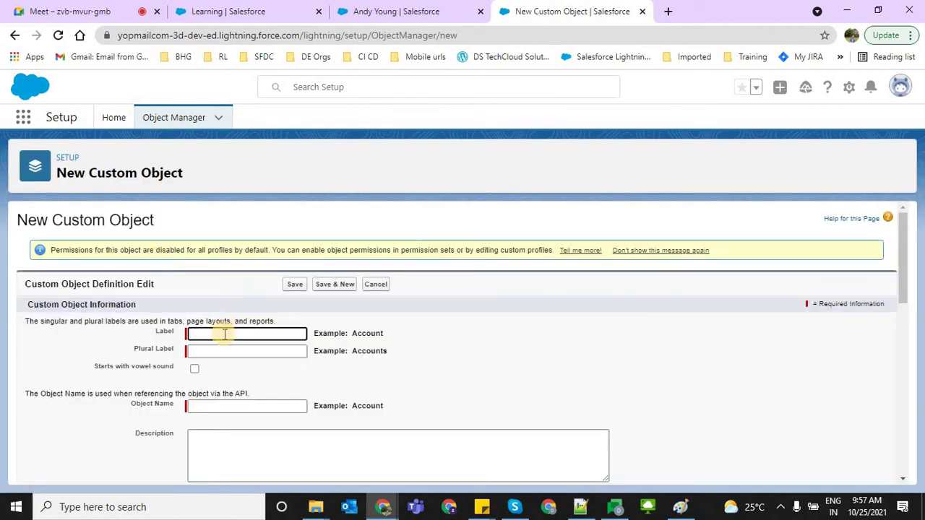
{"action": "type", "text": "Student"}
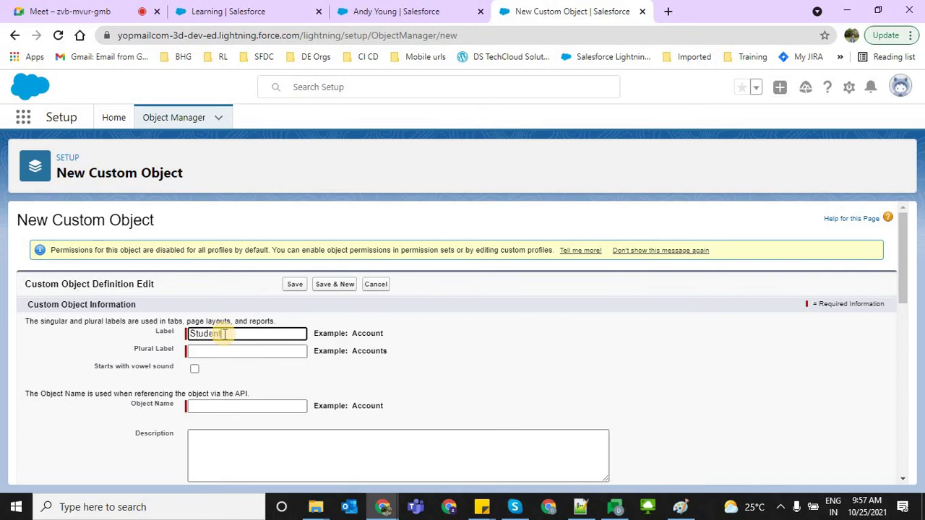
{"action": "type", "text": "s"}
{"action": "key", "text": "Tab"}
{"action": "double_click", "coordinate": [215, 333]}
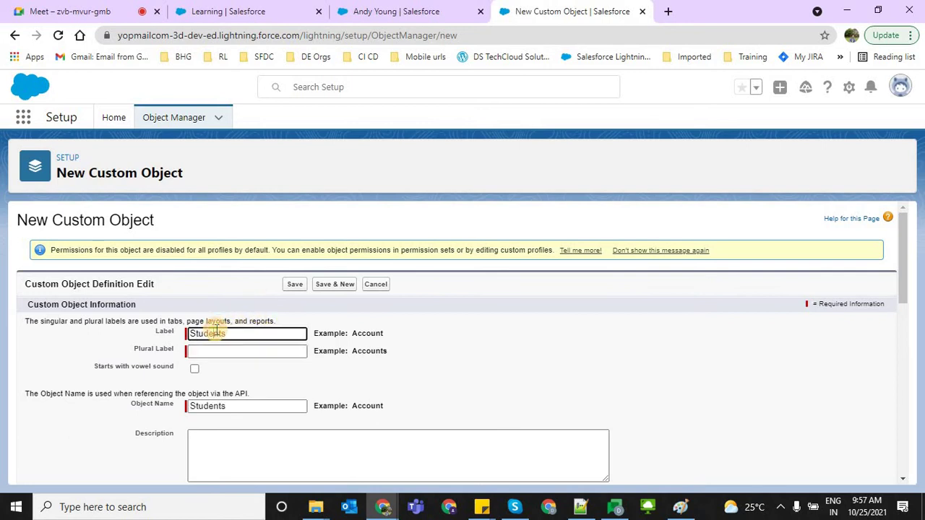
{"action": "key", "text": "ctrl+c"}
{"action": "left_click", "coordinate": [207, 354]}
{"action": "key", "text": "ctrl+v"}
{"action": "left_click_drag", "start_coordinate": [301, 301], "coordinate": [182, 312]}
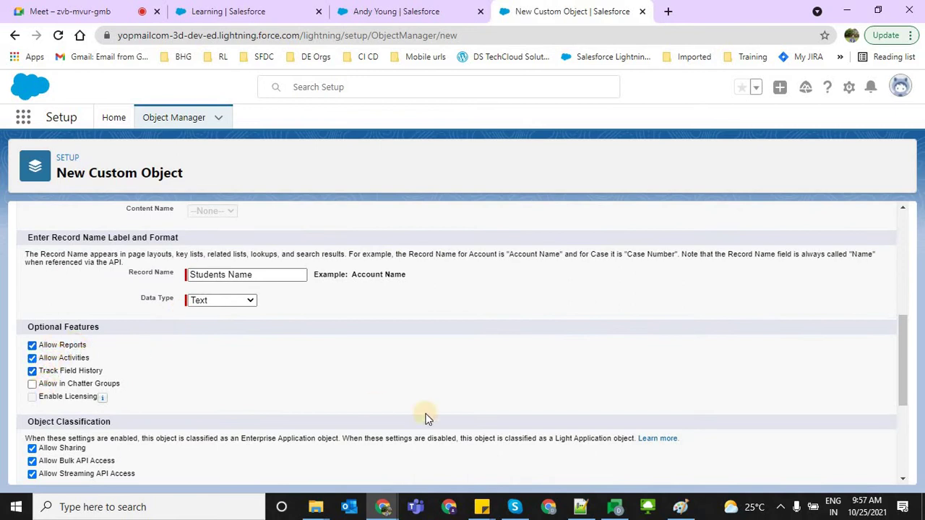
{"action": "left_click_drag", "start_coordinate": [907, 361], "coordinate": [901, 440]}
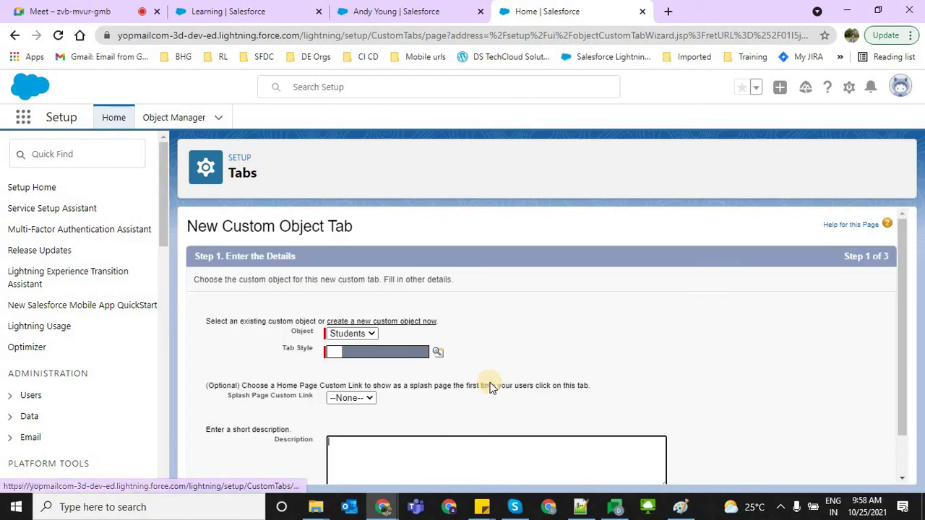
- Save a Compass-style Students tab with default profile visibility and all apps included
{"action": "left_click", "coordinate": [364, 353]}
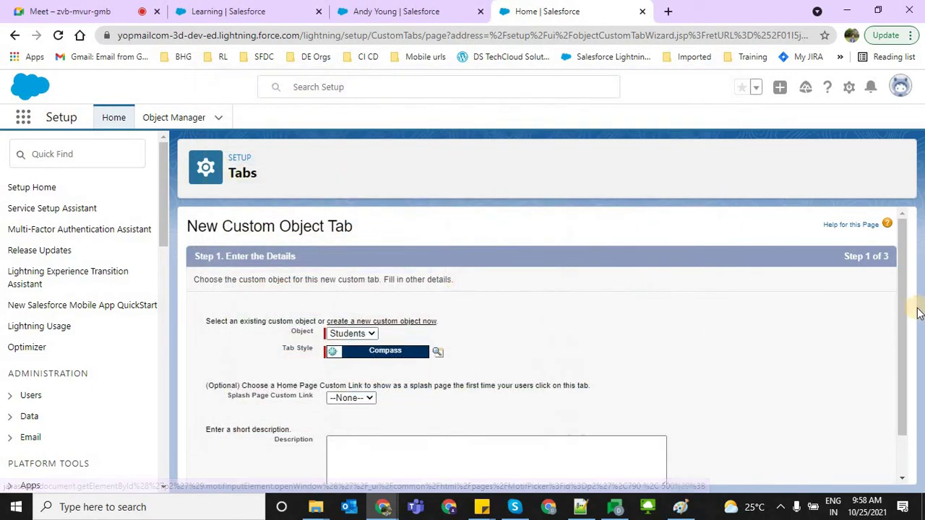
{"action": "scroll", "coordinate": [896, 455], "scroll_direction": "down", "scroll_amount": 1}
{"action": "left_click", "coordinate": [849, 470]}
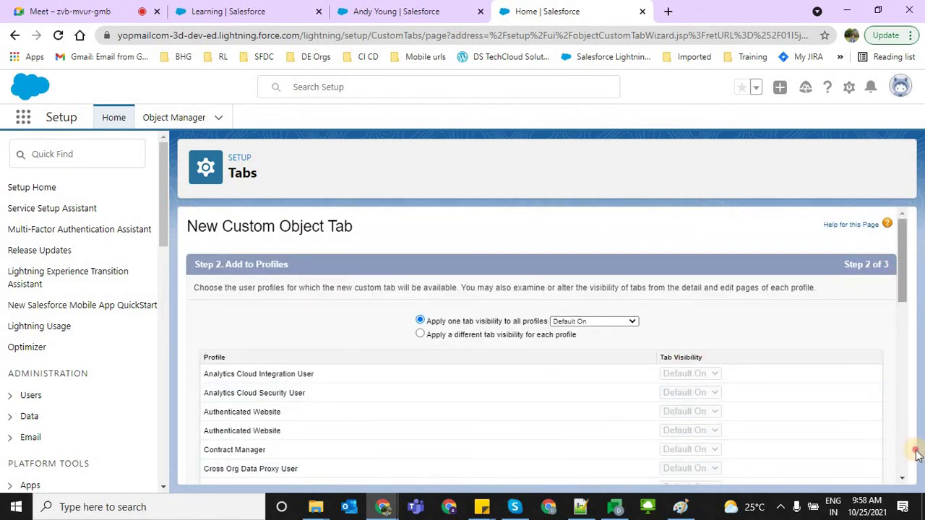
{"action": "scroll", "coordinate": [904, 455], "scroll_direction": "down", "scroll_amount": 5}
{"action": "left_click", "coordinate": [849, 468]}
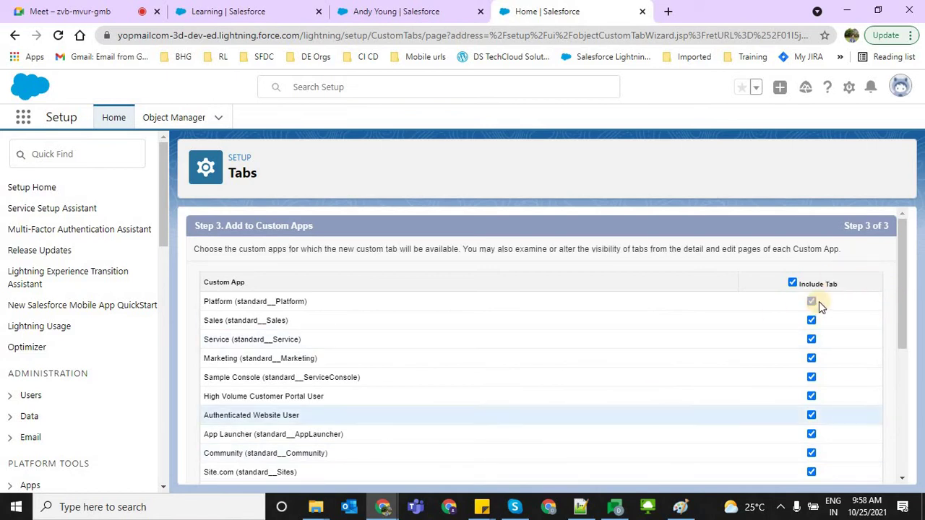
{"action": "left_click_drag", "start_coordinate": [903, 284], "coordinate": [907, 463]}
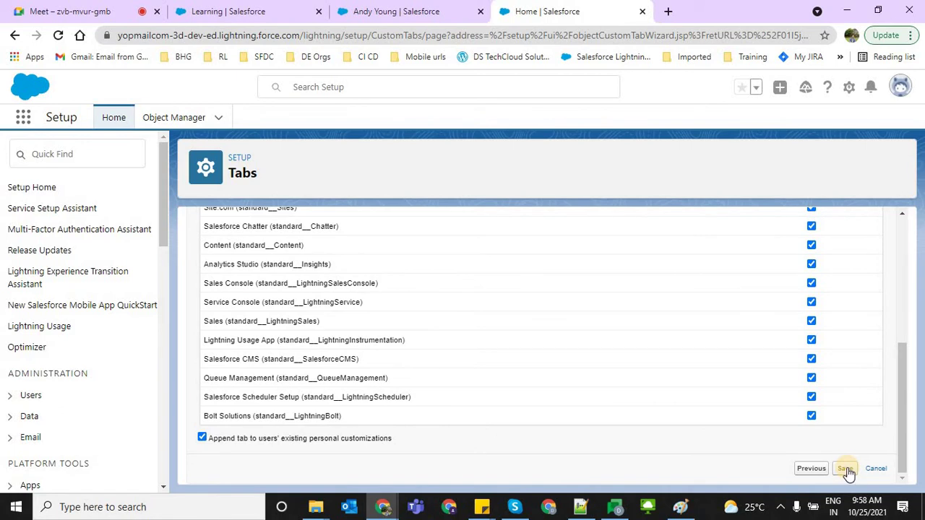
{"action": "left_click", "coordinate": [846, 468]}
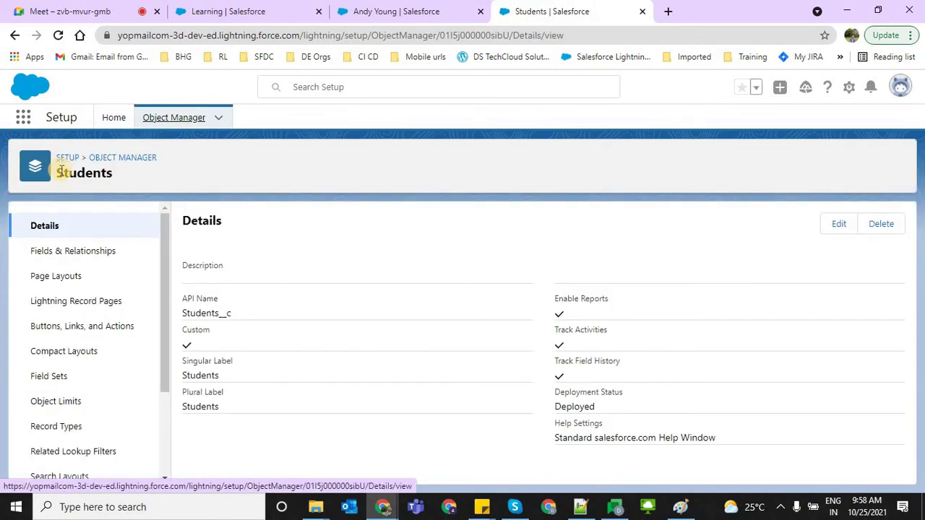
- Find the Students object with 'stude' and open its Fields & Relationships
{"action": "left_click", "coordinate": [136, 158]}
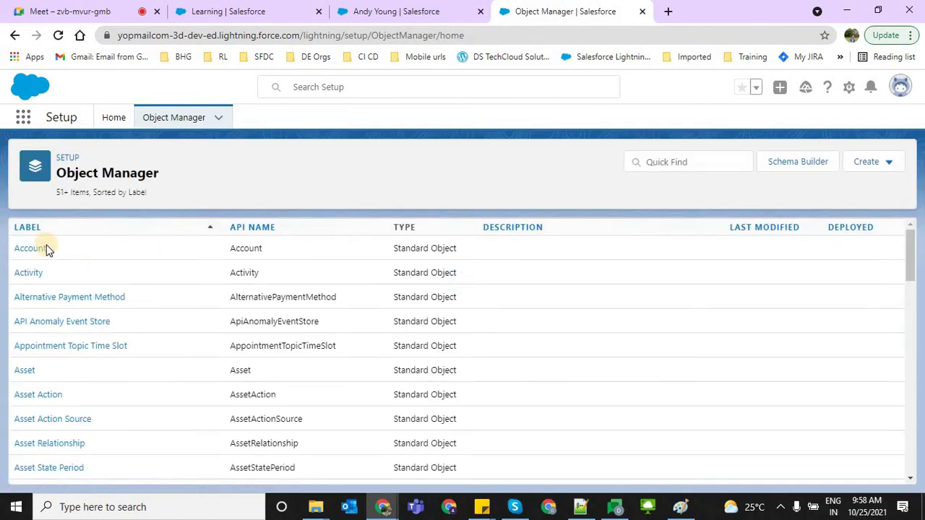
{"action": "left_click", "coordinate": [681, 163]}
{"action": "type", "text": "st"}
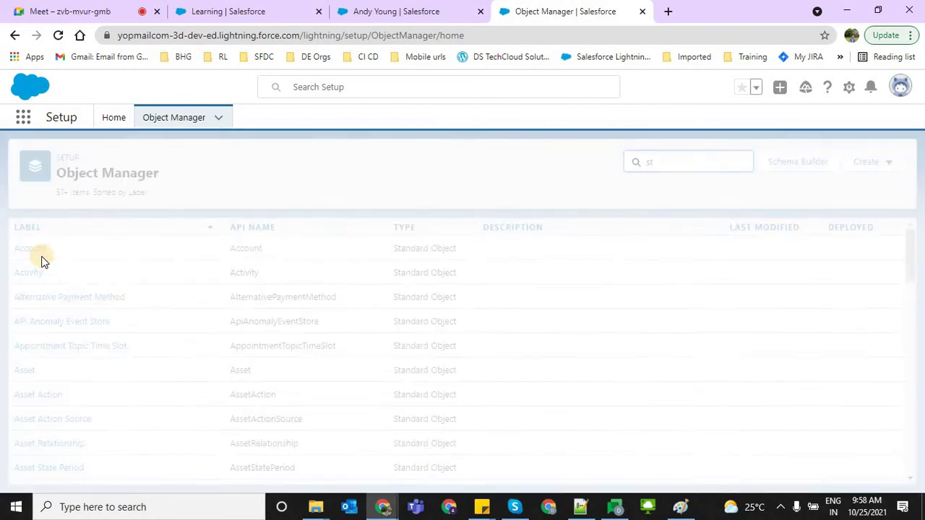
{"action": "type", "text": "ude"}
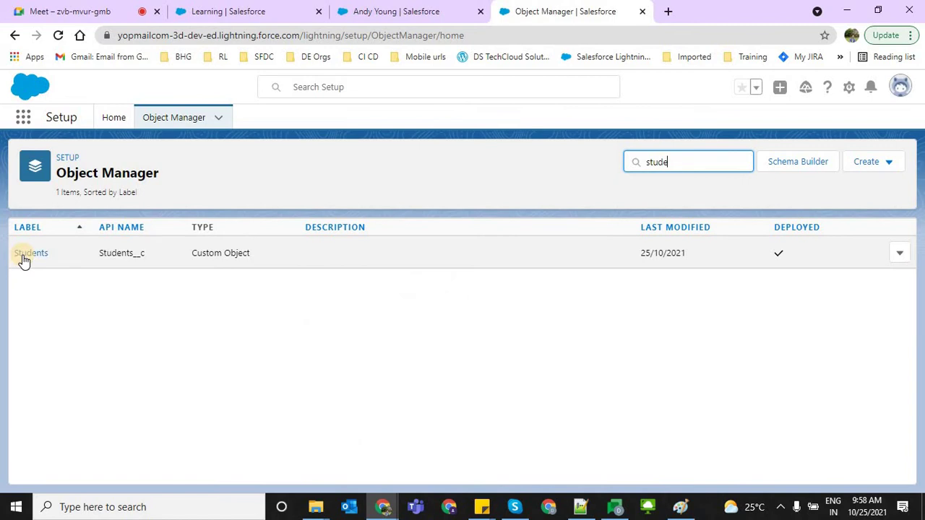
{"action": "left_click", "coordinate": [30, 253]}
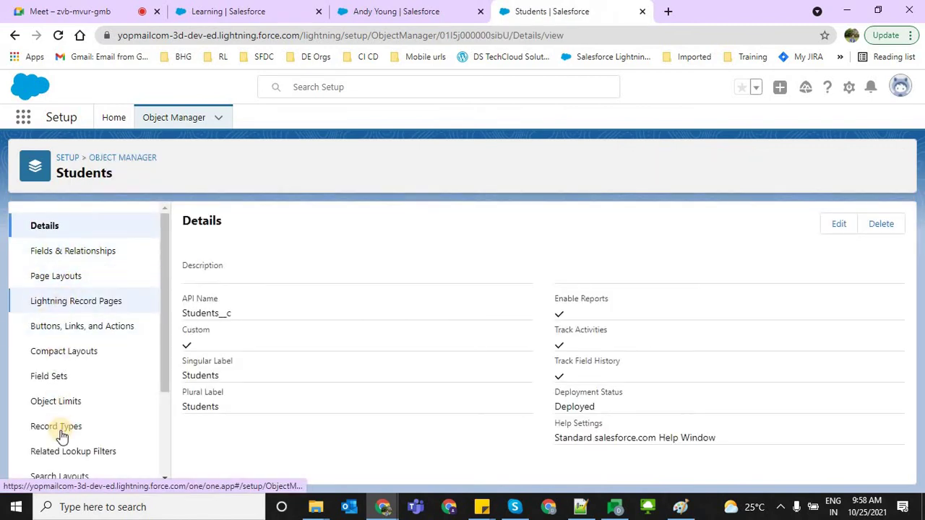
{"action": "left_click", "coordinate": [49, 254]}
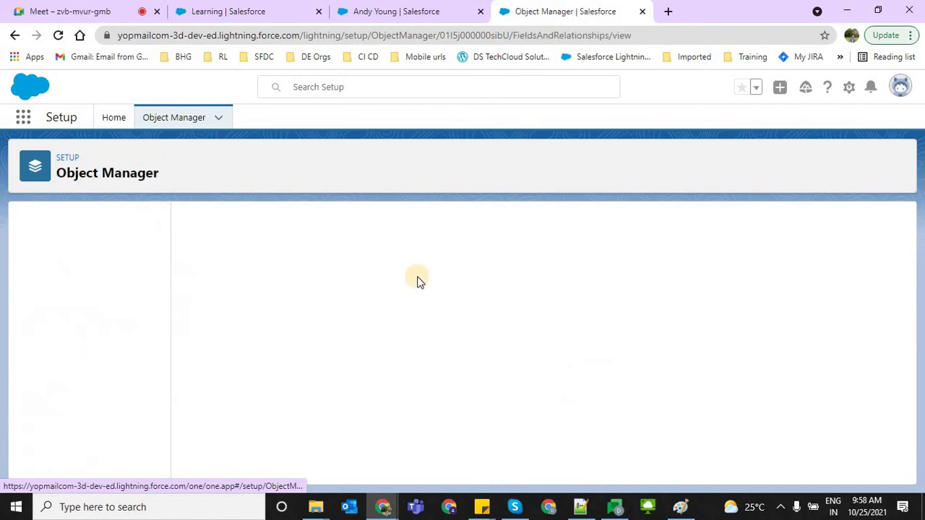
- Add a Phone field labelled 'Student Phone Number' with default security and layout
{"action": "left_click", "coordinate": [615, 226]}
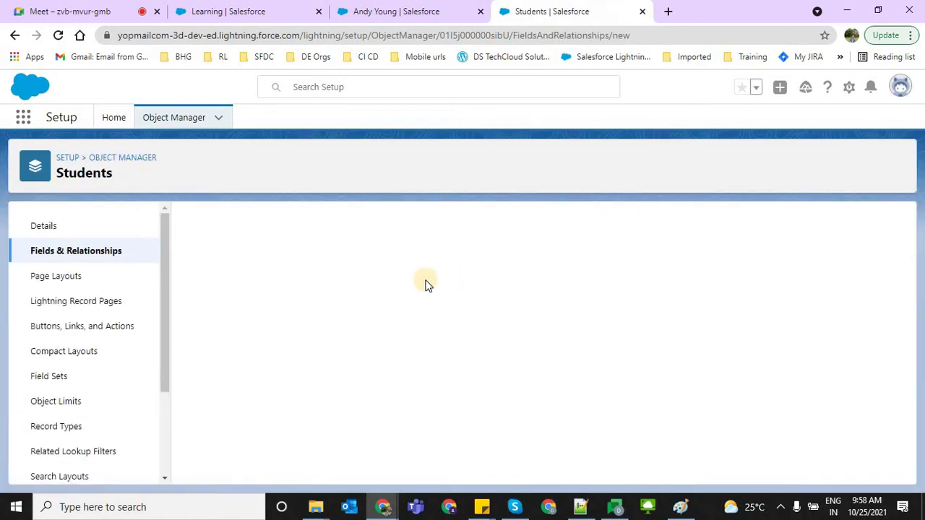
{"action": "left_click_drag", "start_coordinate": [902, 280], "coordinate": [901, 387]}
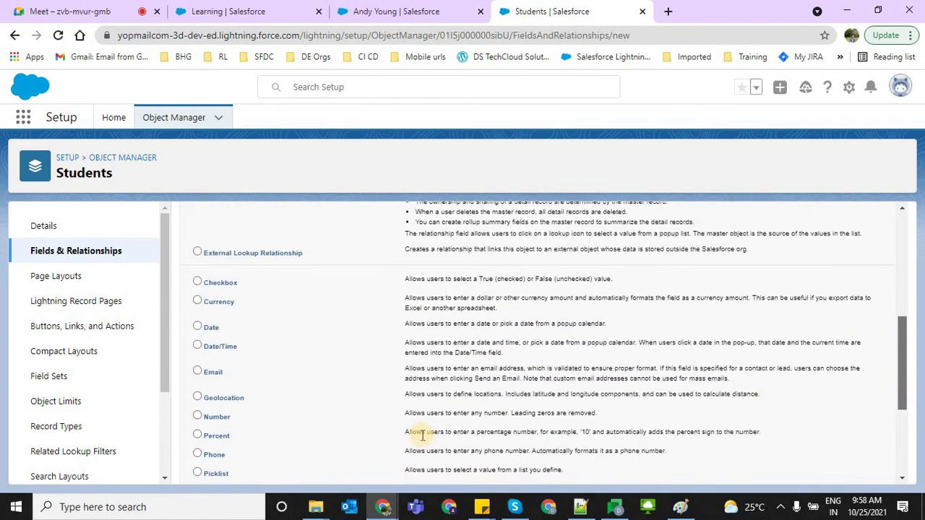
{"action": "scroll", "coordinate": [898, 405], "scroll_direction": "down", "scroll_amount": 2}
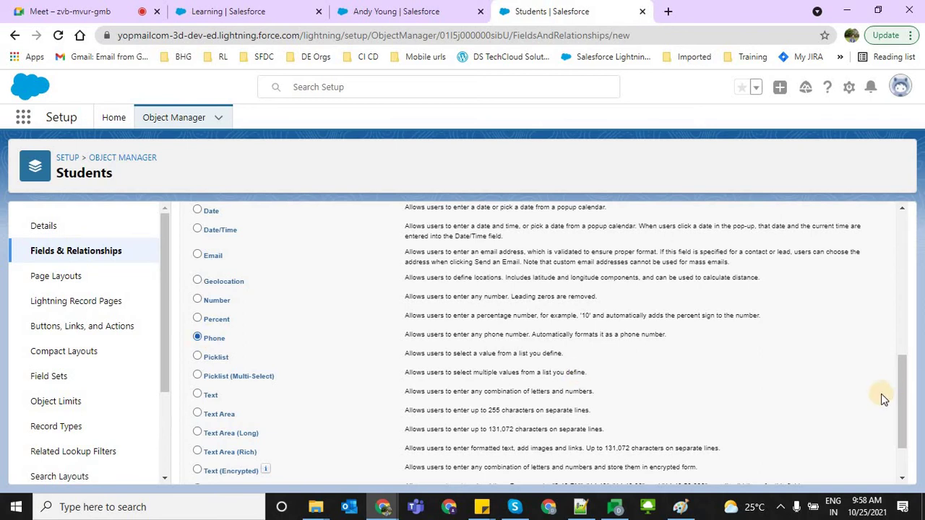
{"action": "scroll", "coordinate": [877, 258], "scroll_direction": "up", "scroll_amount": 6}
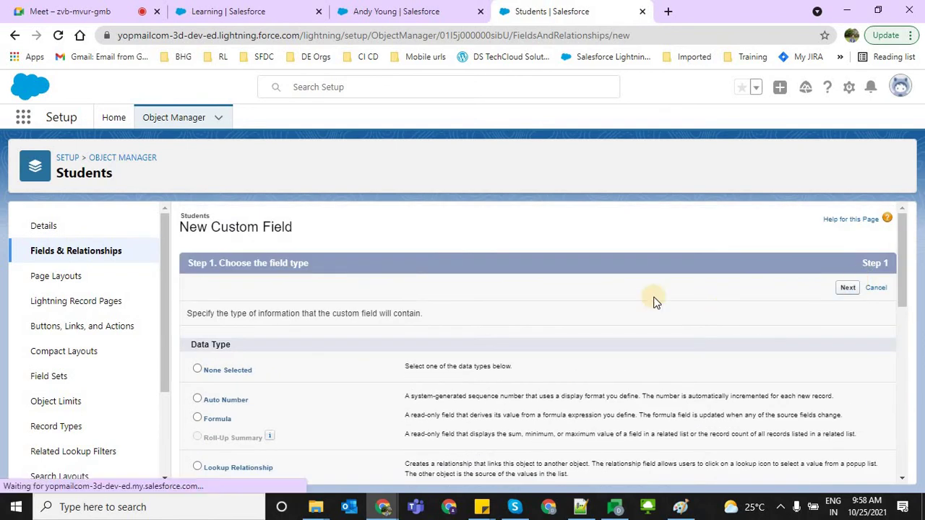
{"action": "type", "text": "S"}
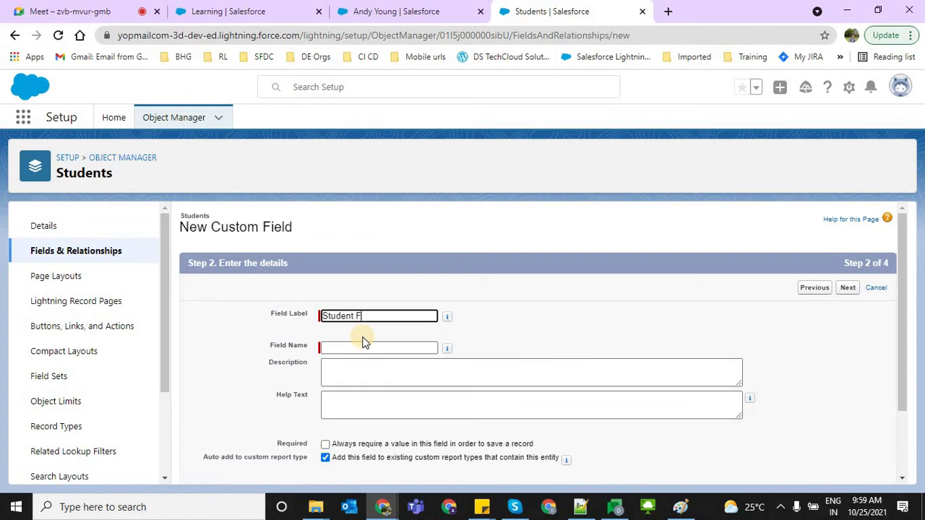
{"action": "type", "text": "tudent Phone Number"}
{"action": "key", "text": "Tab"}
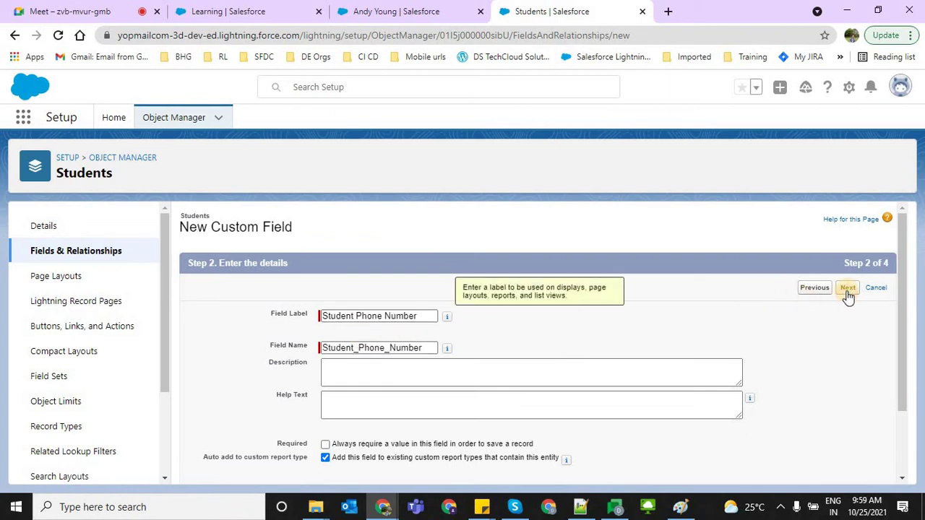
{"action": "left_click", "coordinate": [847, 292]}
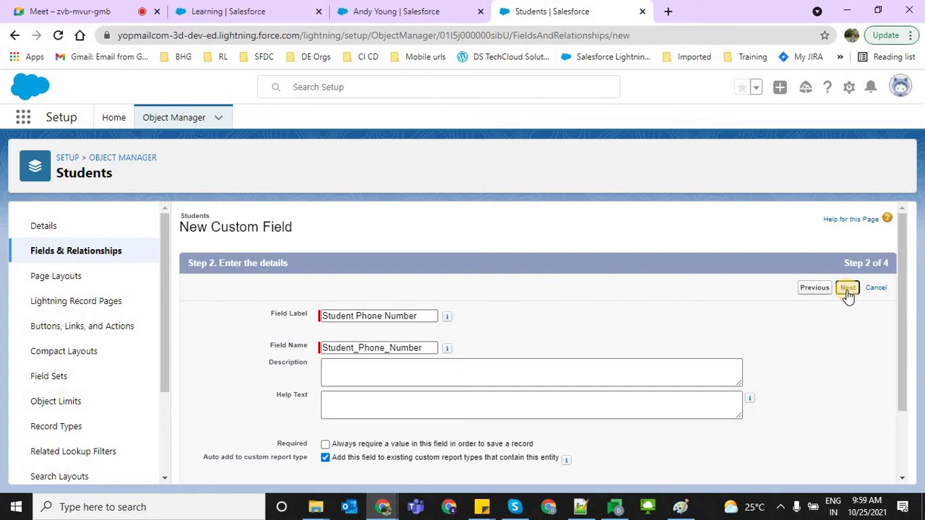
{"action": "left_click", "coordinate": [847, 289]}
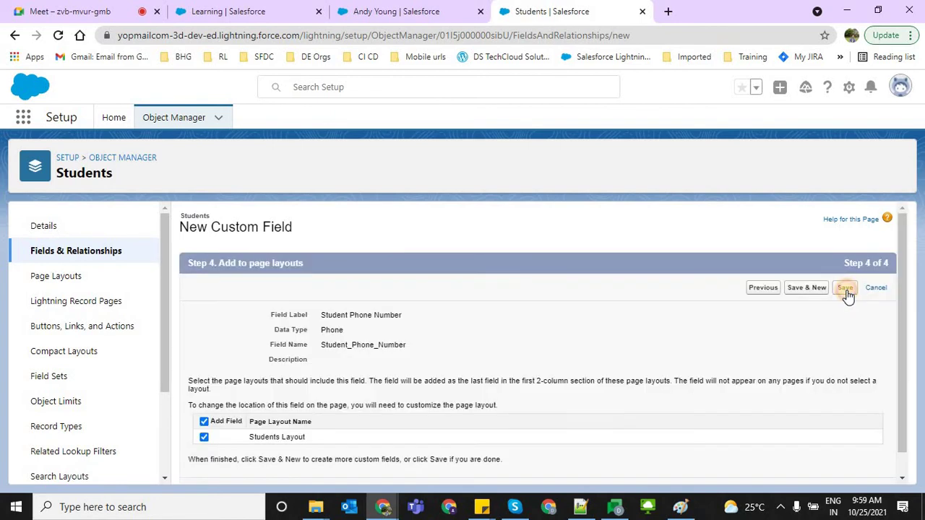
{"action": "left_click", "coordinate": [845, 290]}
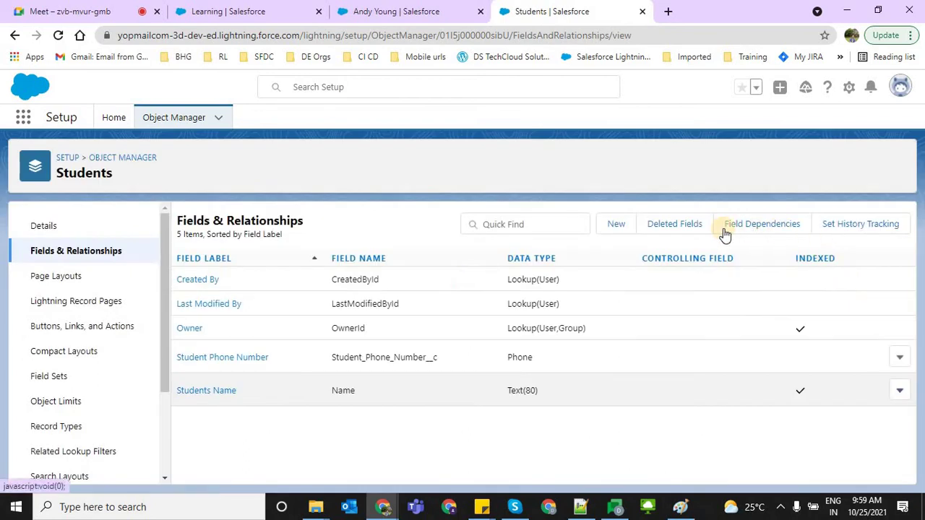
- Create an Email-type field labelled 'Email' with default security and page layouts
{"action": "left_click", "coordinate": [618, 225]}
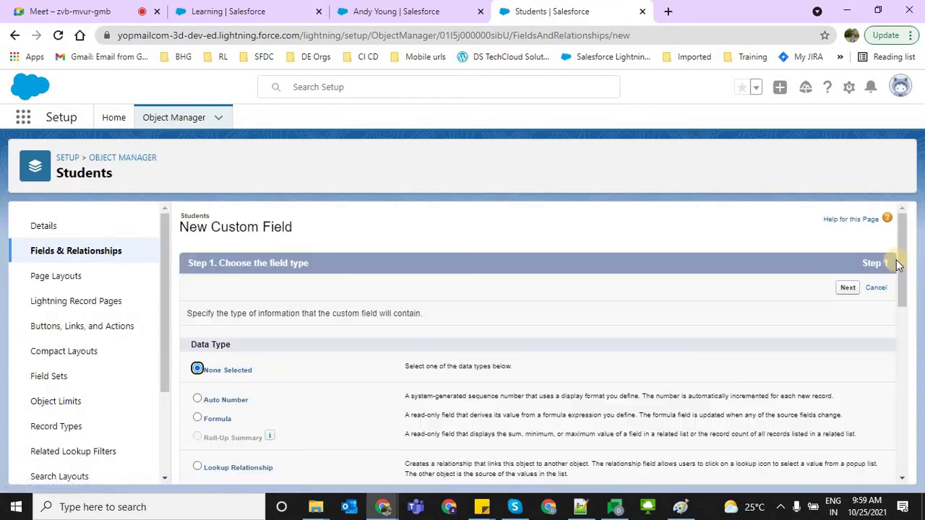
{"action": "left_click_drag", "start_coordinate": [898, 365], "coordinate": [895, 368]}
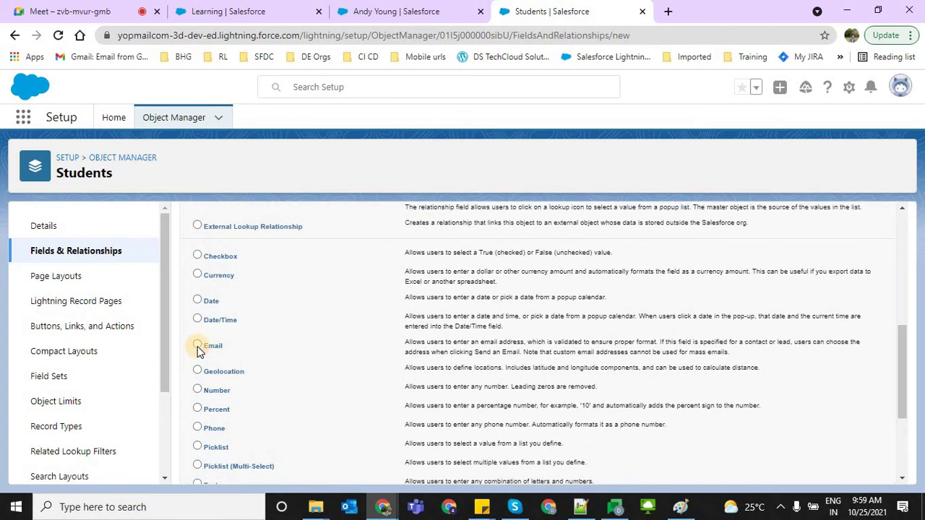
{"action": "left_click", "coordinate": [197, 345]}
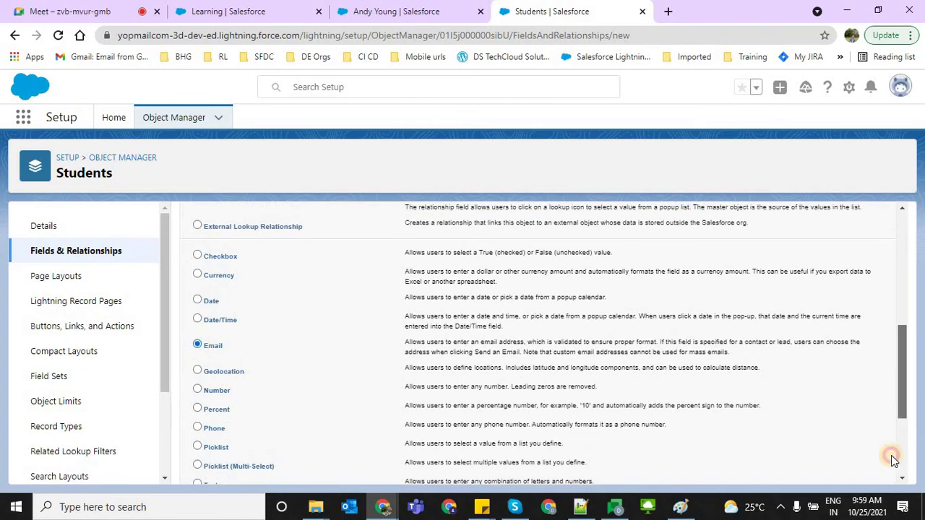
{"action": "scroll", "coordinate": [894, 460], "scroll_direction": "down", "scroll_amount": 3}
{"action": "left_click", "coordinate": [848, 469]}
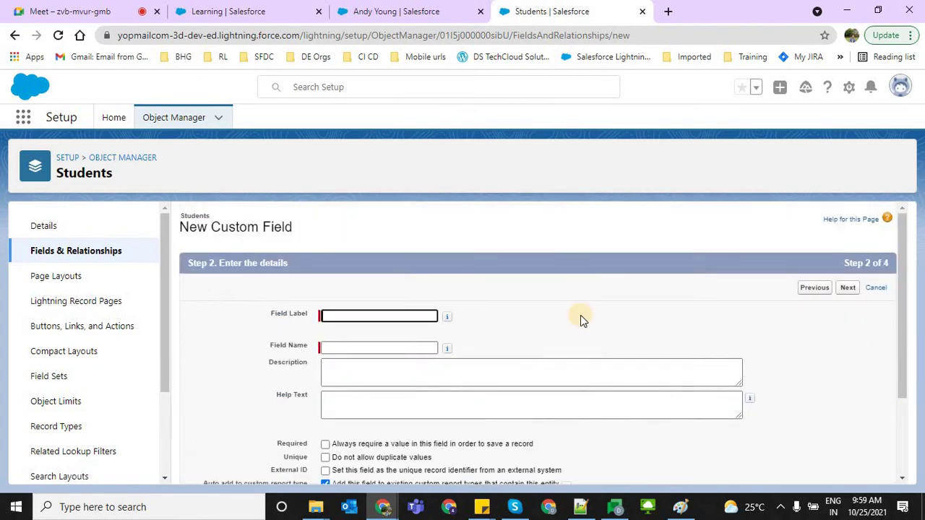
{"action": "type", "text": "E"}
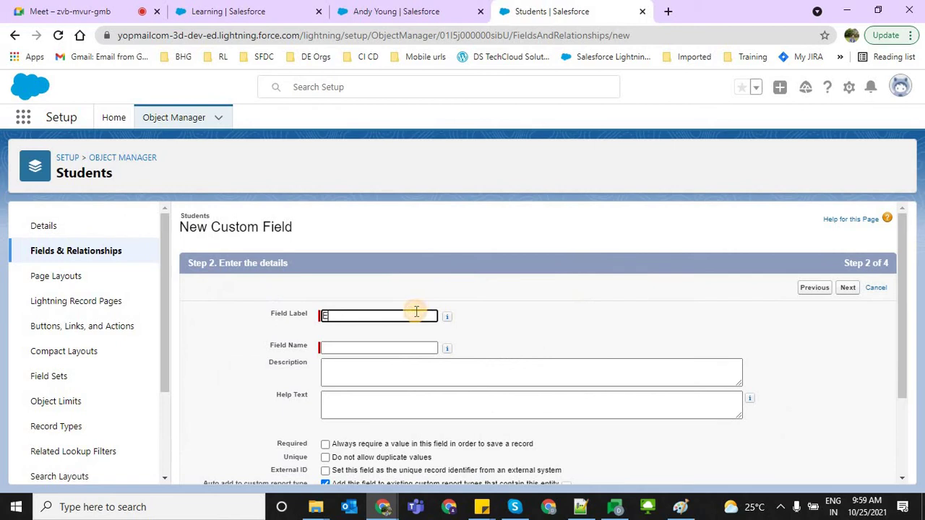
{"action": "type", "text": "mail"}
{"action": "key", "text": "Tab"}
{"action": "left_click", "coordinate": [848, 287]}
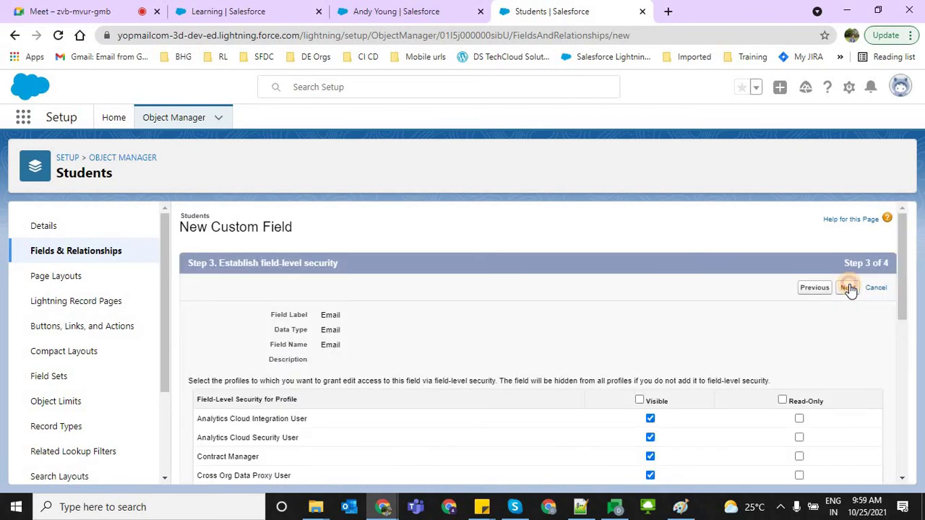
{"action": "left_click", "coordinate": [849, 288]}
{"action": "left_click", "coordinate": [848, 288]}
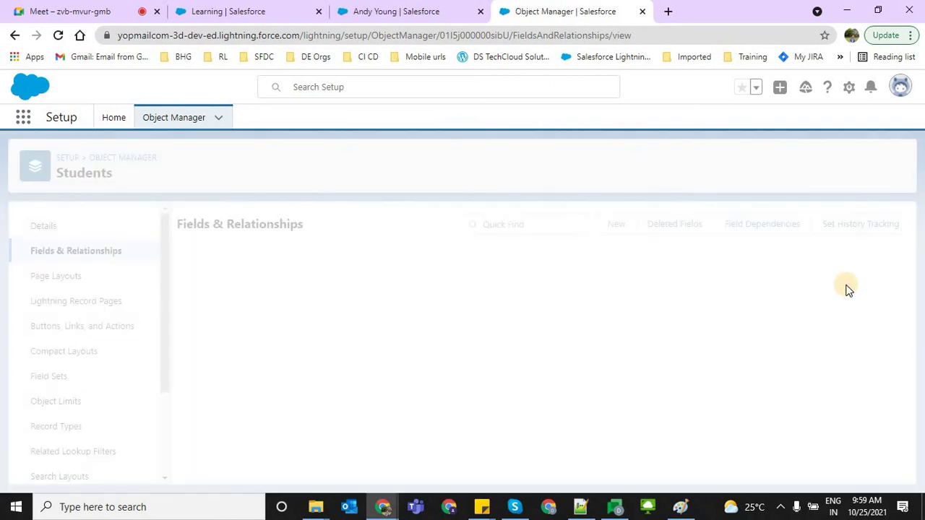
- Add a Text Area field labelled 'Address' to the Students object
{"action": "left_click", "coordinate": [620, 225]}
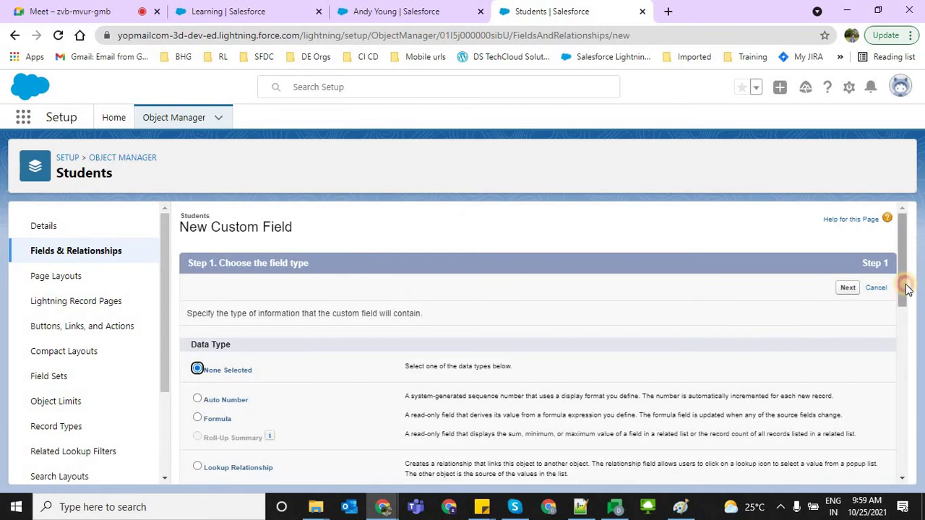
{"action": "left_click_drag", "start_coordinate": [903, 285], "coordinate": [920, 461]}
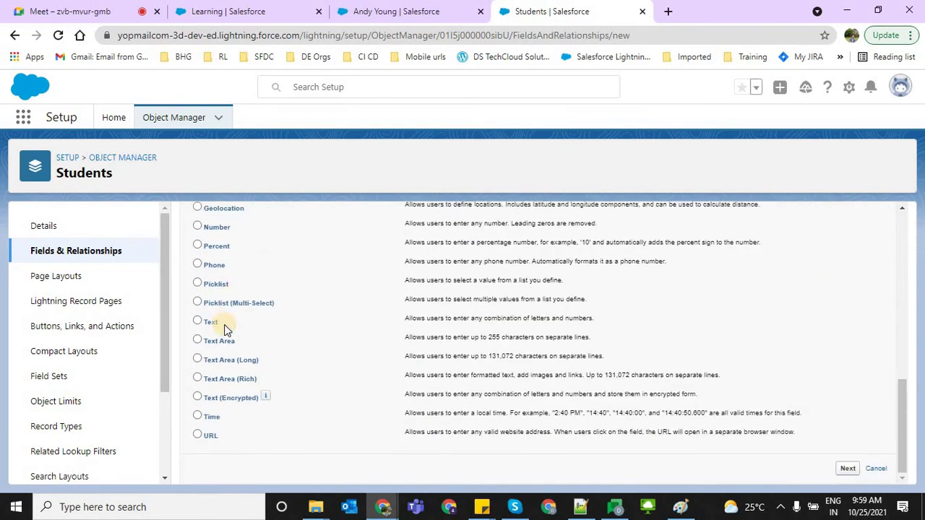
{"action": "left_click", "coordinate": [216, 342]}
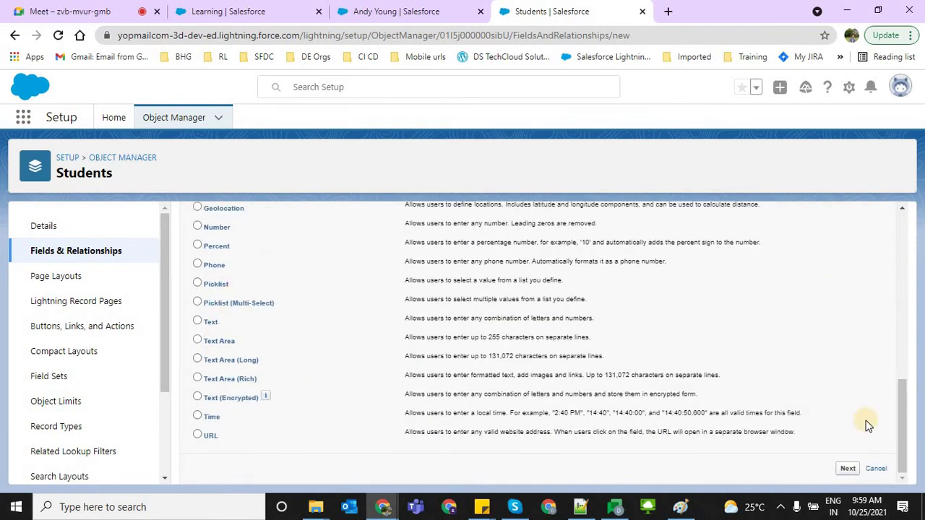
{"action": "left_click", "coordinate": [847, 468]}
{"action": "left_click", "coordinate": [413, 317]}
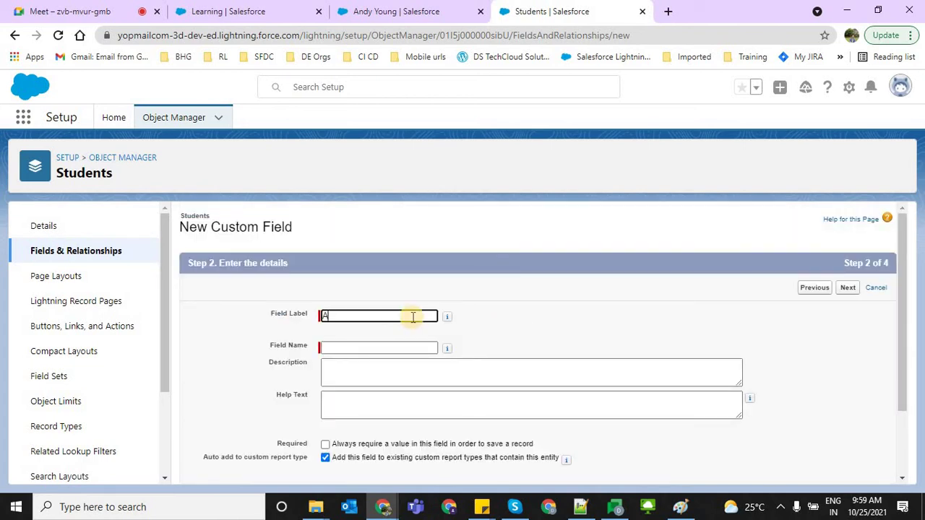
{"action": "key", "text": "Tab"}
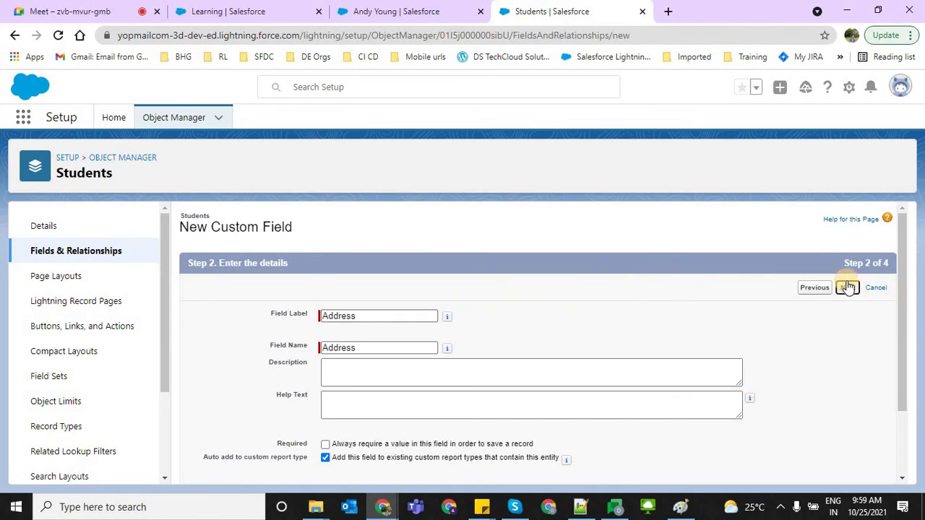
{"action": "left_click", "coordinate": [848, 287]}
{"action": "left_click", "coordinate": [846, 286]}
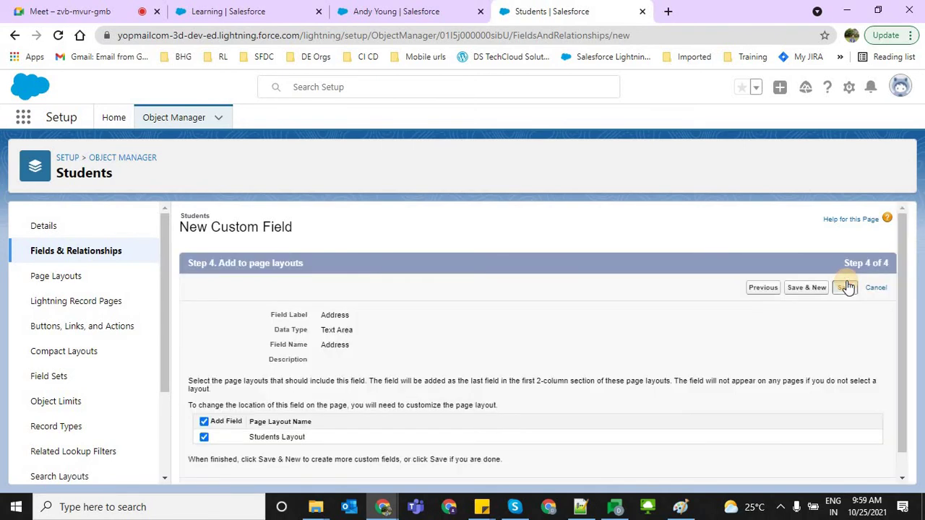
{"action": "left_click", "coordinate": [844, 287]}
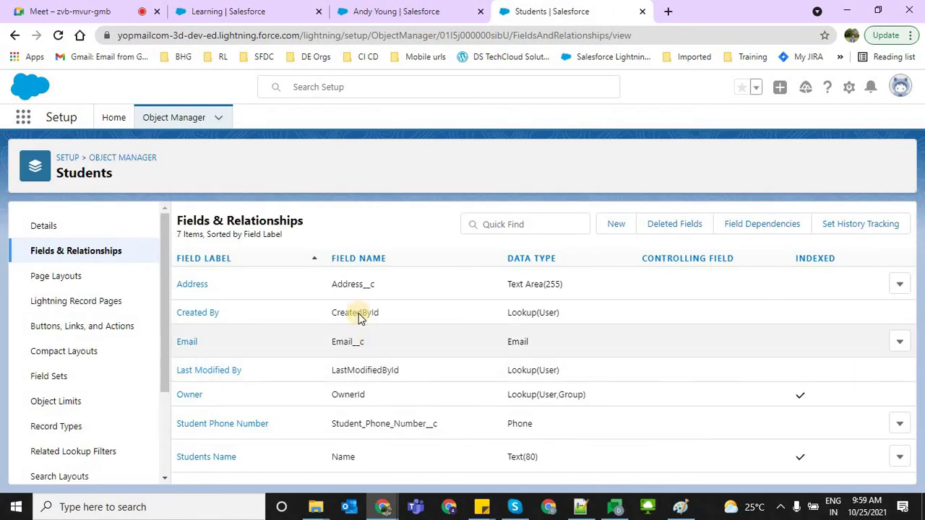
- Review the field names Address__c, Student_Phone_Number__c, Name and CreatedById in the list
{"action": "left_click_drag", "start_coordinate": [335, 286], "coordinate": [374, 284]}
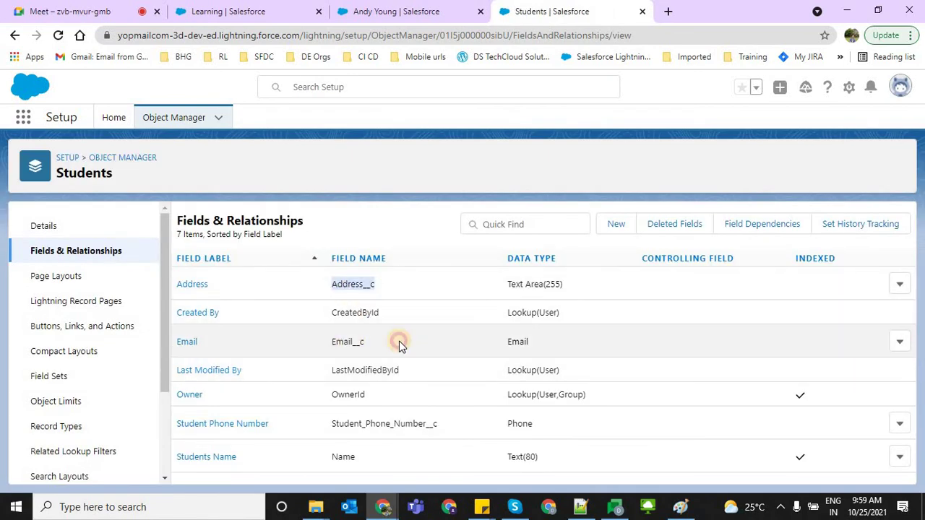
{"action": "left_click_drag", "start_coordinate": [331, 423], "coordinate": [423, 426]}
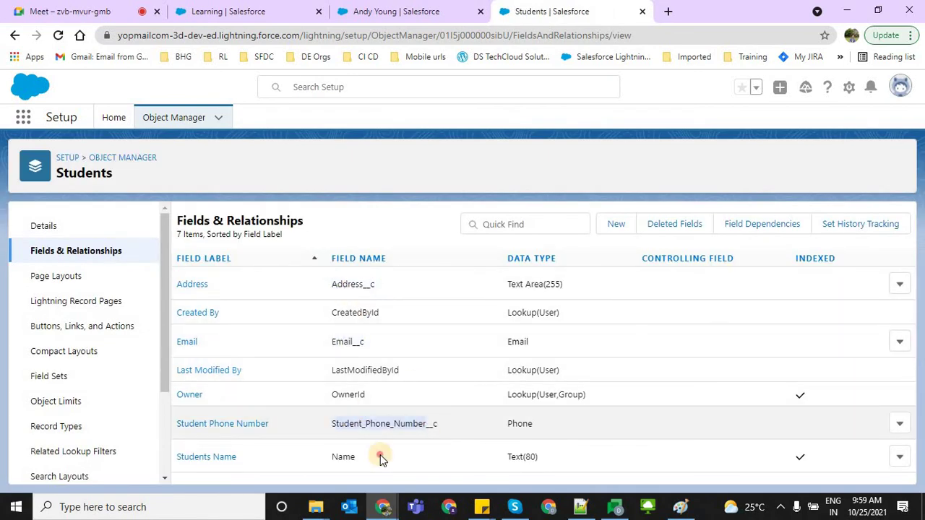
{"action": "left_click", "coordinate": [354, 453]}
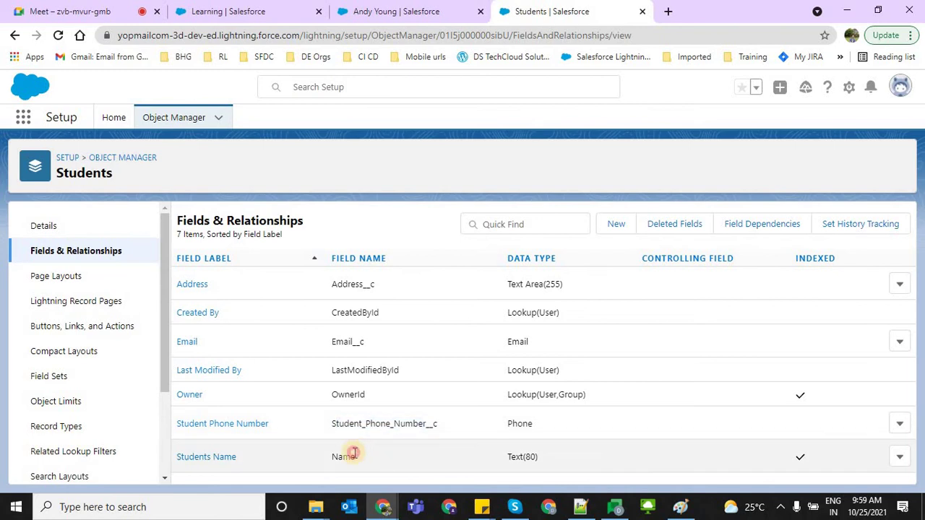
{"action": "left_click", "coordinate": [348, 380]}
{"action": "double_click", "coordinate": [347, 383]}
{"action": "left_click_drag", "start_coordinate": [439, 374], "coordinate": [331, 370]}
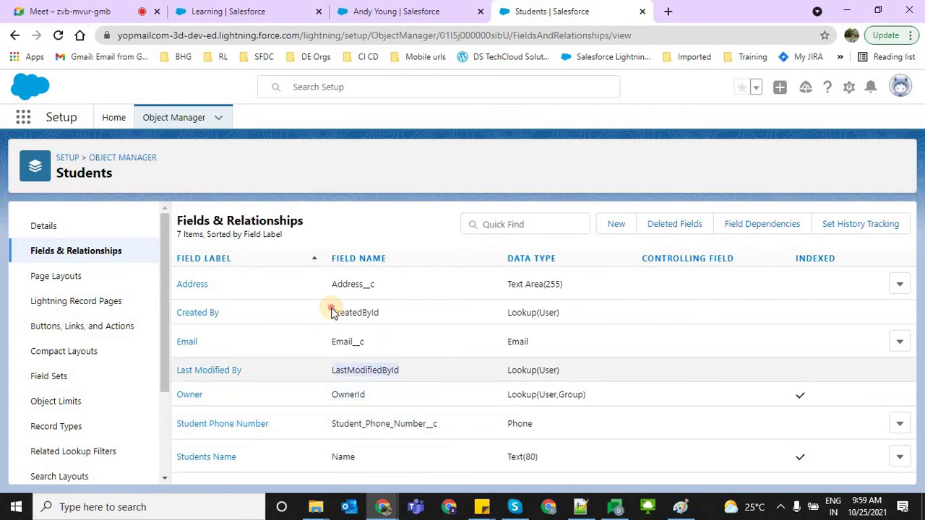
{"action": "left_click_drag", "start_coordinate": [330, 310], "coordinate": [393, 319]}
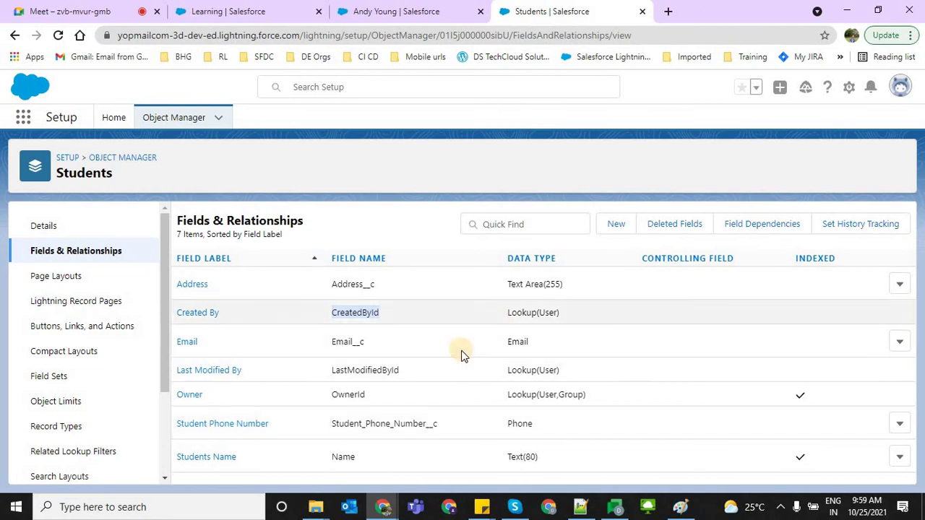
{"action": "left_click", "coordinate": [332, 284]}
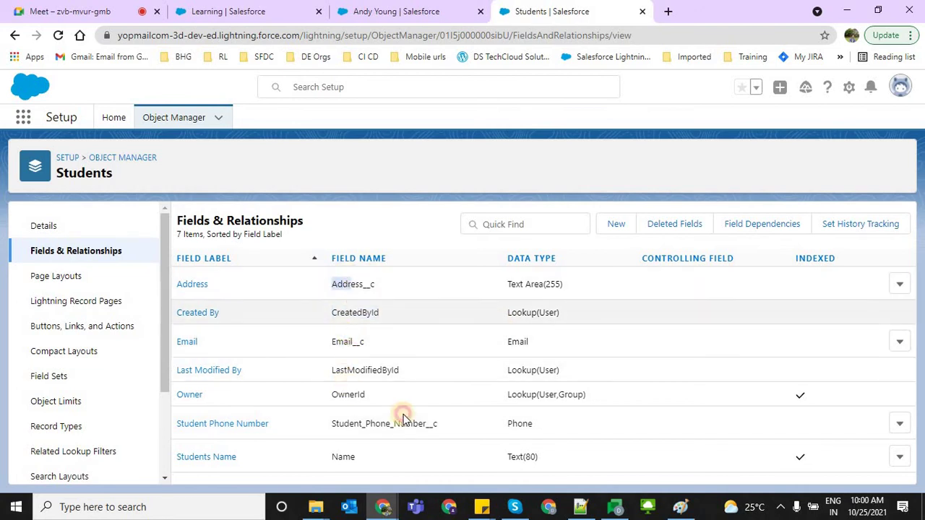
{"action": "left_click_drag", "start_coordinate": [403, 425], "coordinate": [351, 394]}
{"action": "left_click", "coordinate": [104, 178]}
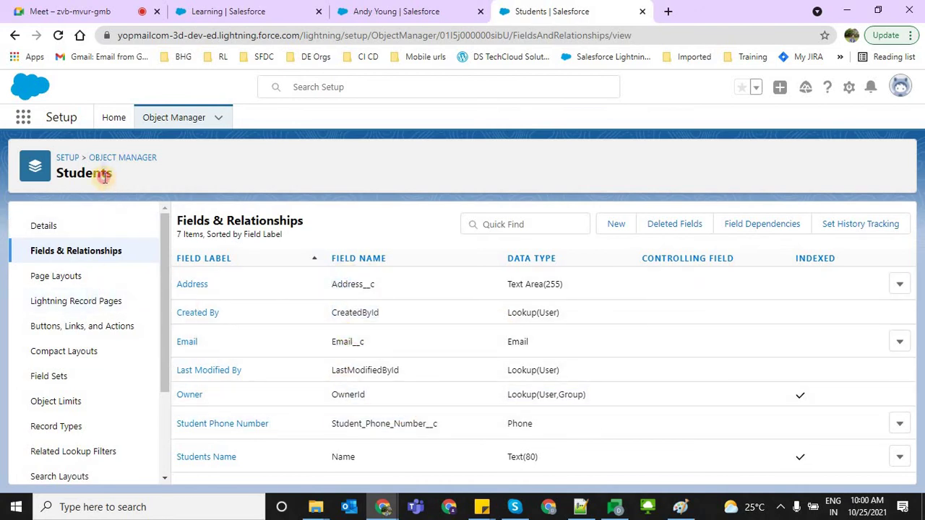
- Reload the Sales app page so the Students tab becomes available
{"action": "left_click", "coordinate": [273, 8]}
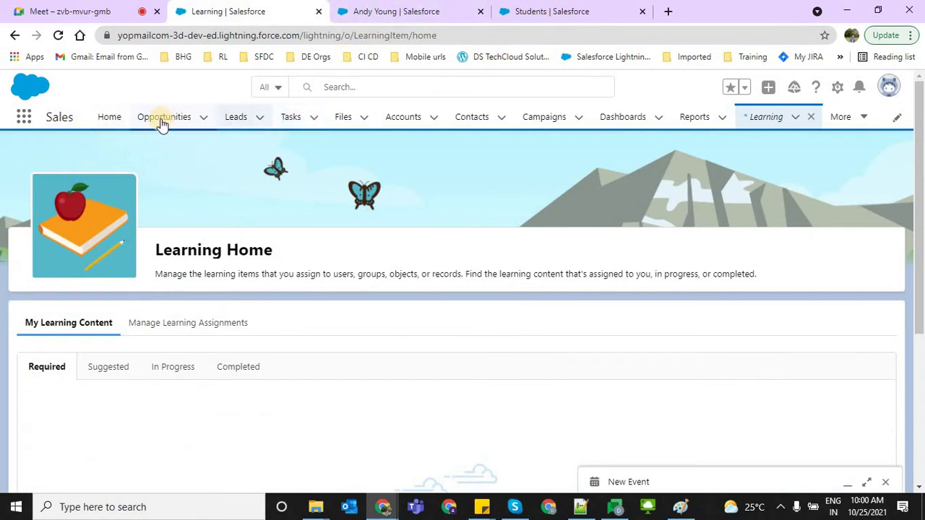
{"action": "left_click", "coordinate": [204, 39]}
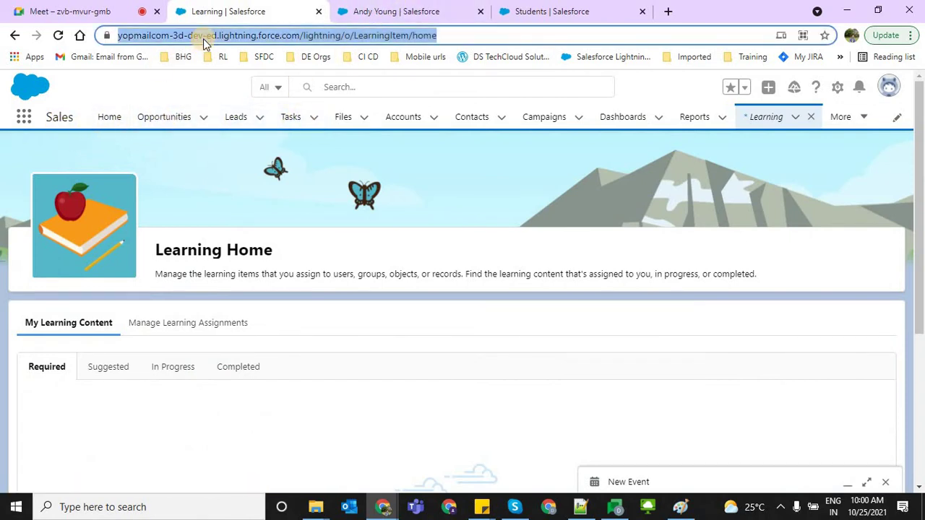
{"action": "key", "text": "Return"}
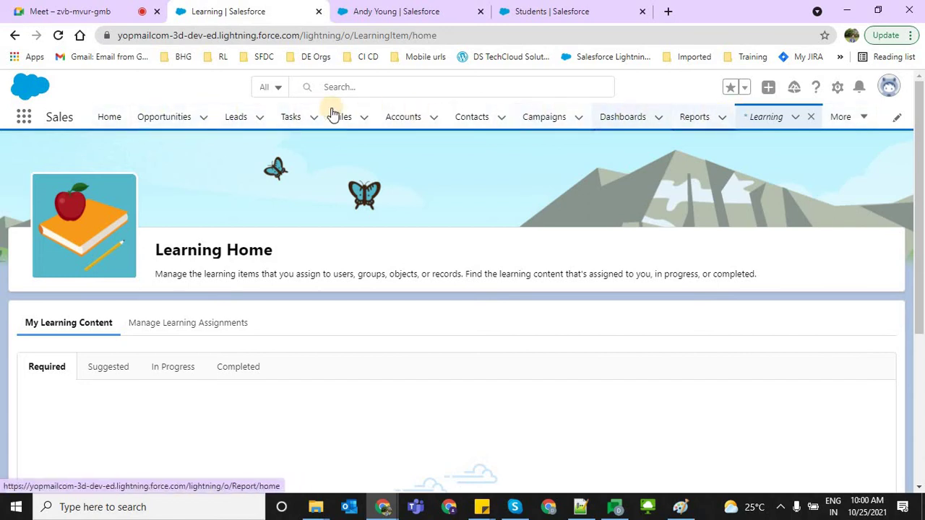
- Open More > Students, start a new Students record, and check its field list
{"action": "left_click", "coordinate": [850, 120]}
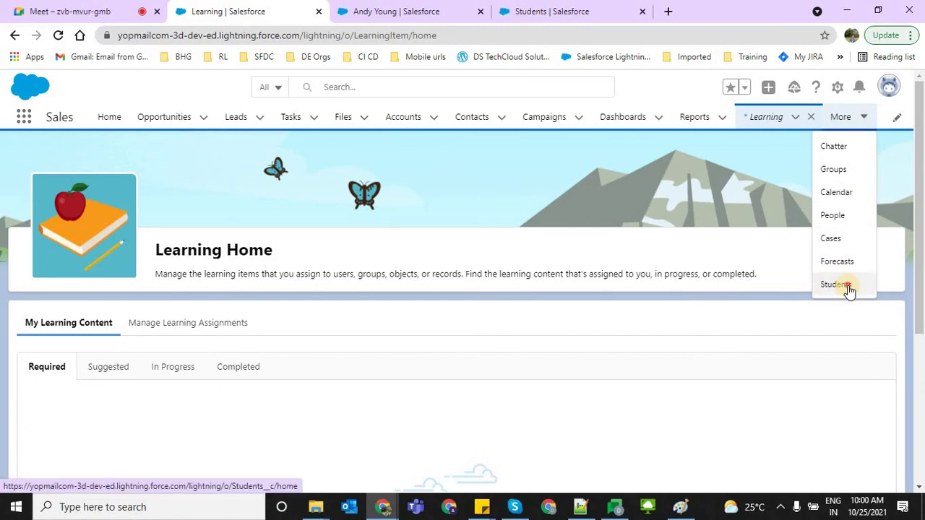
{"action": "left_click", "coordinate": [836, 284]}
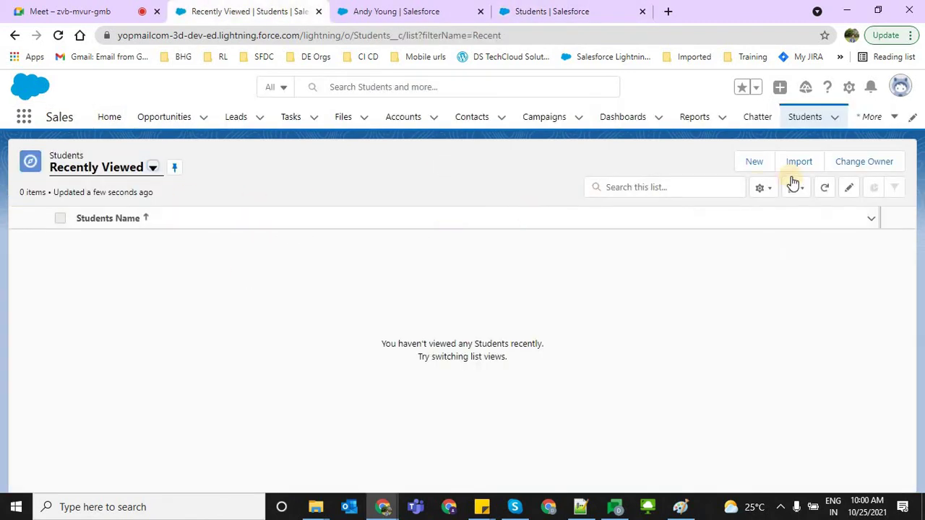
{"action": "left_click", "coordinate": [761, 161]}
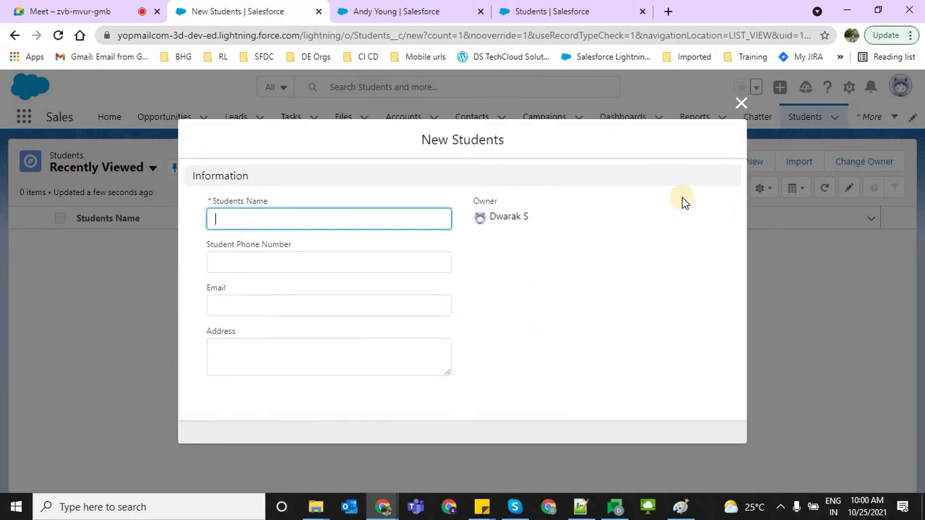
{"action": "left_click", "coordinate": [268, 247]}
{"action": "left_click_drag", "start_coordinate": [202, 295], "coordinate": [235, 339]}
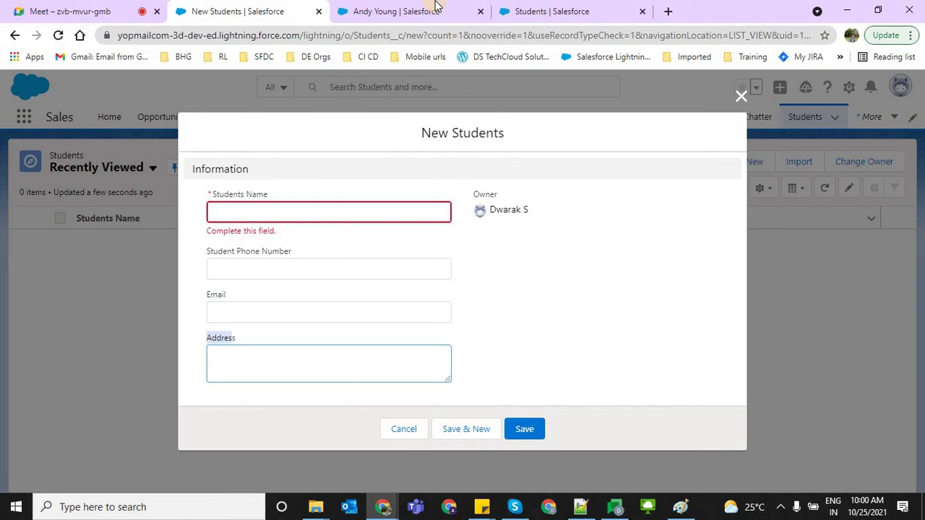
{"action": "left_click", "coordinate": [547, 11]}
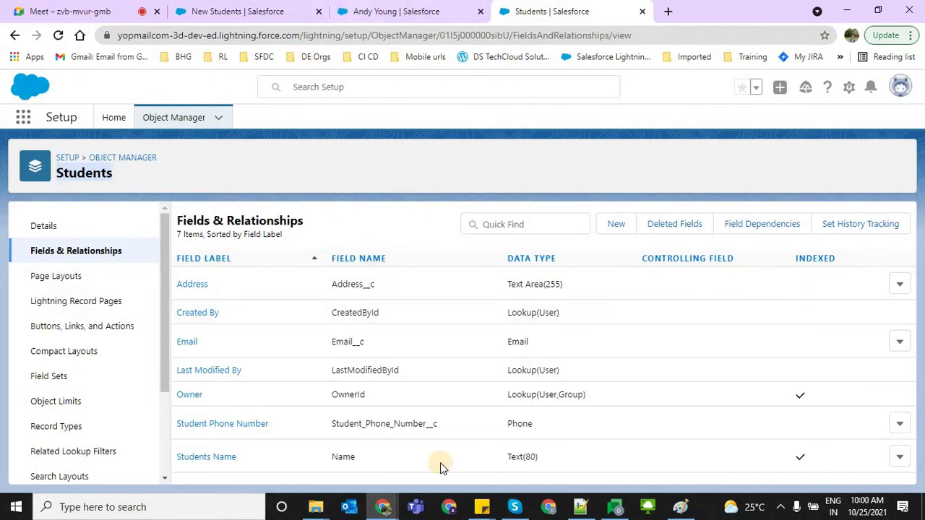
- Fill in the student's name, email and city as the address, then save the record
{"action": "left_click", "coordinate": [273, 8]}
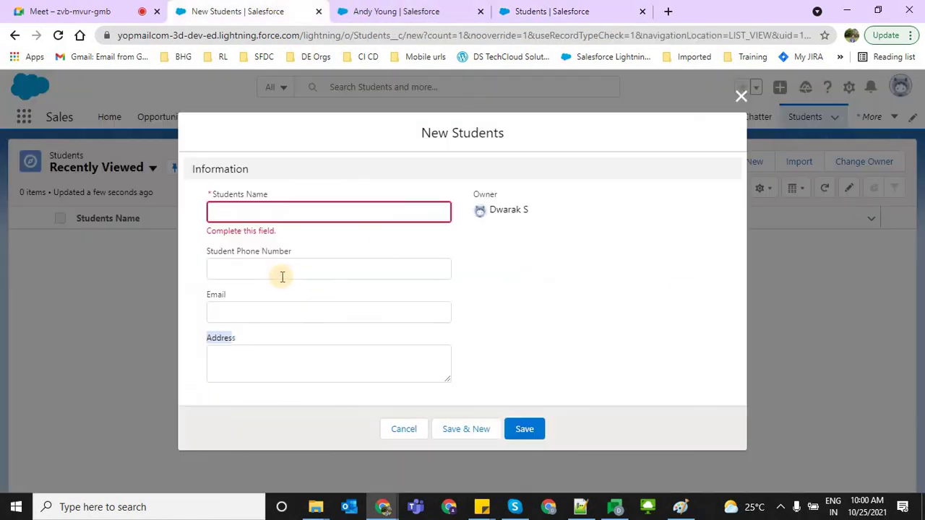
{"action": "left_click", "coordinate": [235, 212]}
{"action": "type", "text": "Dwarak"}
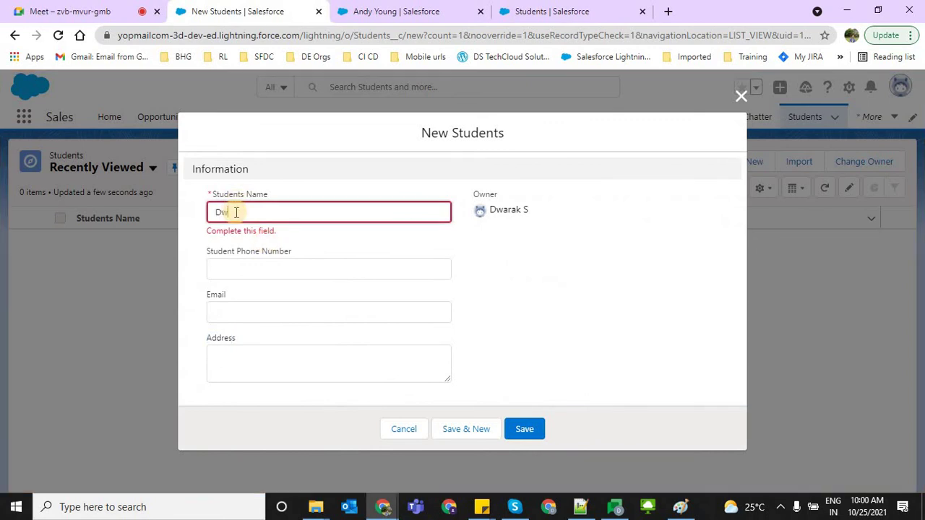
{"action": "key", "text": "Tab"}
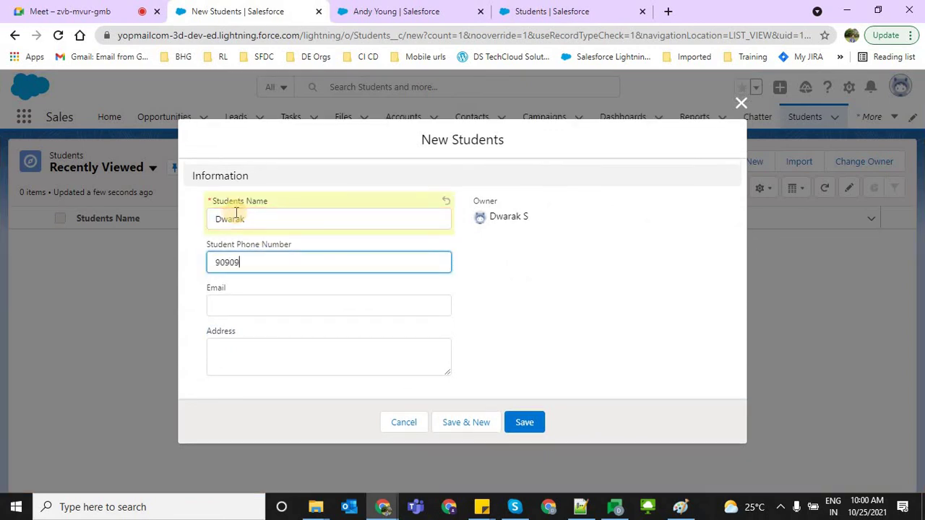
{"action": "key", "text": "Tab"}
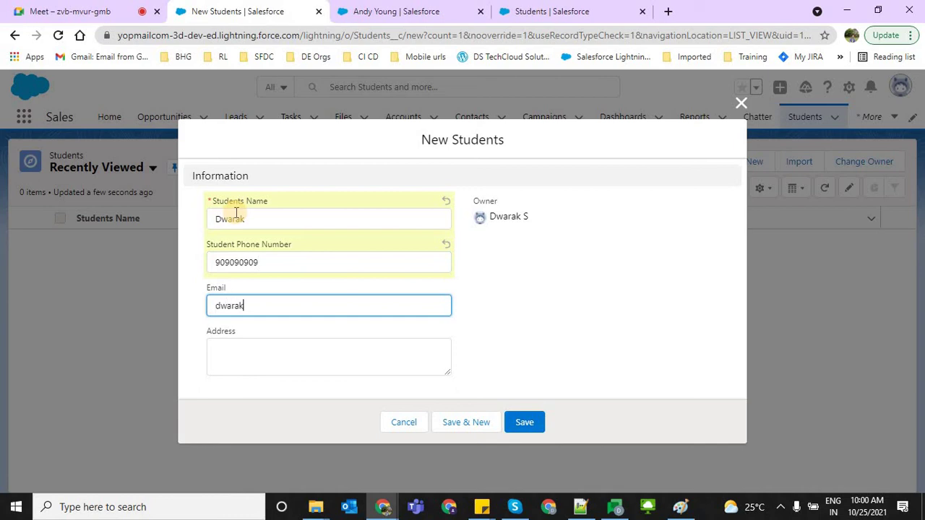
{"action": "type", "text": "@gmail.com"}
{"action": "key", "text": "Tab"}
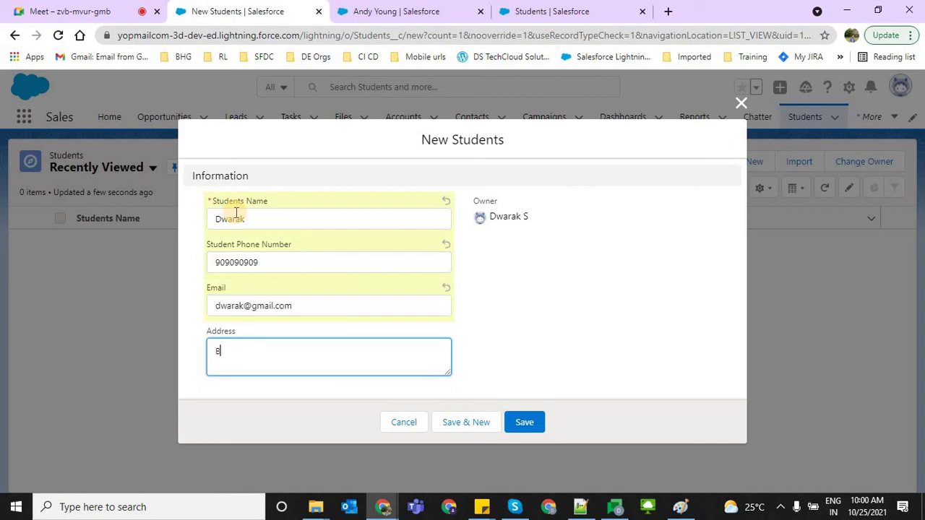
{"action": "type", "text": "Bangalore"}
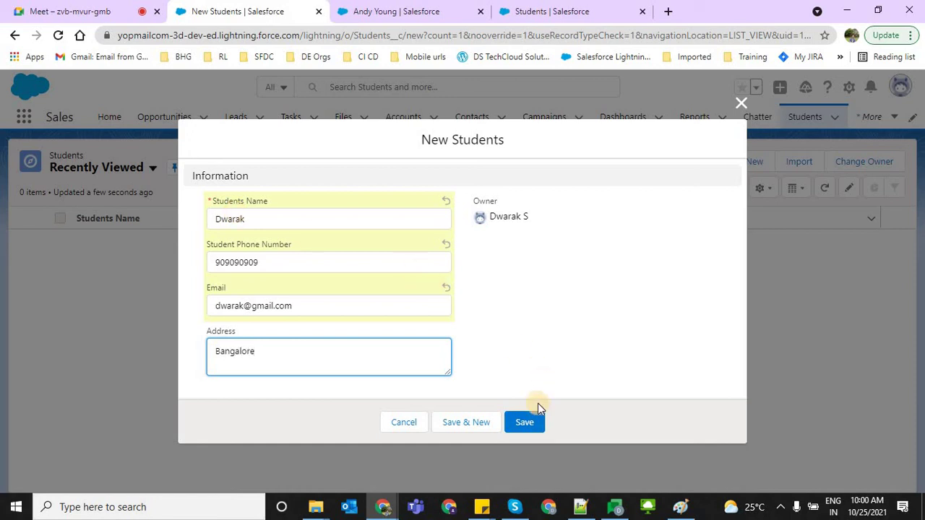
{"action": "left_click", "coordinate": [525, 422]}
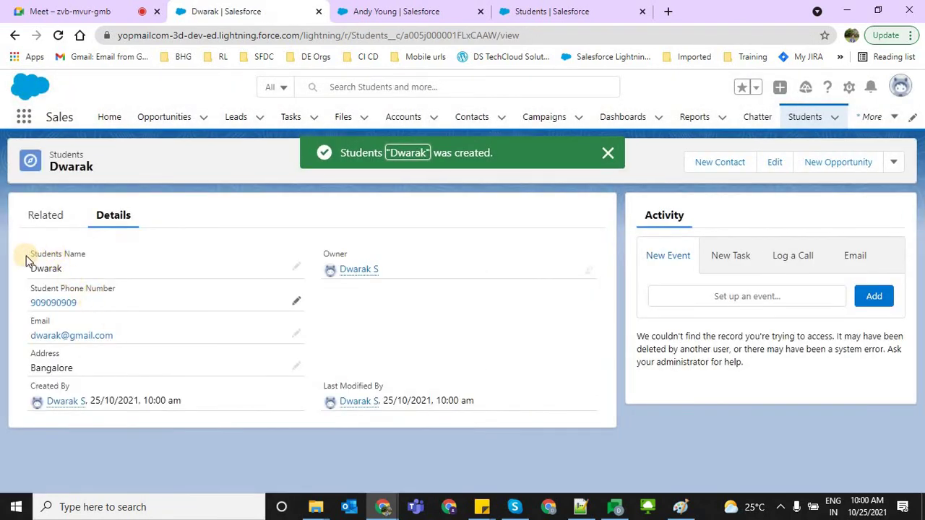
- Review the saved record, dismiss the creation notice and return to the Students list
{"action": "left_click_drag", "start_coordinate": [25, 256], "coordinate": [115, 390]}
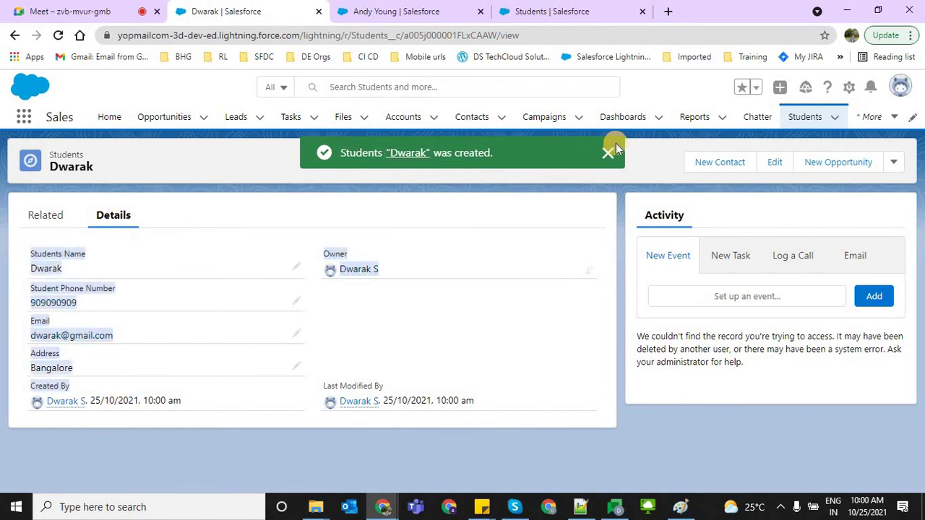
{"action": "left_click", "coordinate": [611, 153]}
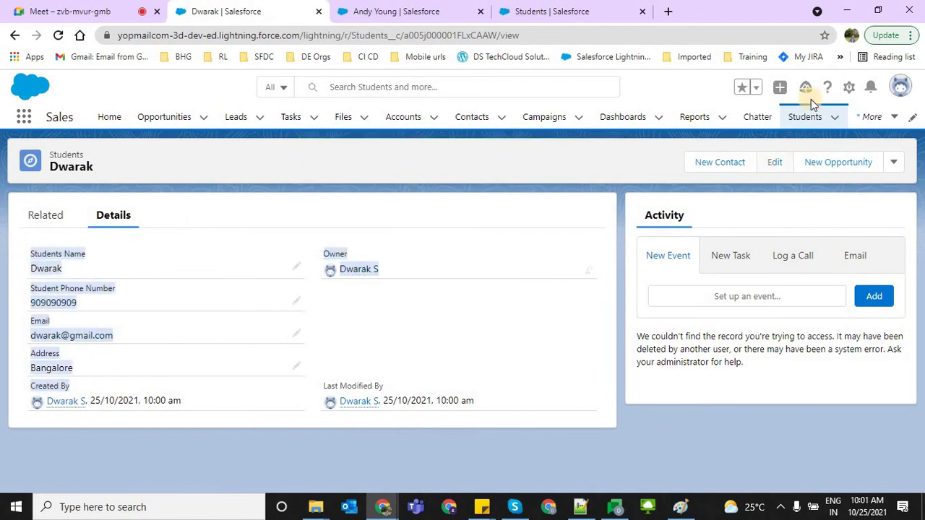
{"action": "left_click", "coordinate": [802, 118]}
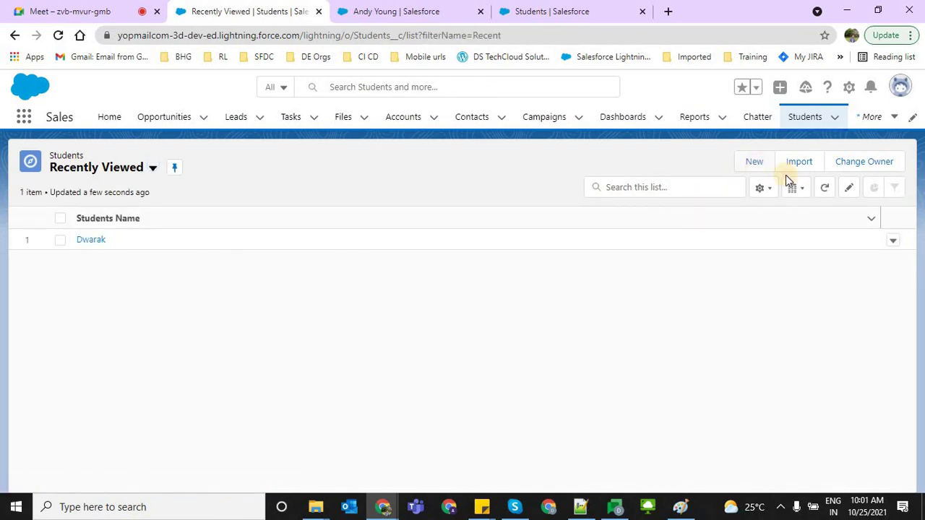
- Create and save a second Students record with the student's name, phone number, email and address
{"action": "left_click", "coordinate": [754, 164]}
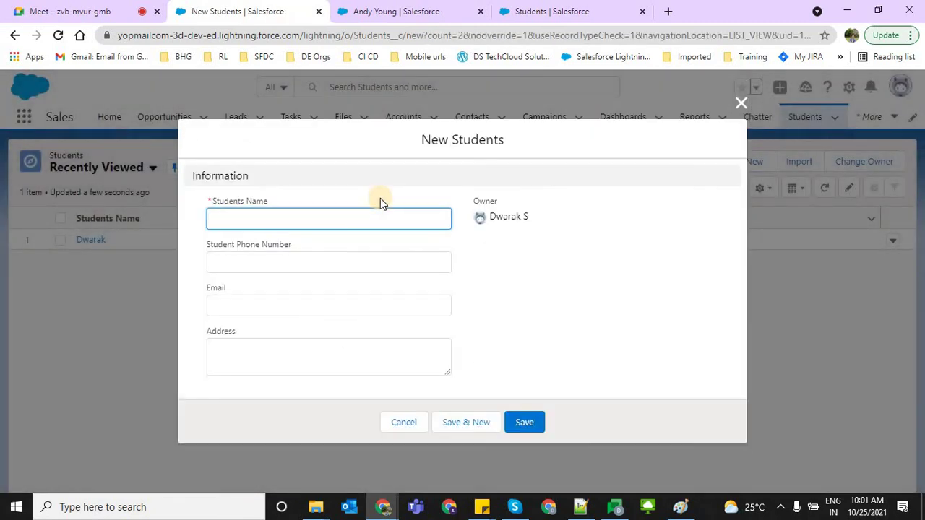
{"action": "type", "text": "Parineetha"}
{"action": "key", "text": "Tab"}
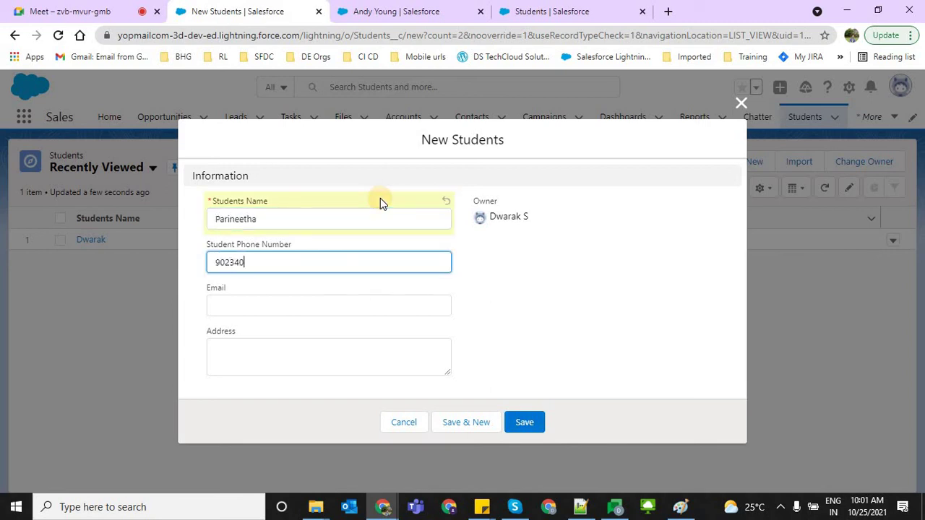
{"action": "key", "text": "Tab"}
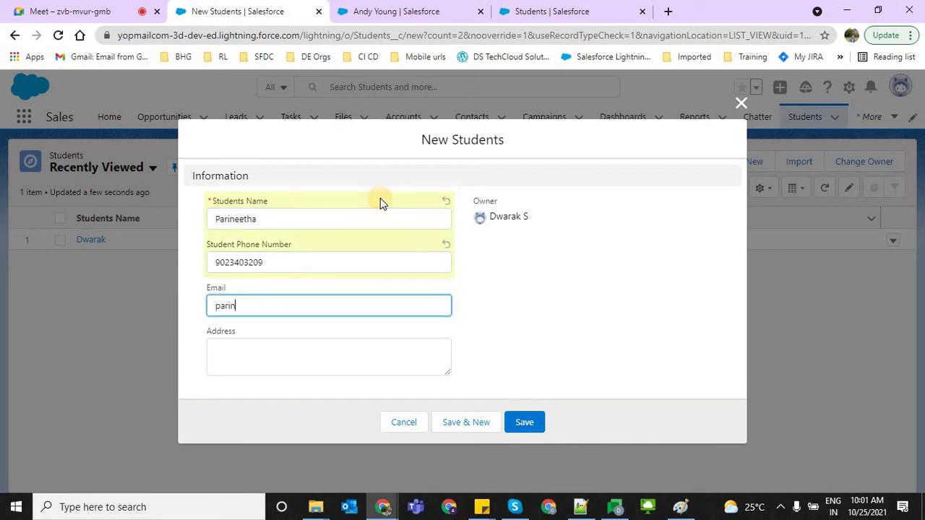
{"action": "key", "text": "Tab"}
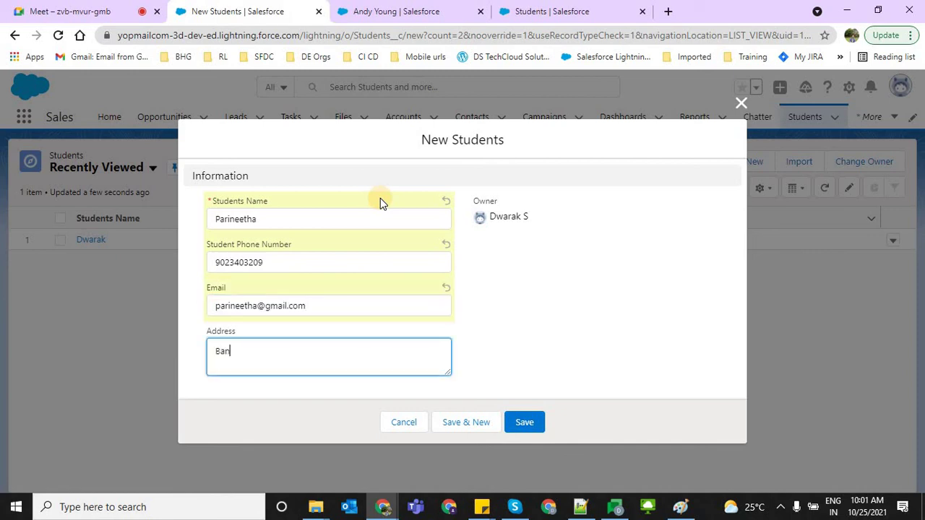
{"action": "type", "text": "Banglore"}
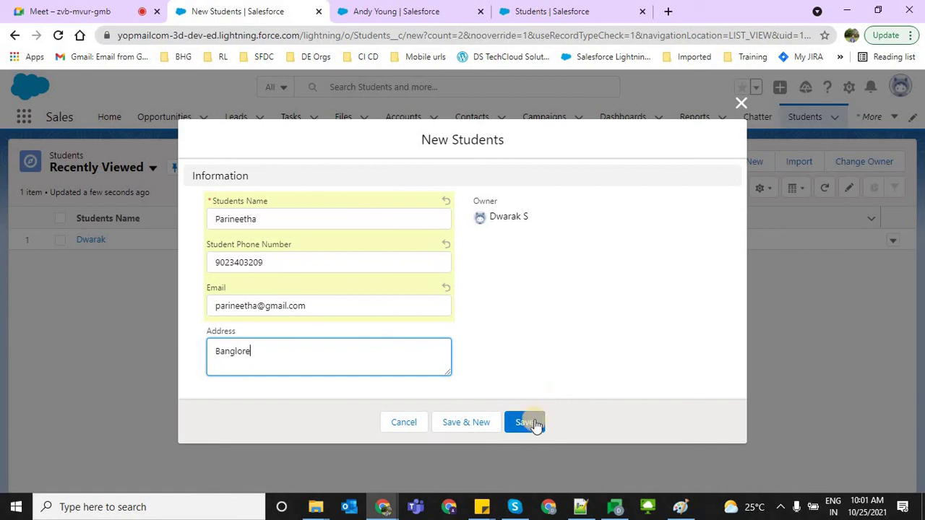
{"action": "left_click", "coordinate": [533, 422]}
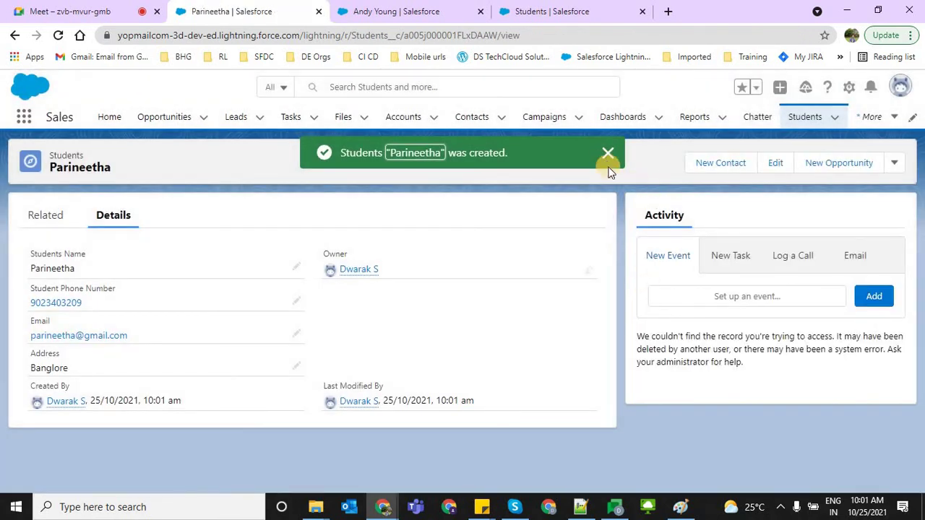
- Open the new student's record, close its edit form unchanged, and return to Students Fields & Relationships
{"action": "left_click", "coordinate": [805, 116]}
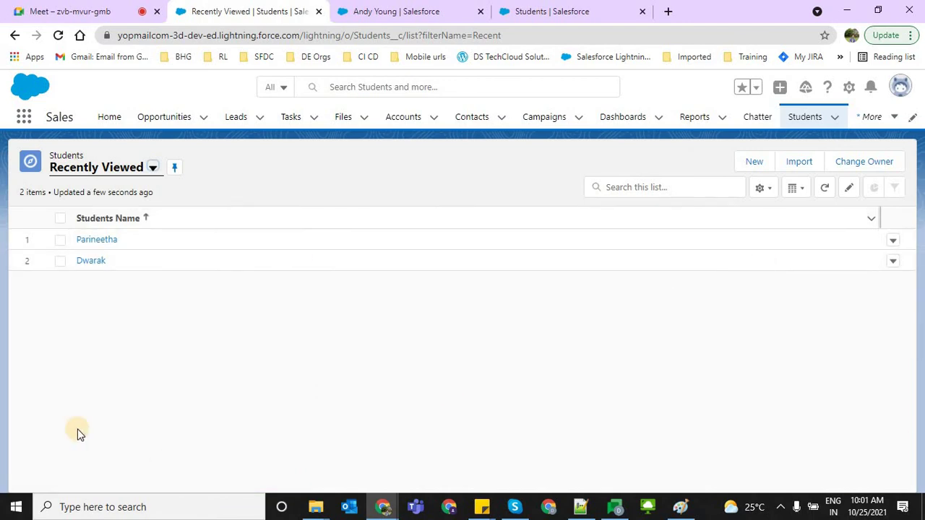
{"action": "left_click", "coordinate": [108, 240]}
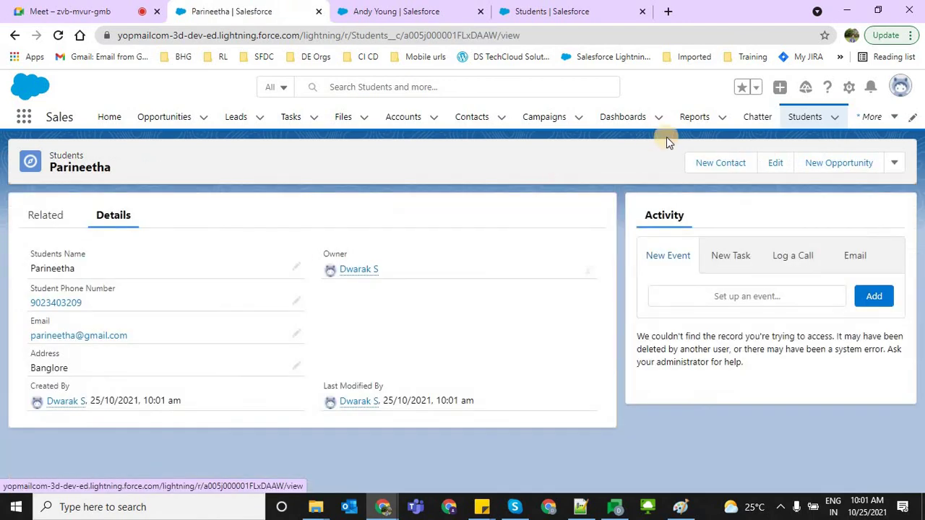
{"action": "left_click", "coordinate": [776, 162]}
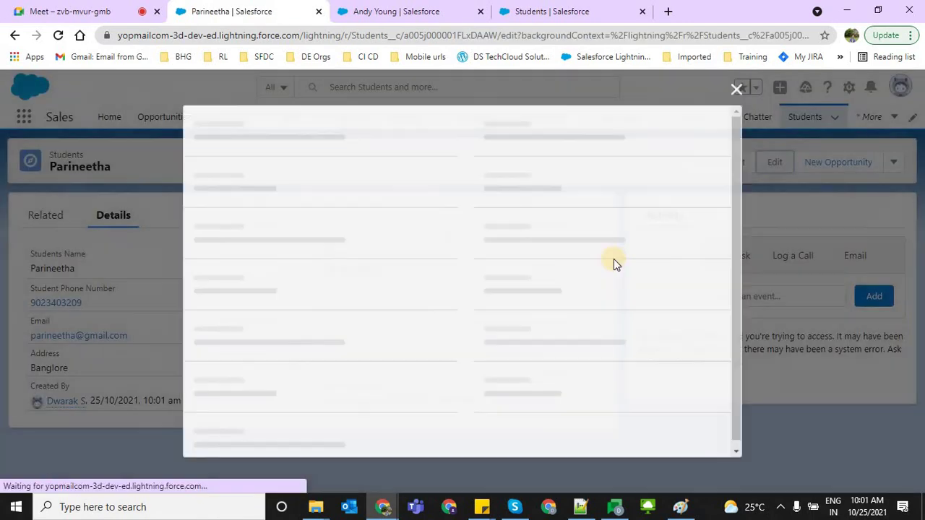
{"action": "left_click", "coordinate": [741, 98]}
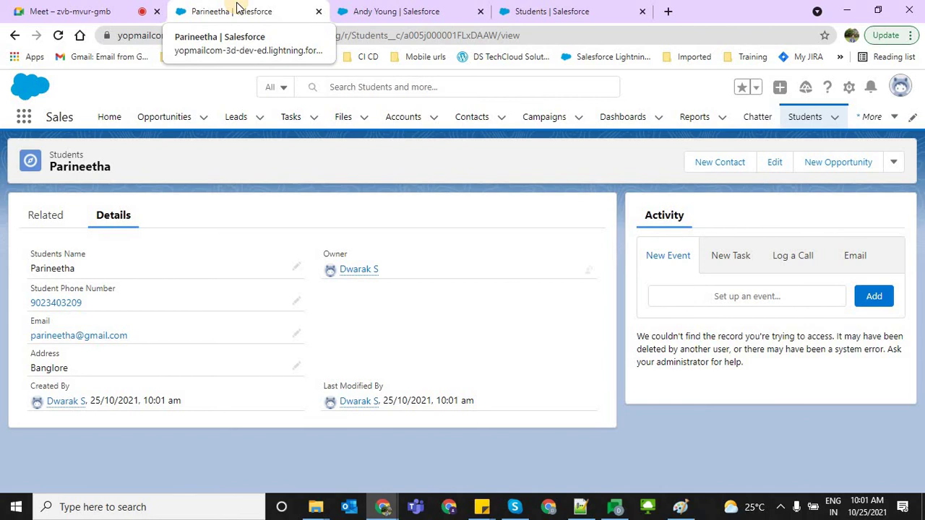
{"action": "left_click", "coordinate": [371, 212]}
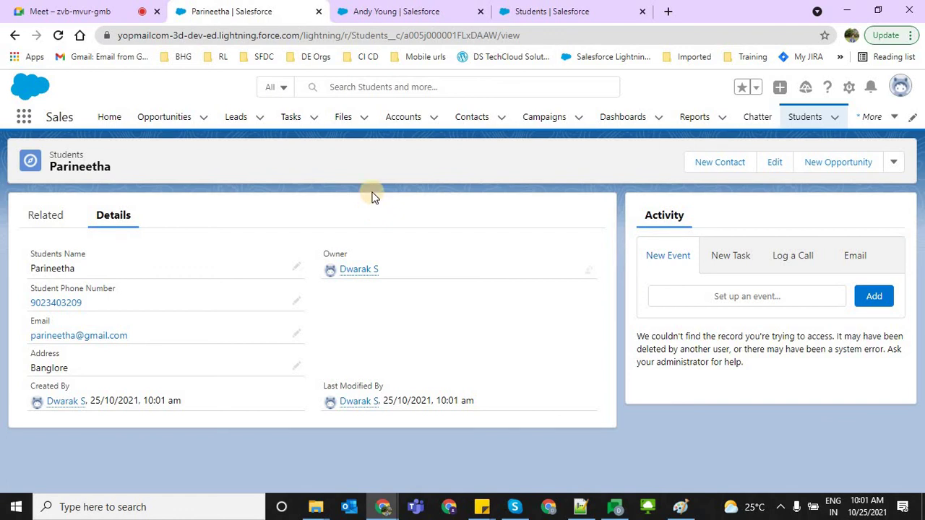
{"action": "left_click", "coordinate": [531, 11]}
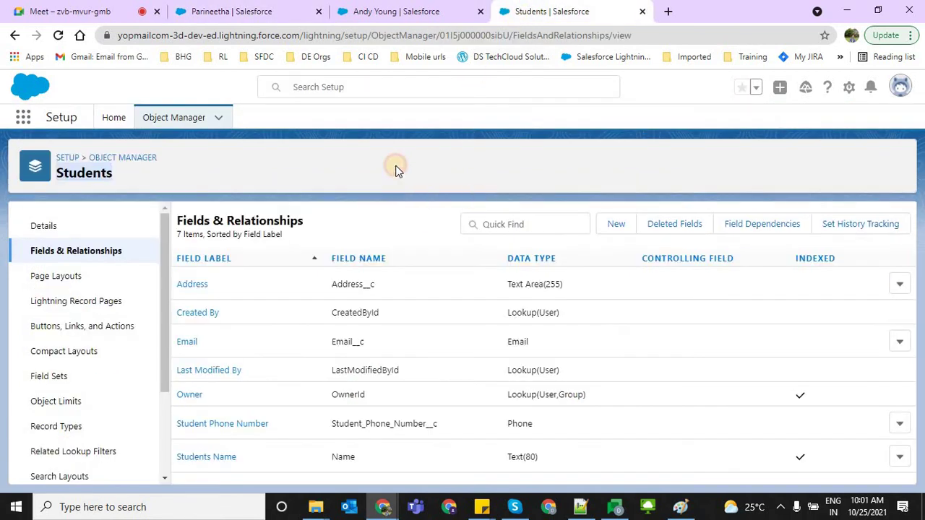
- Re-save the Students object definition as Deployed with search allowed, then go back to Object Manager
{"action": "left_click", "coordinate": [119, 154]}
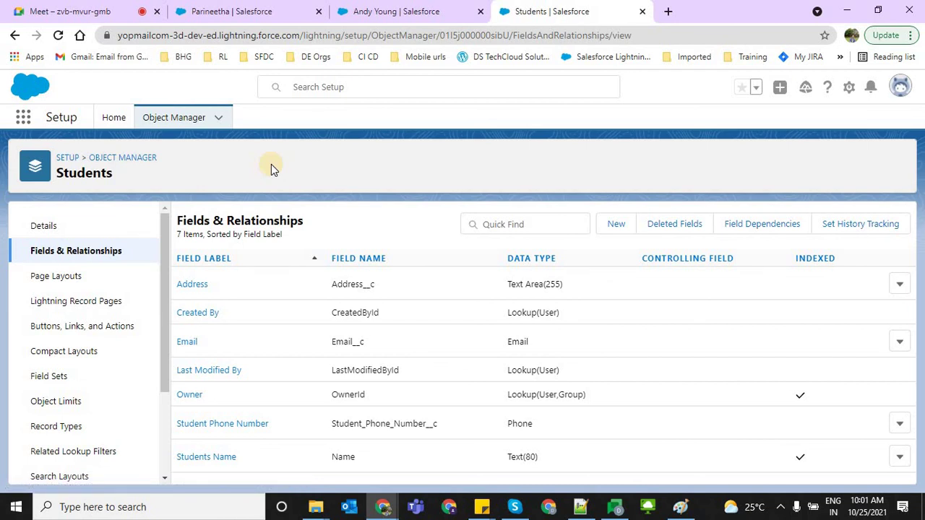
{"action": "left_click", "coordinate": [385, 148]}
{"action": "left_click", "coordinate": [65, 253]}
{"action": "left_click", "coordinate": [44, 227]}
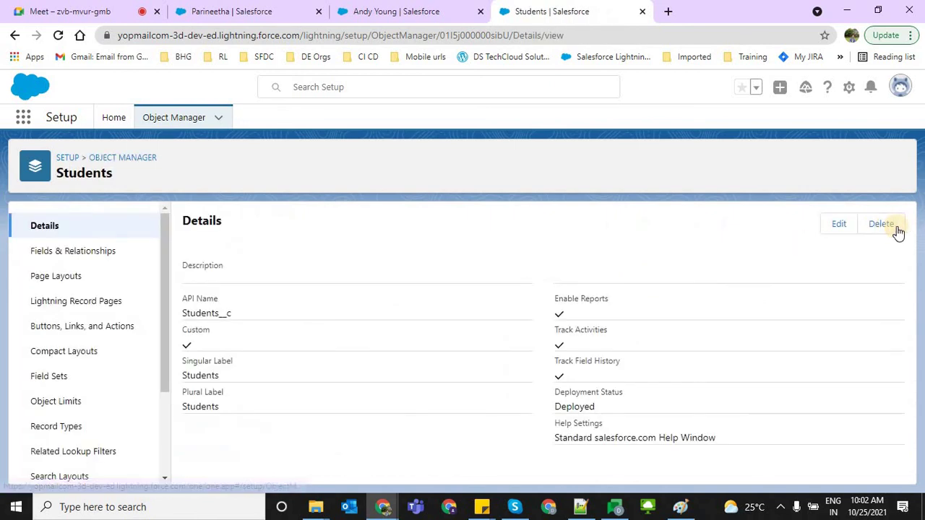
{"action": "left_click", "coordinate": [842, 227]}
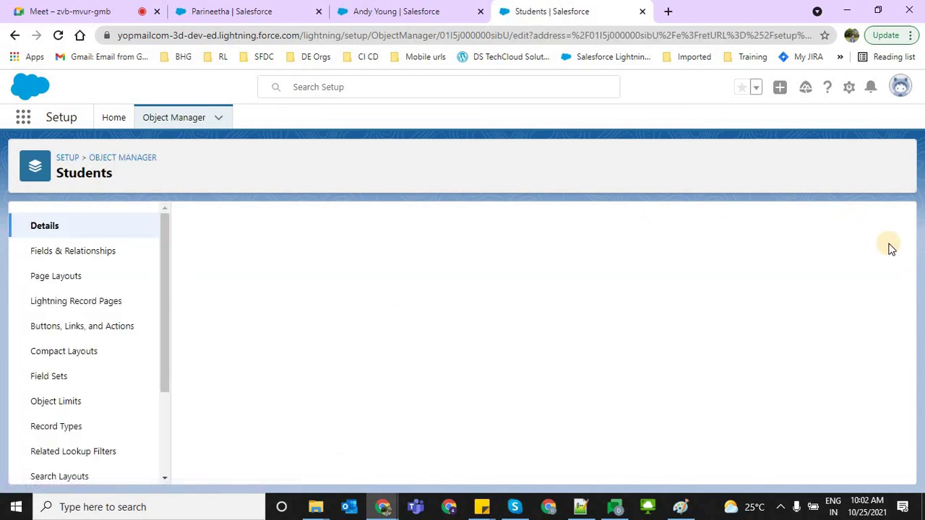
{"action": "left_click_drag", "start_coordinate": [902, 250], "coordinate": [909, 458]}
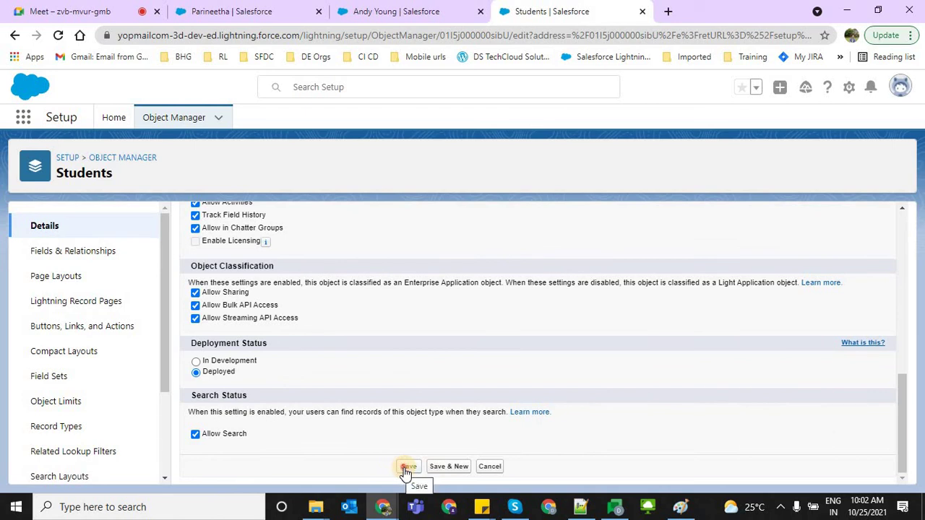
{"action": "left_click", "coordinate": [451, 466]}
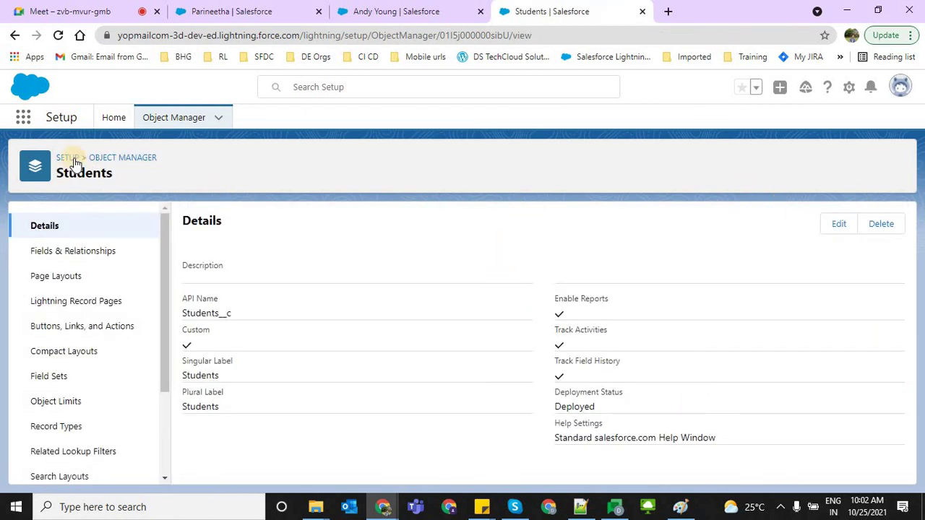
{"action": "left_click", "coordinate": [107, 158]}
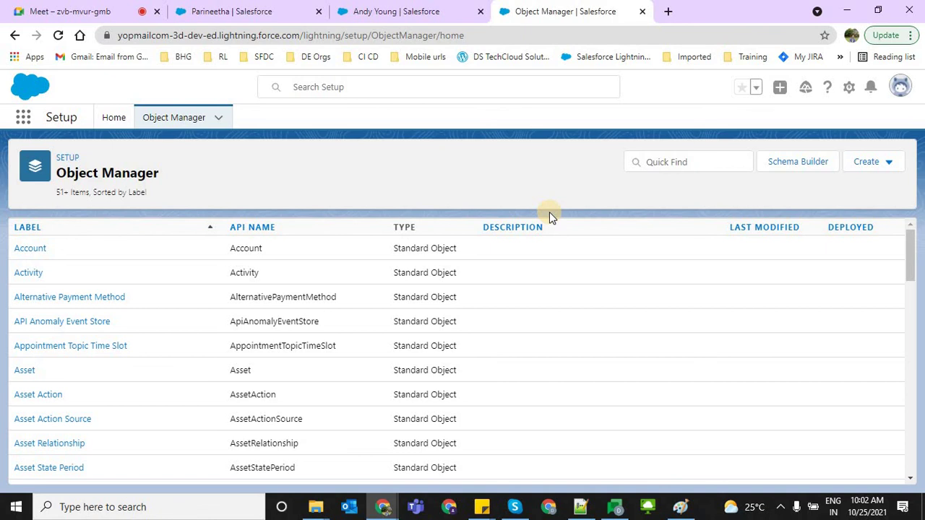
- Open the Students list in the Marketing app and dismiss the help panel
{"action": "left_click", "coordinate": [501, 181]}
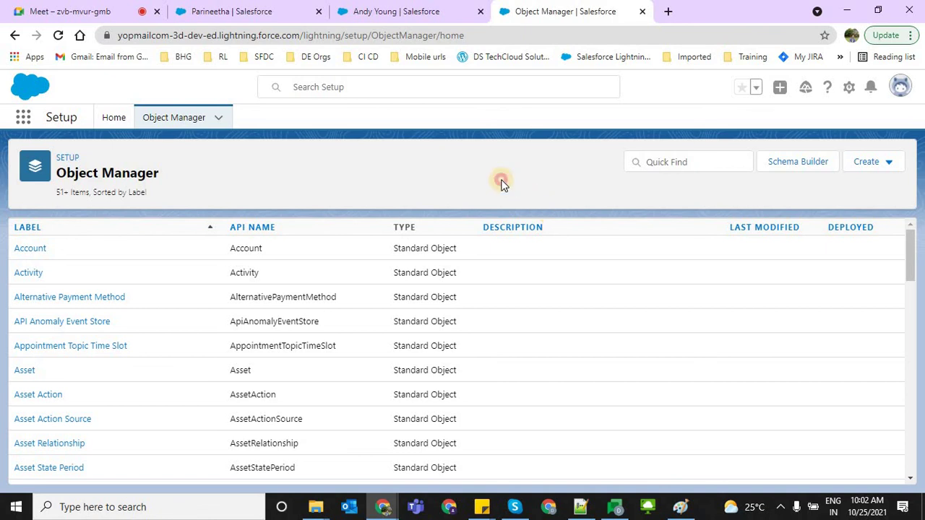
{"action": "left_click", "coordinate": [427, 8]}
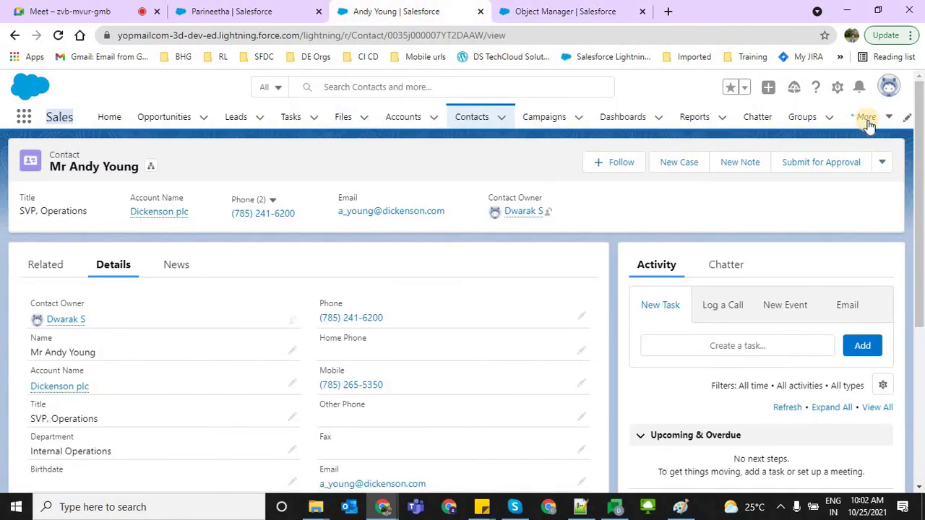
{"action": "left_click", "coordinate": [27, 117]}
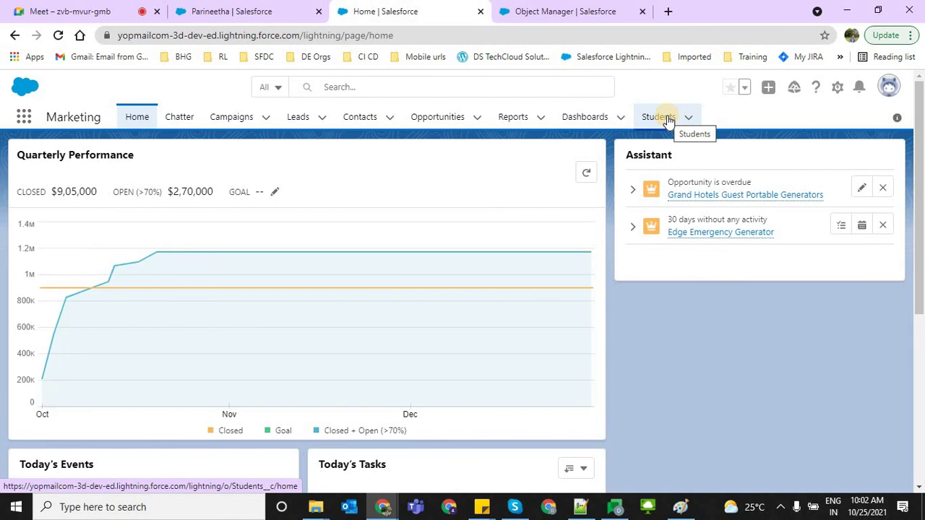
{"action": "left_click", "coordinate": [666, 120]}
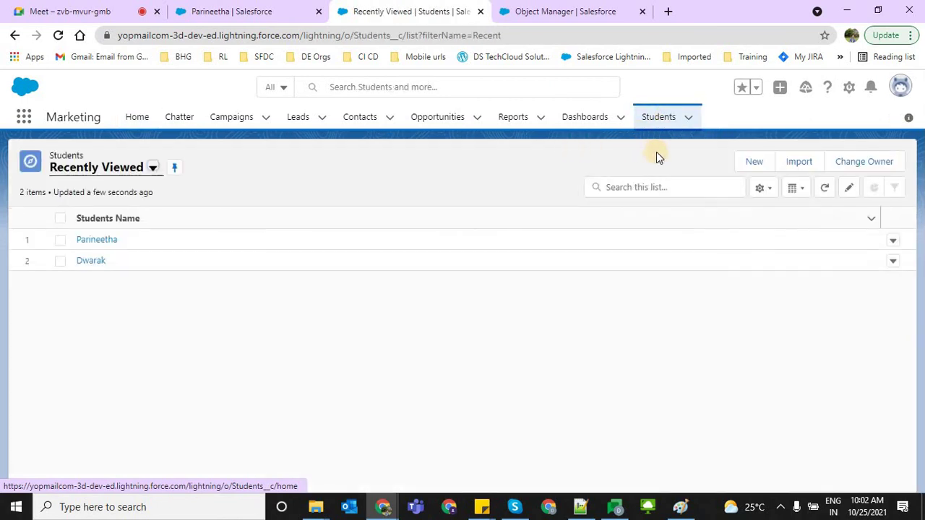
{"action": "left_click", "coordinate": [859, 185]}
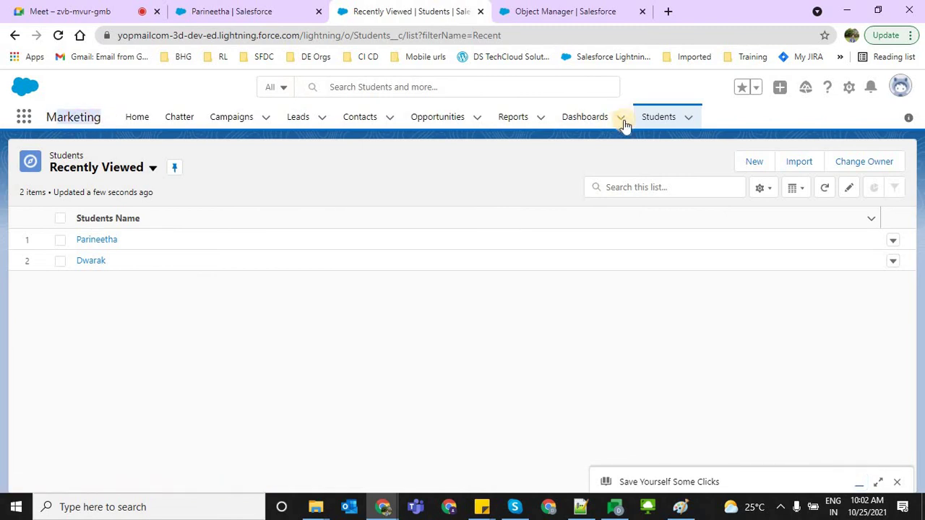
- Switch to the Content app and open its Students list
{"action": "left_click", "coordinate": [24, 117]}
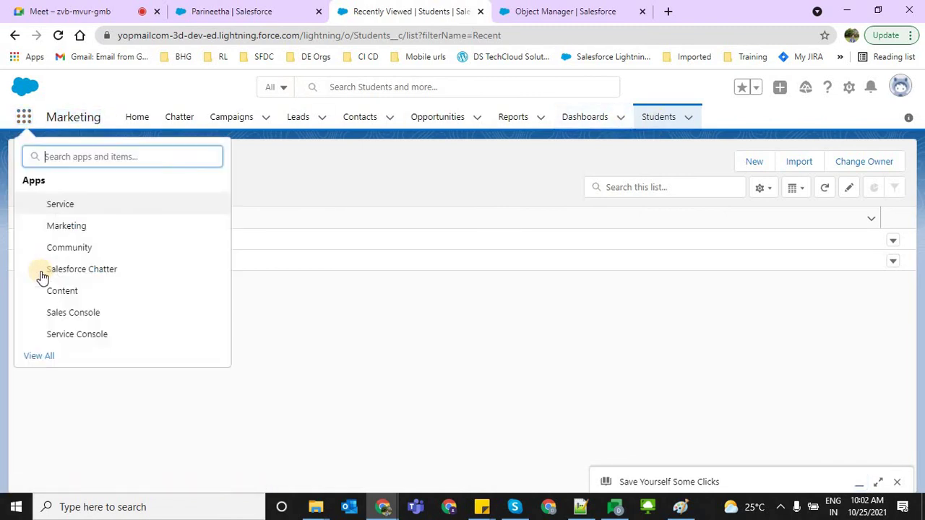
{"action": "left_click", "coordinate": [42, 296]}
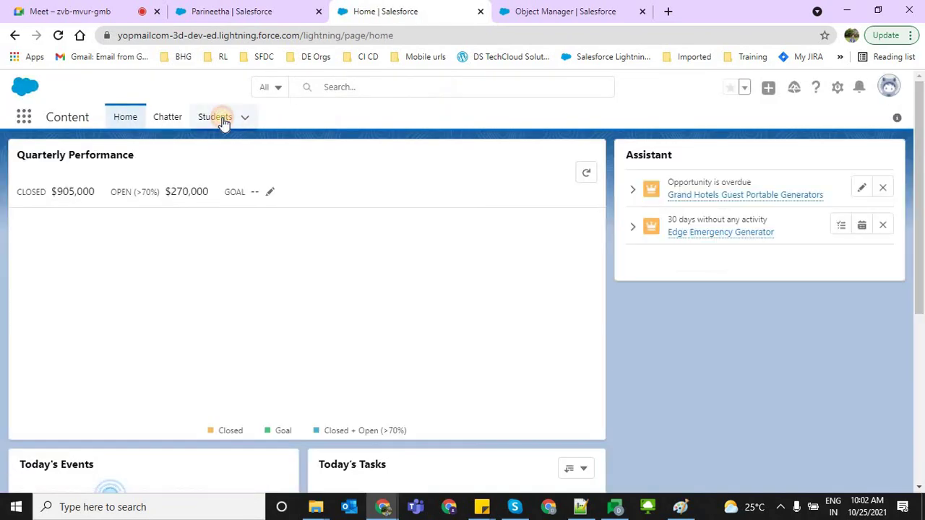
{"action": "left_click", "coordinate": [218, 117]}
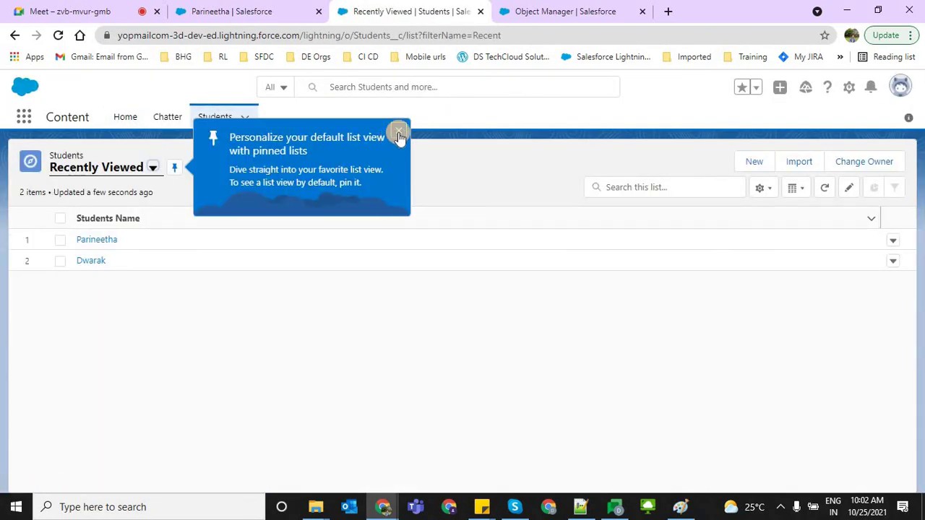
- Dismiss the pinned-list tip, reopen the Students list, and cancel a new student record
{"action": "left_click", "coordinate": [235, 169]}
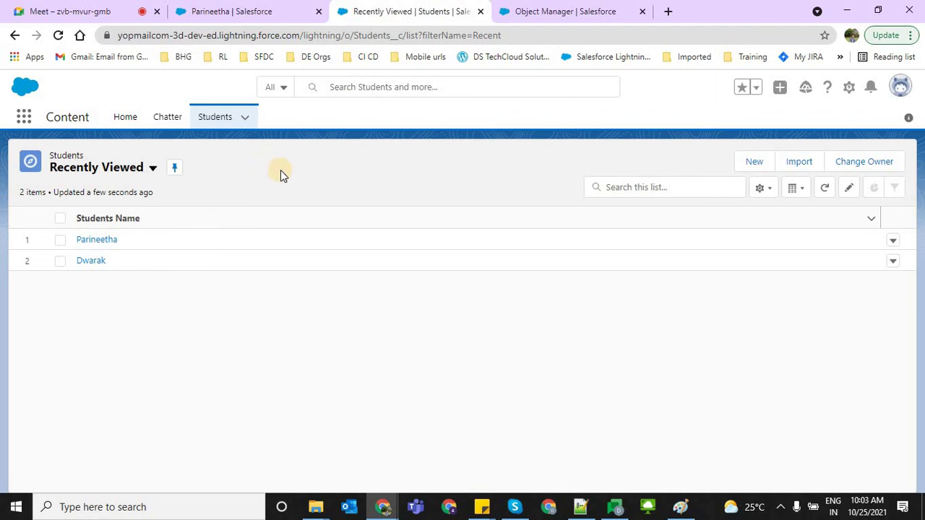
{"action": "left_click", "coordinate": [220, 119]}
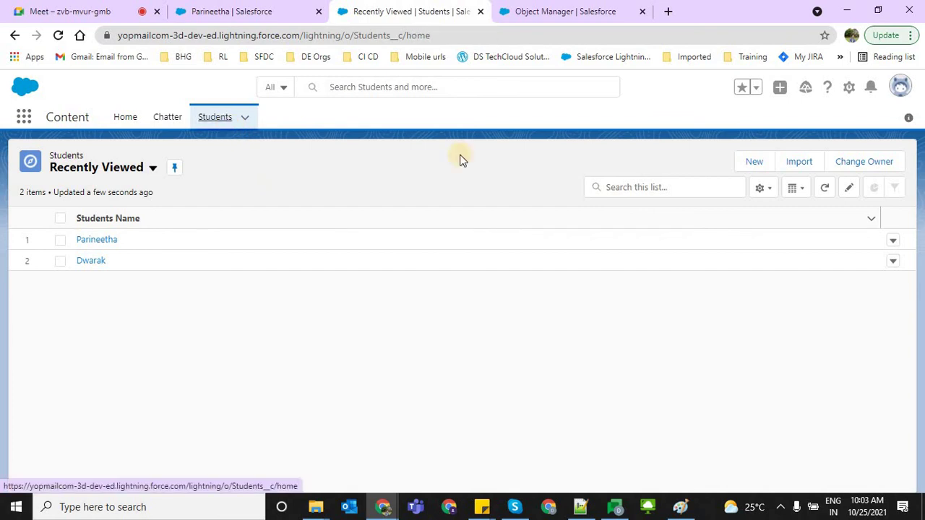
{"action": "left_click", "coordinate": [741, 164]}
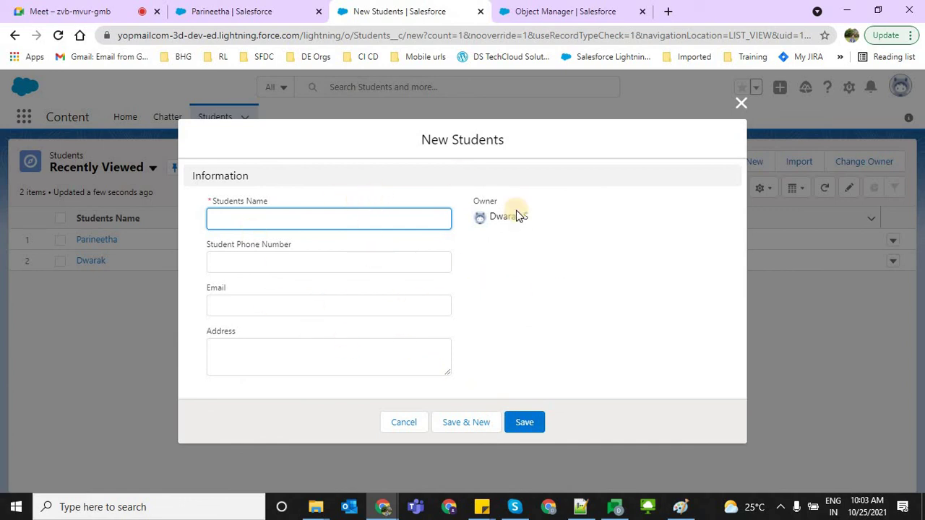
{"action": "left_click", "coordinate": [742, 107]}
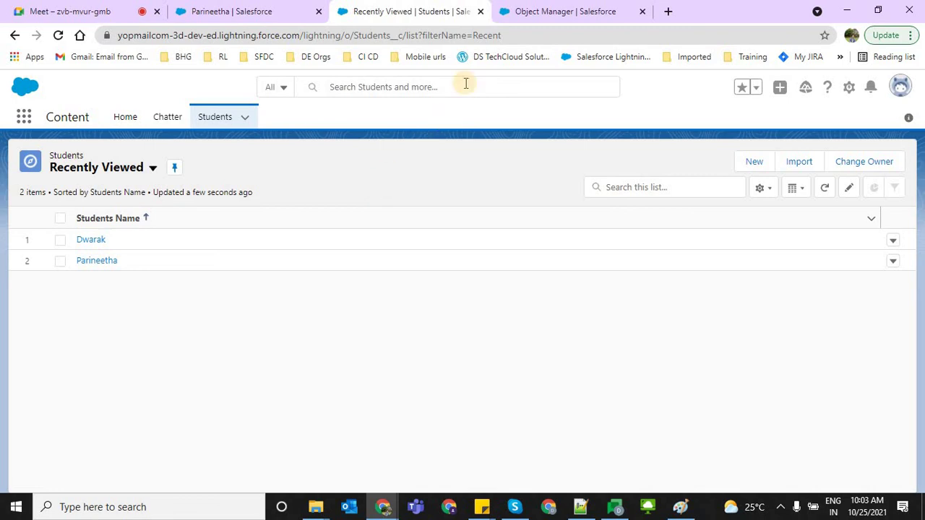
- Go back to the first saved student's record page in the Sales app
{"action": "left_click", "coordinate": [264, 5]}
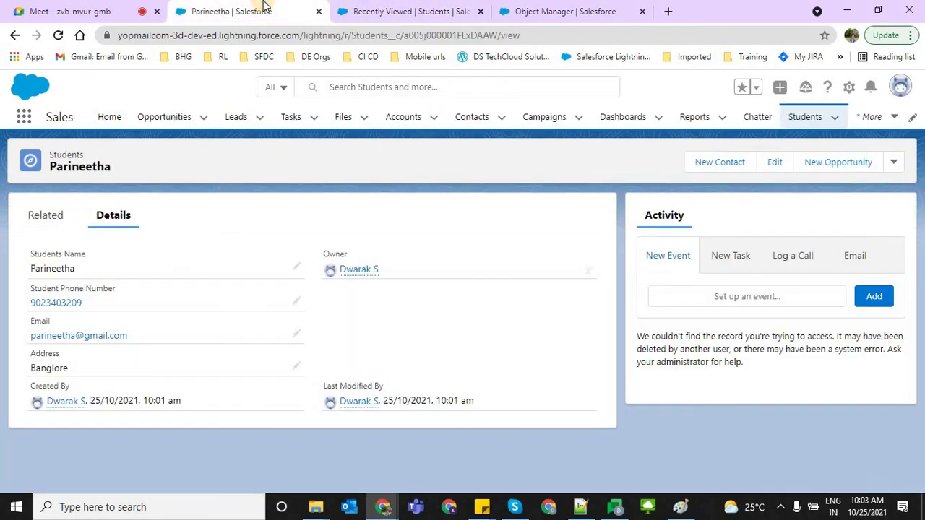
{"action": "left_click", "coordinate": [393, 6]}
{"action": "left_click", "coordinate": [289, 6]}
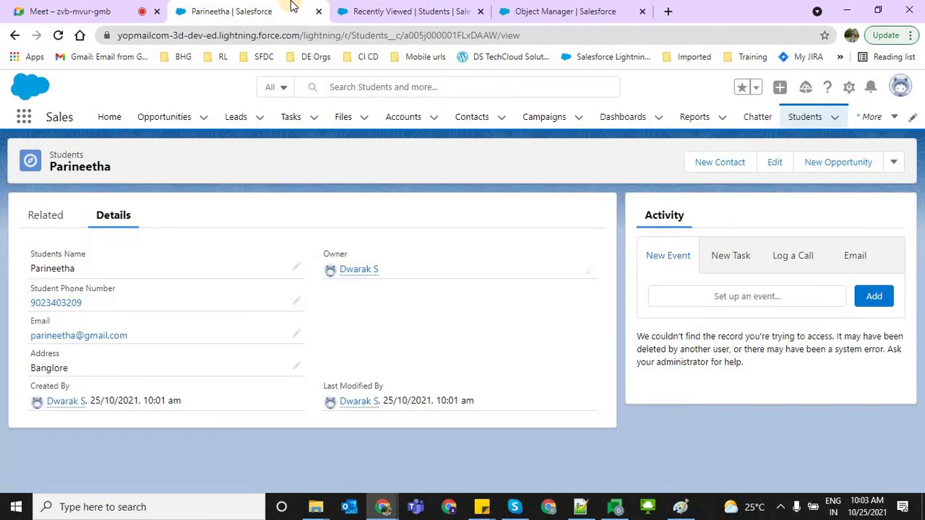